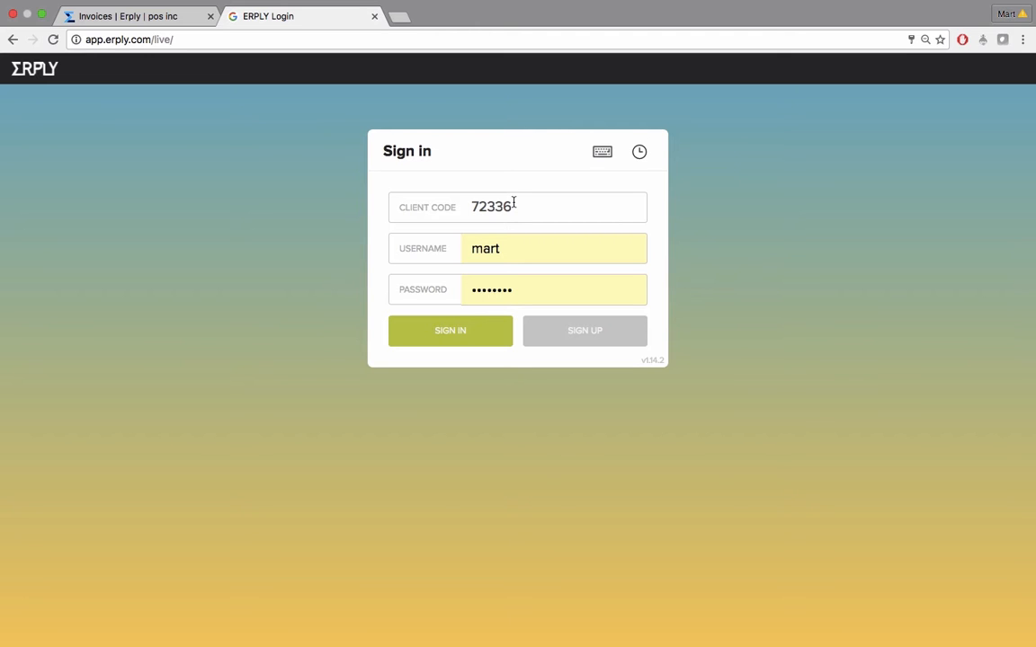
Sign in to the POS with the prefilled client code, username and saved account password
drag(513, 205, 471, 208)
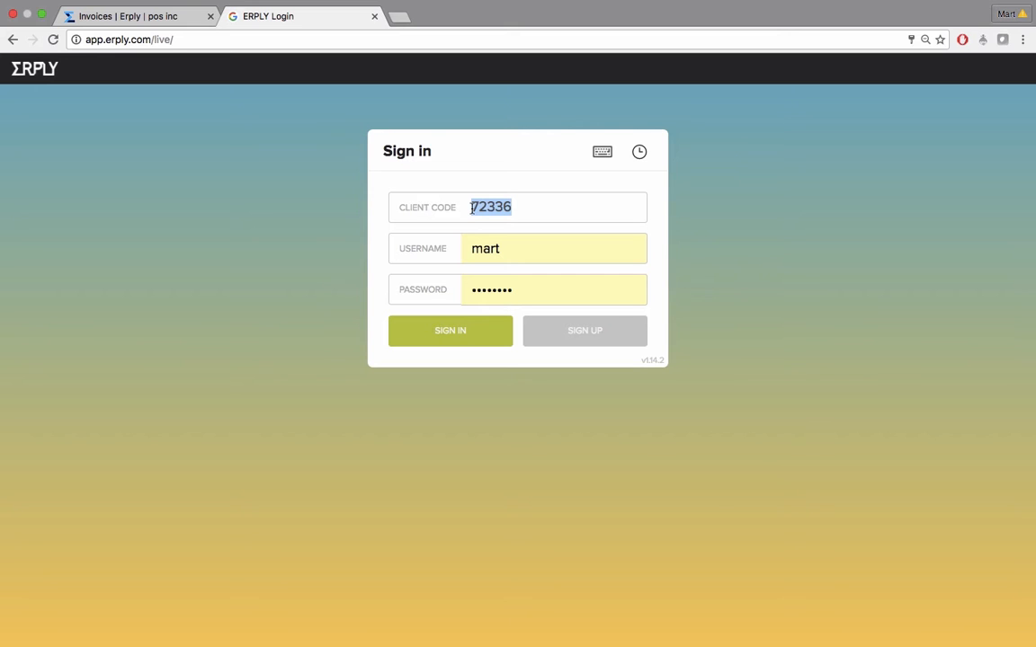
click(493, 249)
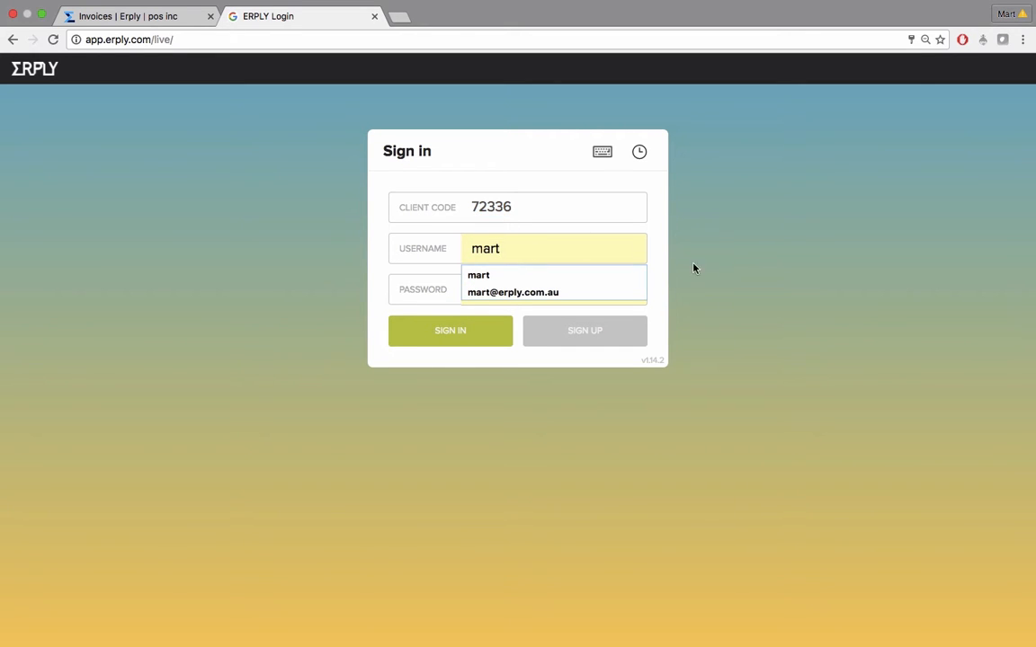
click(658, 274)
click(538, 284)
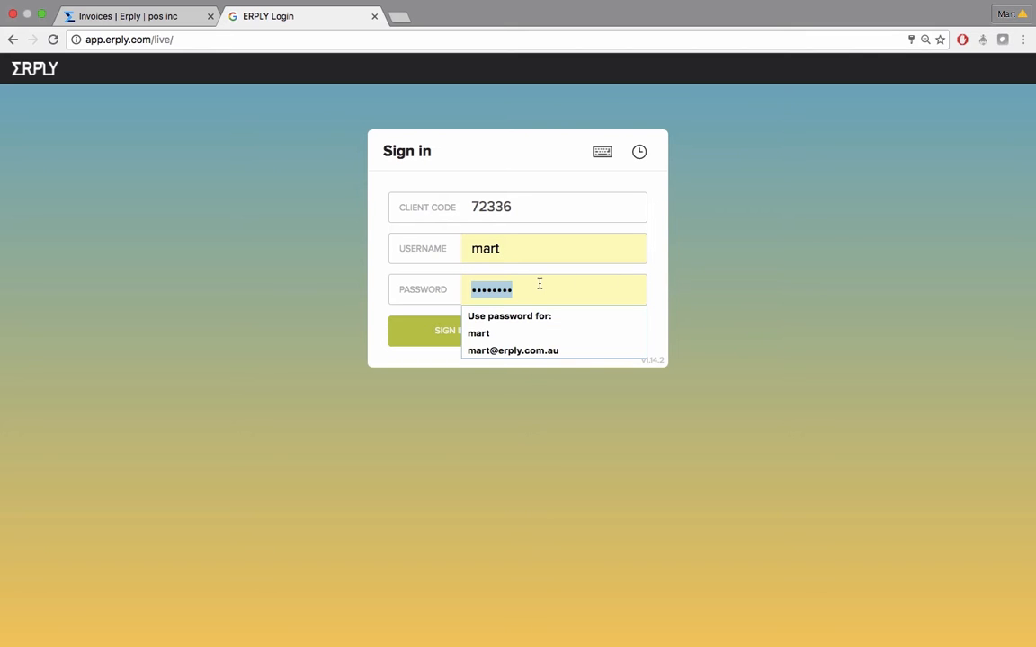
click(662, 286)
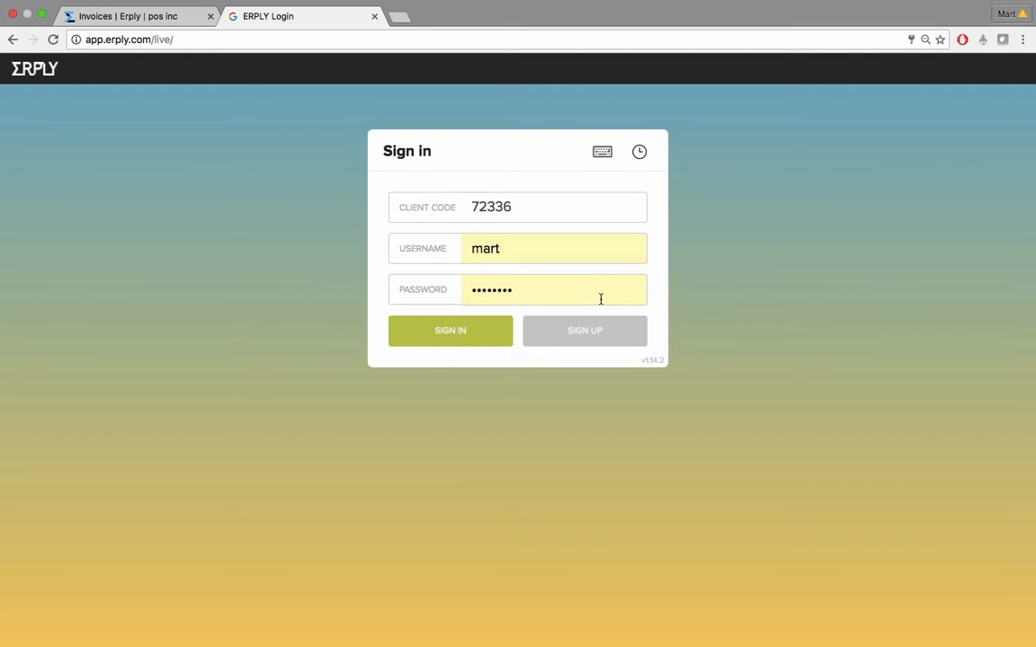
click(448, 333)
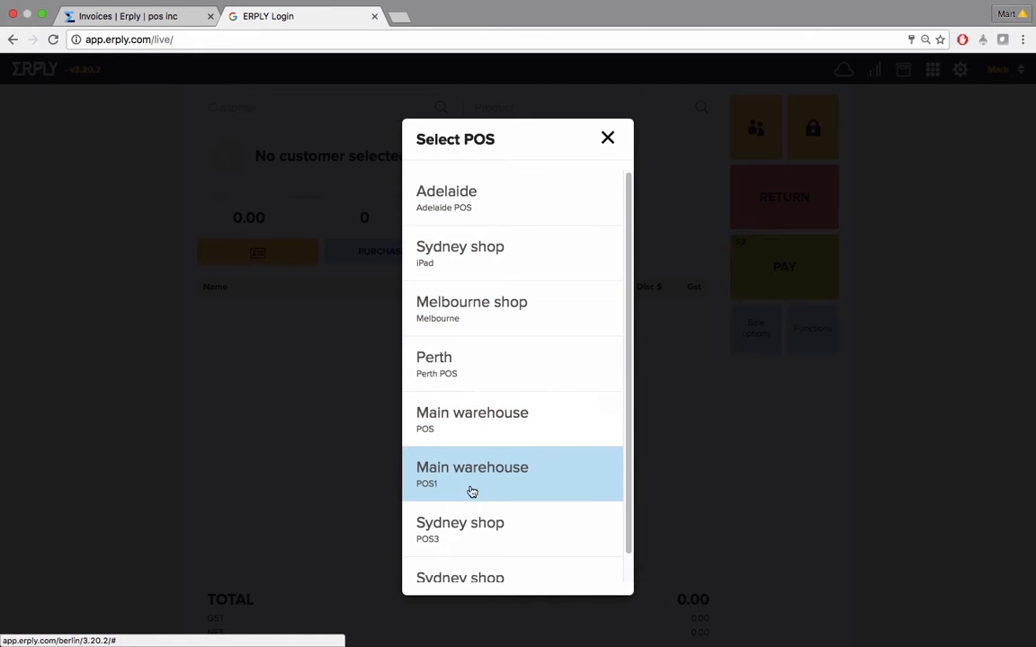
Select the Adelaide POS and open the day with the register amount of 500.00
click(467, 202)
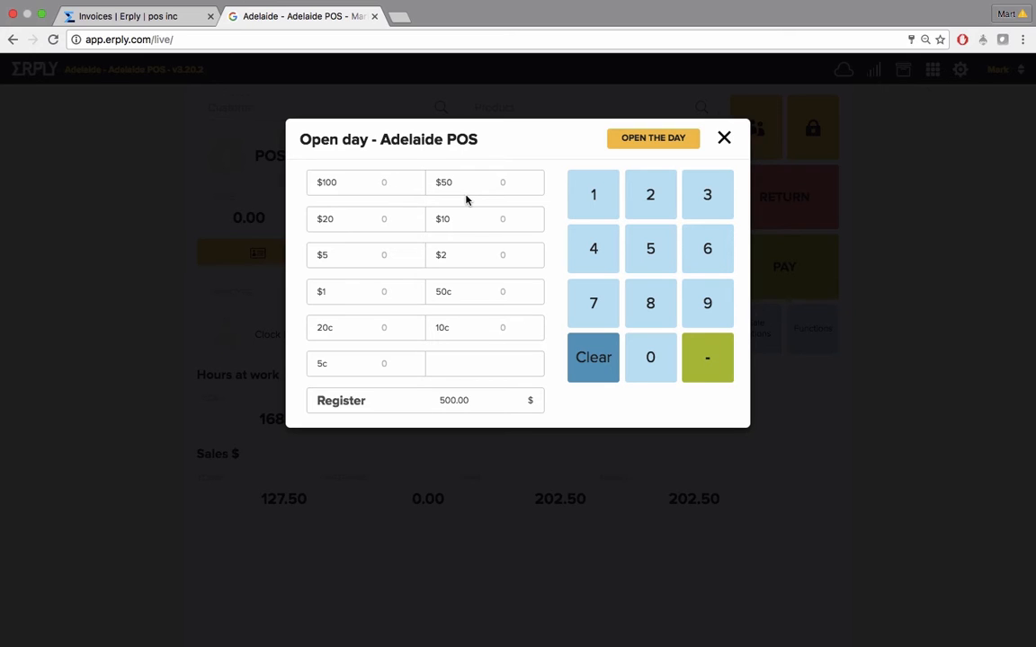
drag(474, 404, 433, 404)
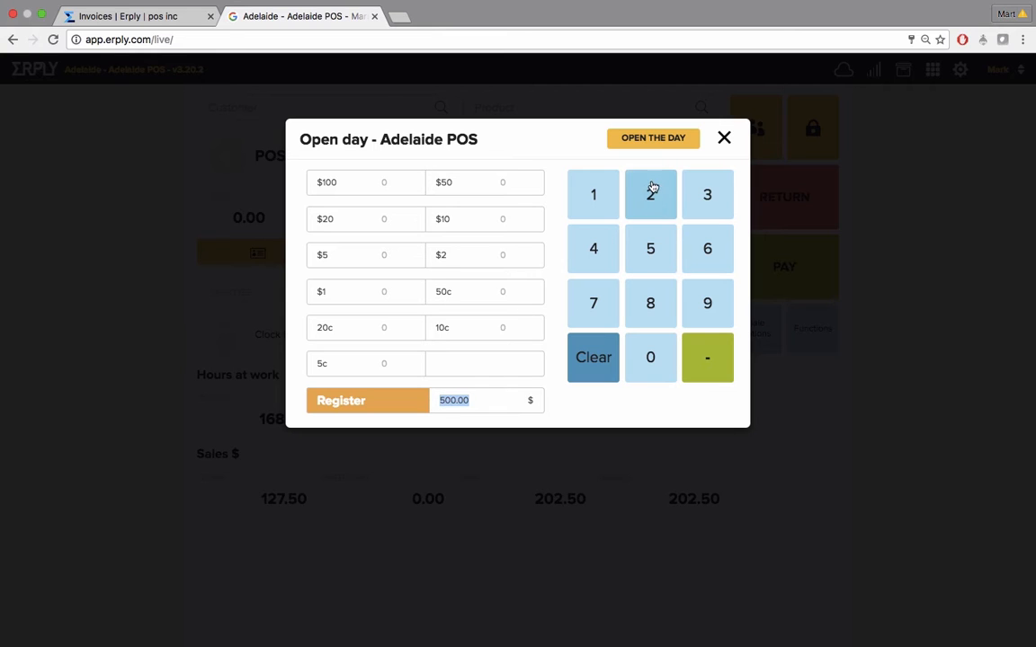
click(663, 136)
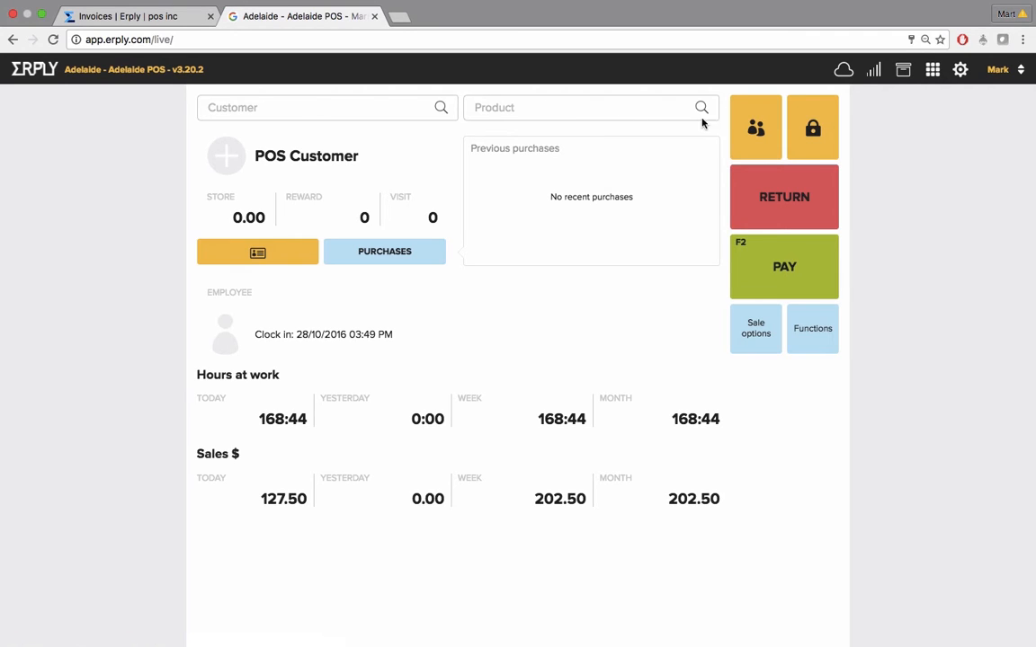
Check the sync status and toggle the quick-button grid layout on and off
click(847, 71)
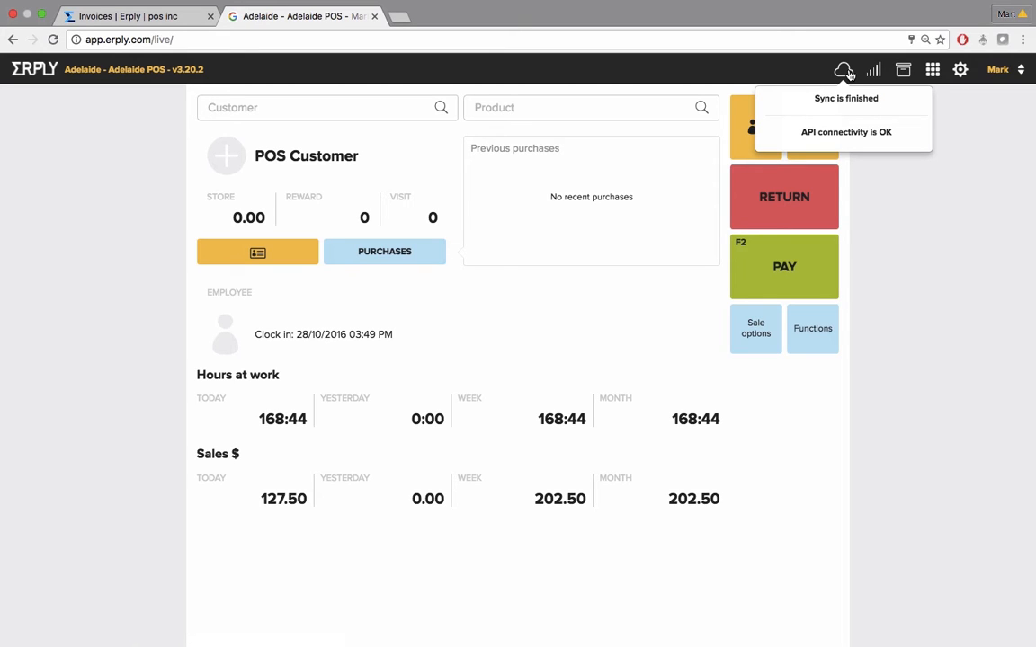
click(847, 72)
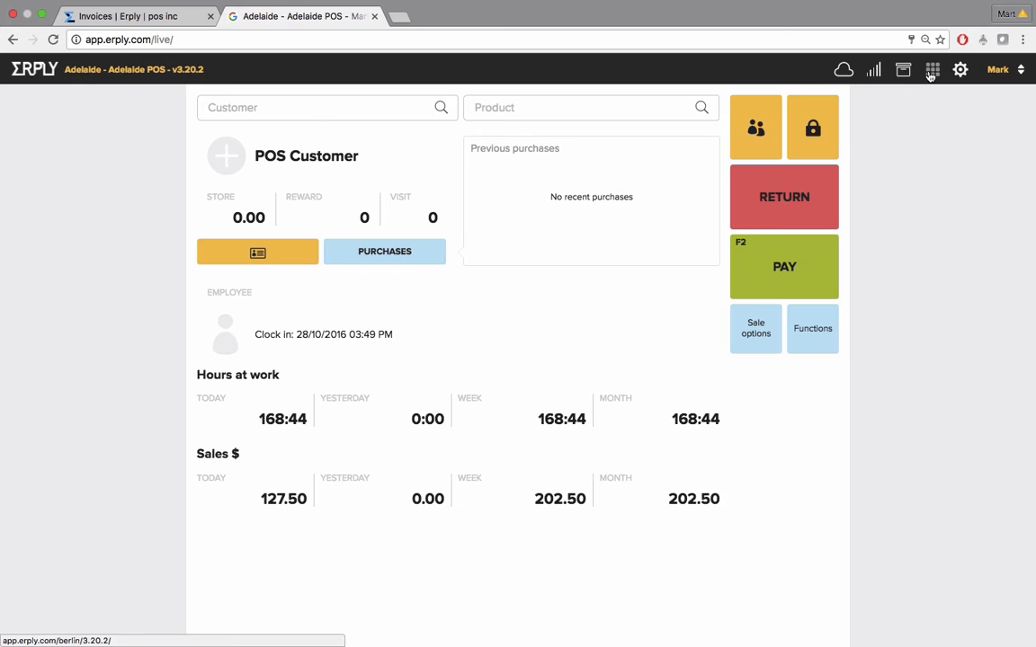
click(931, 71)
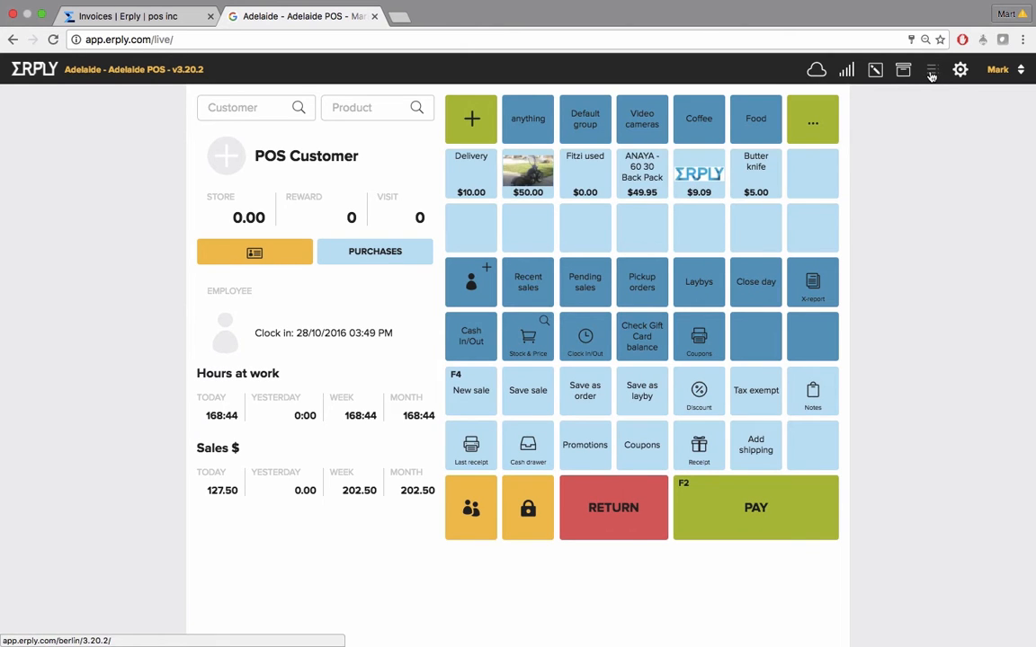
click(932, 72)
click(932, 72)
click(931, 72)
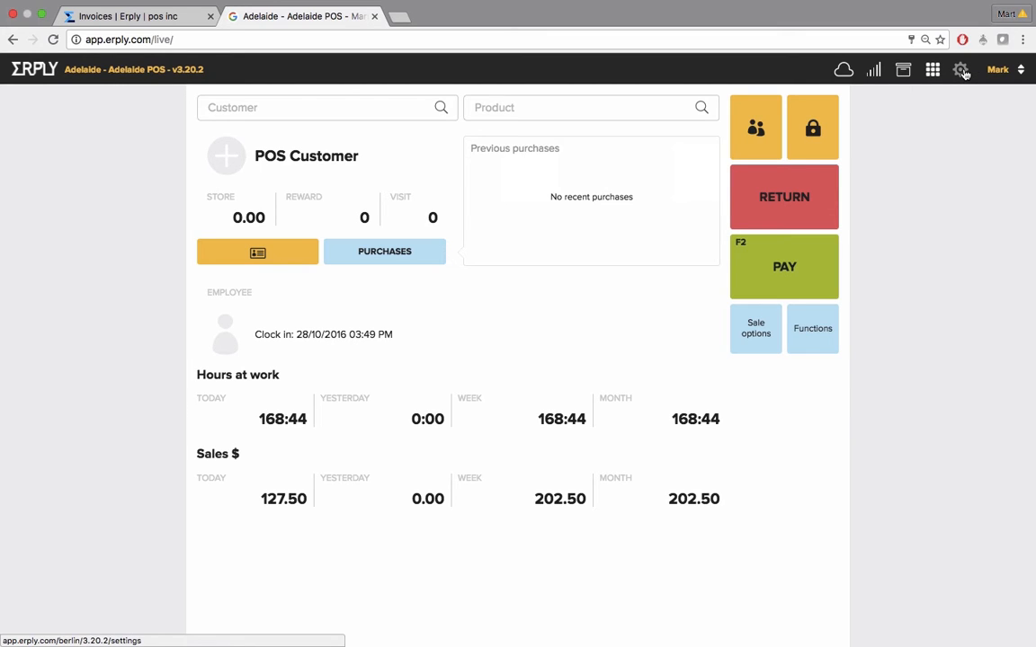
Open Settings and scroll through all the Configuration options without saving
click(961, 70)
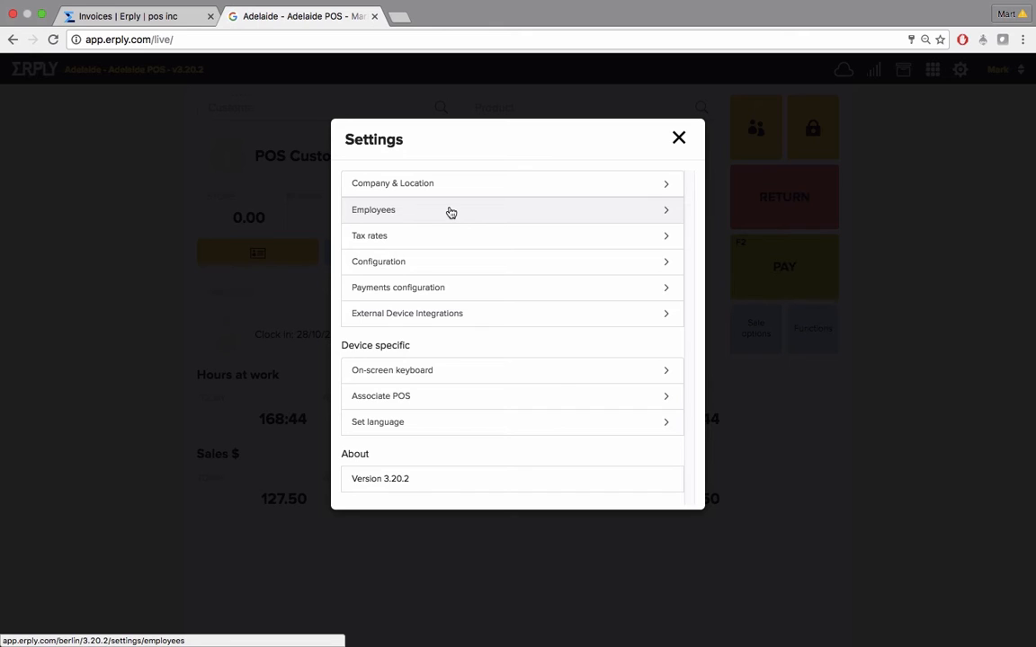
click(453, 267)
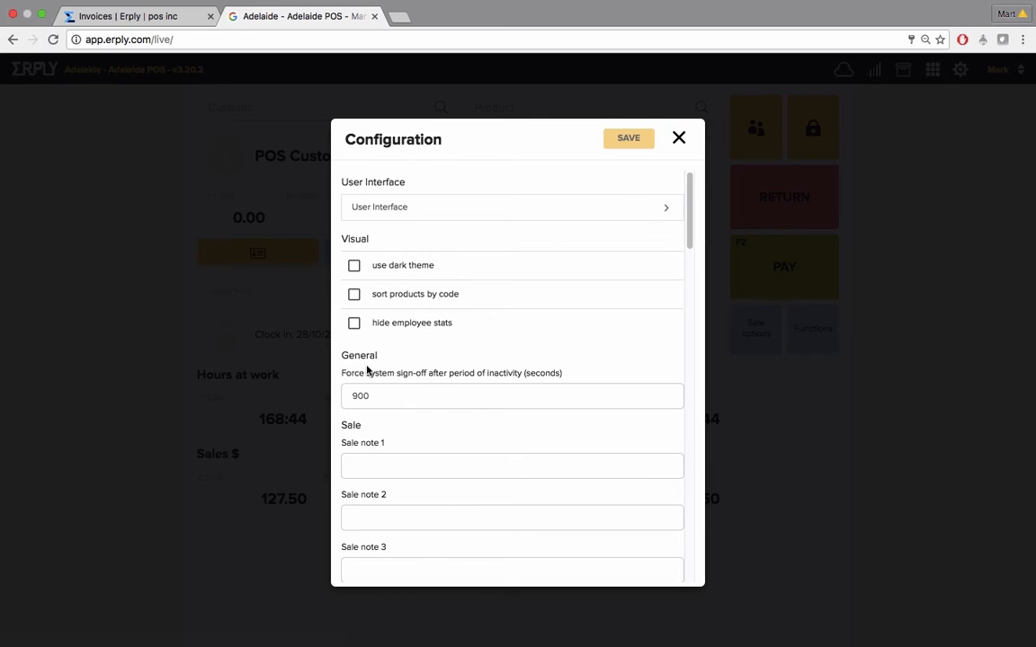
double_click(453, 388)
scroll(454, 389, down, 3)
scroll(453, 388, down, 10)
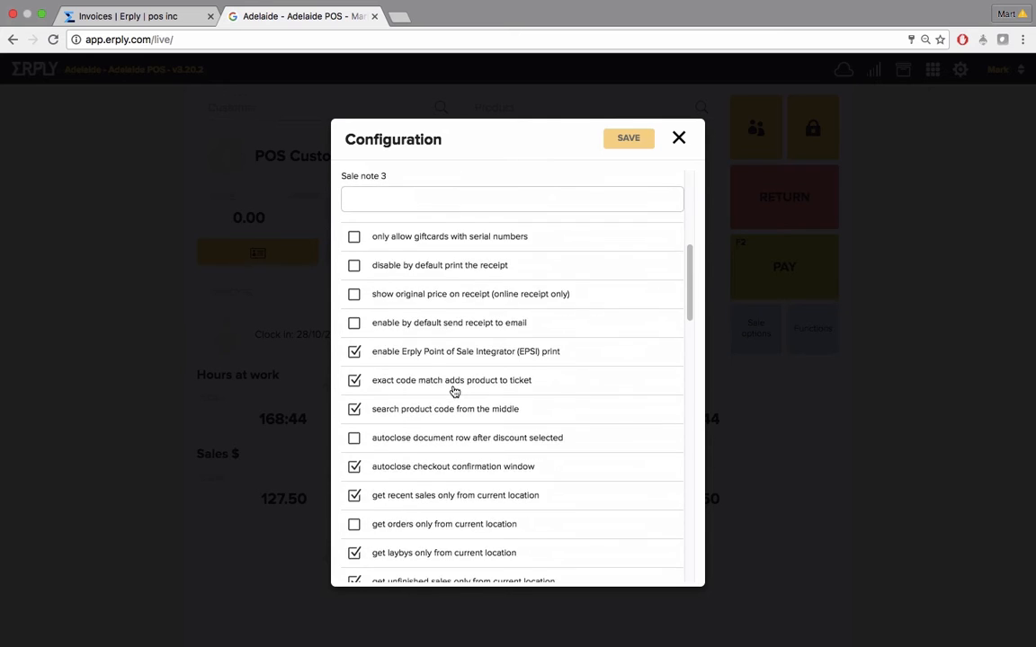
scroll(454, 392, down, 8)
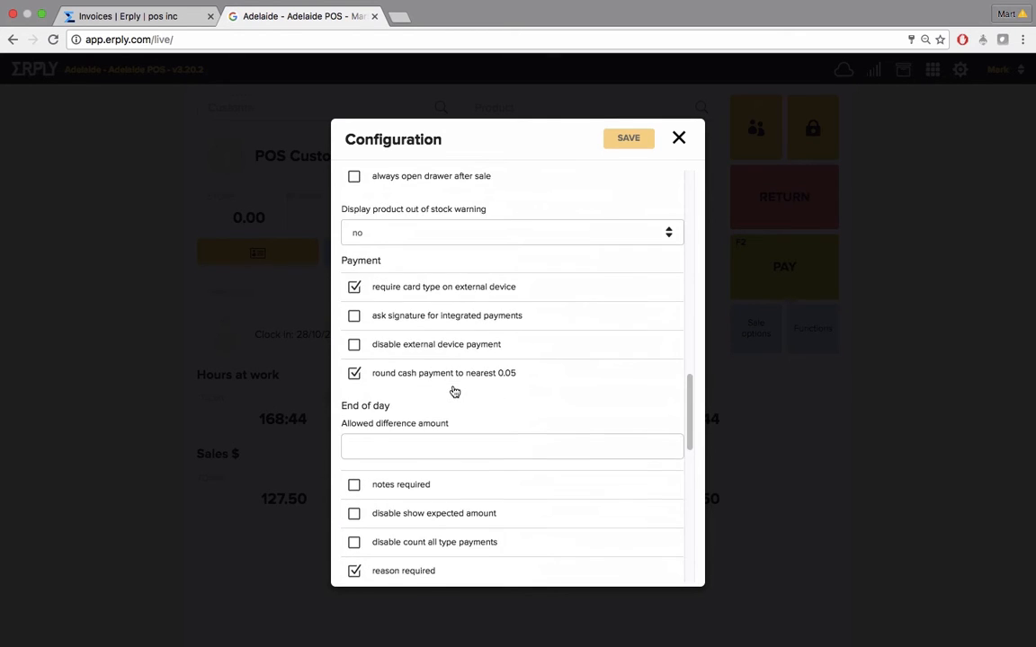
scroll(454, 392, down, 4)
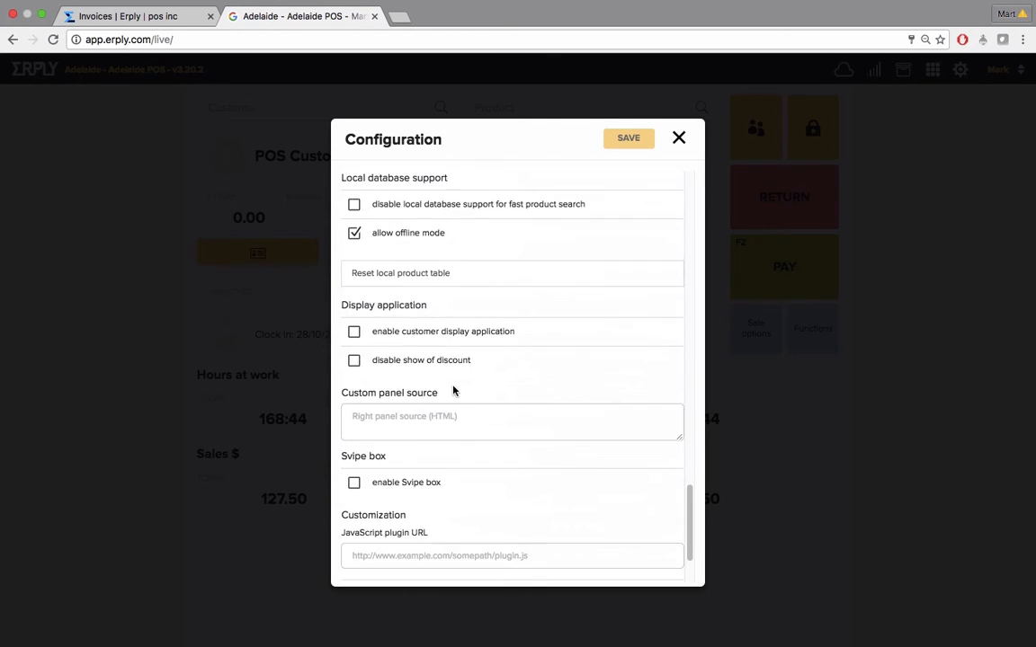
scroll(454, 388, down, 2)
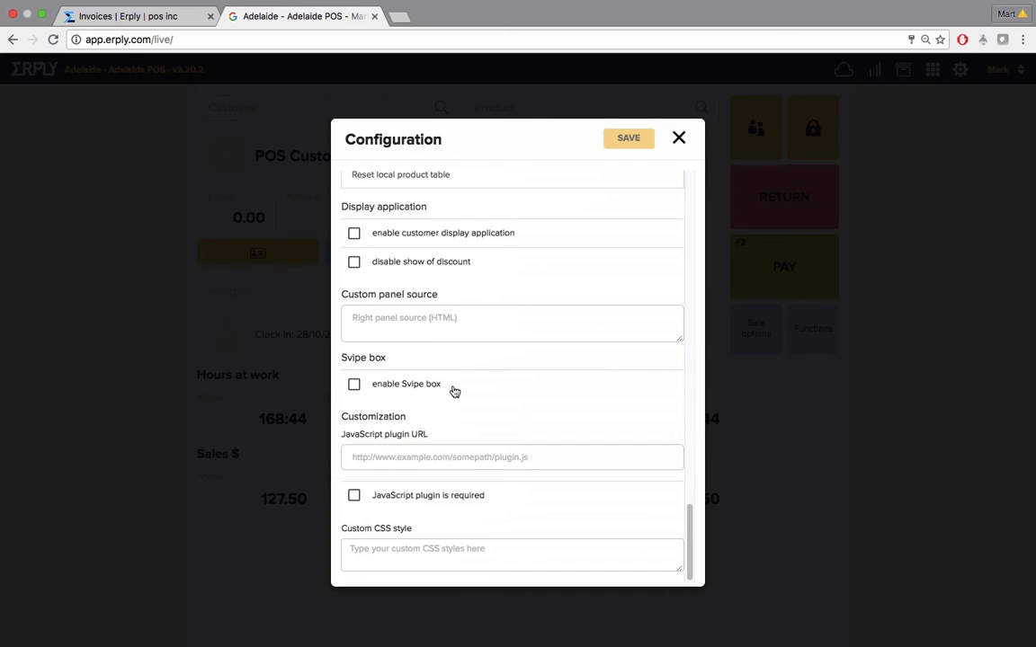
click(680, 139)
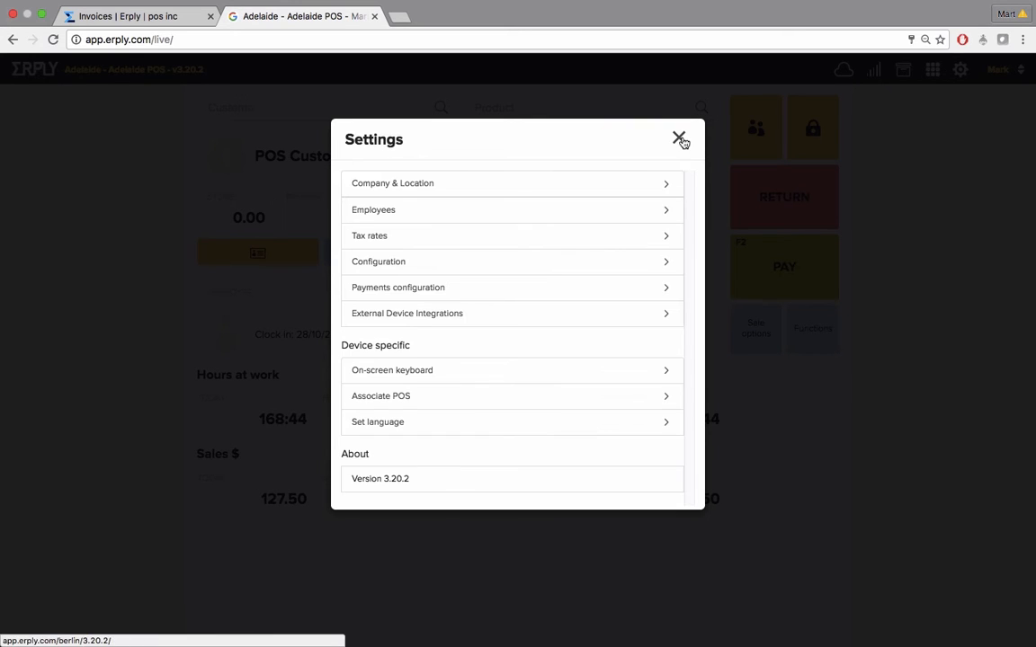
Review the Payments configuration and External Device Integrations pages in Settings and close Settings
click(485, 297)
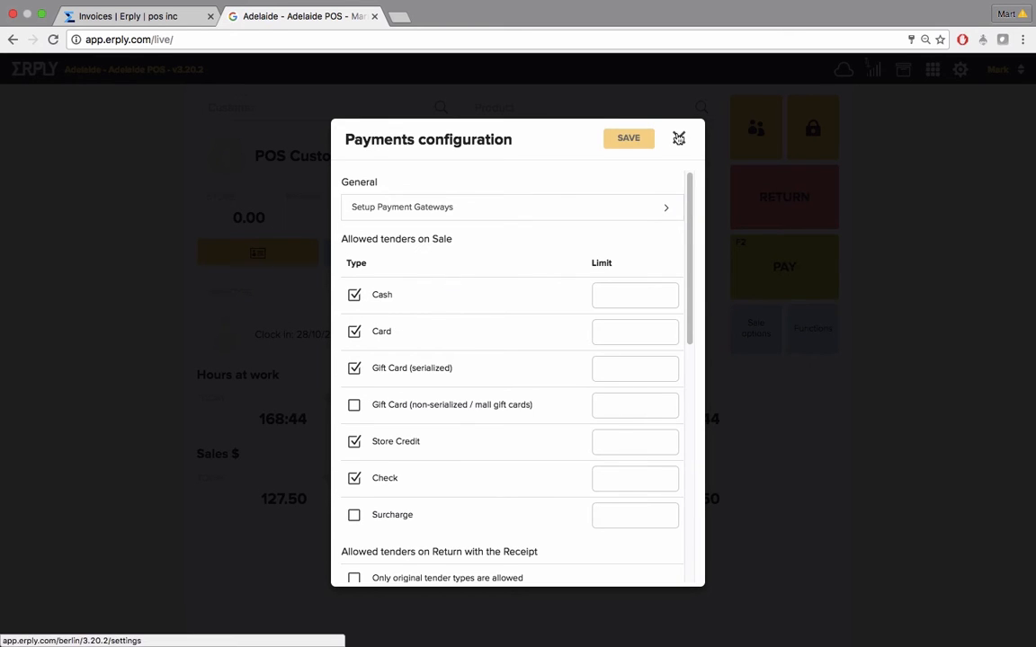
click(679, 138)
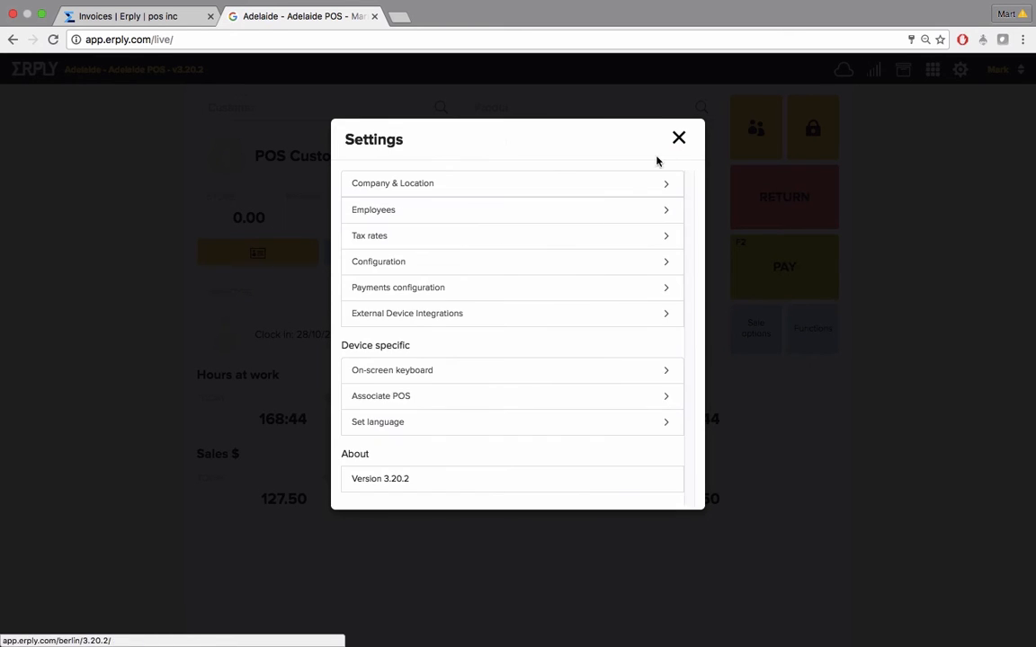
click(418, 314)
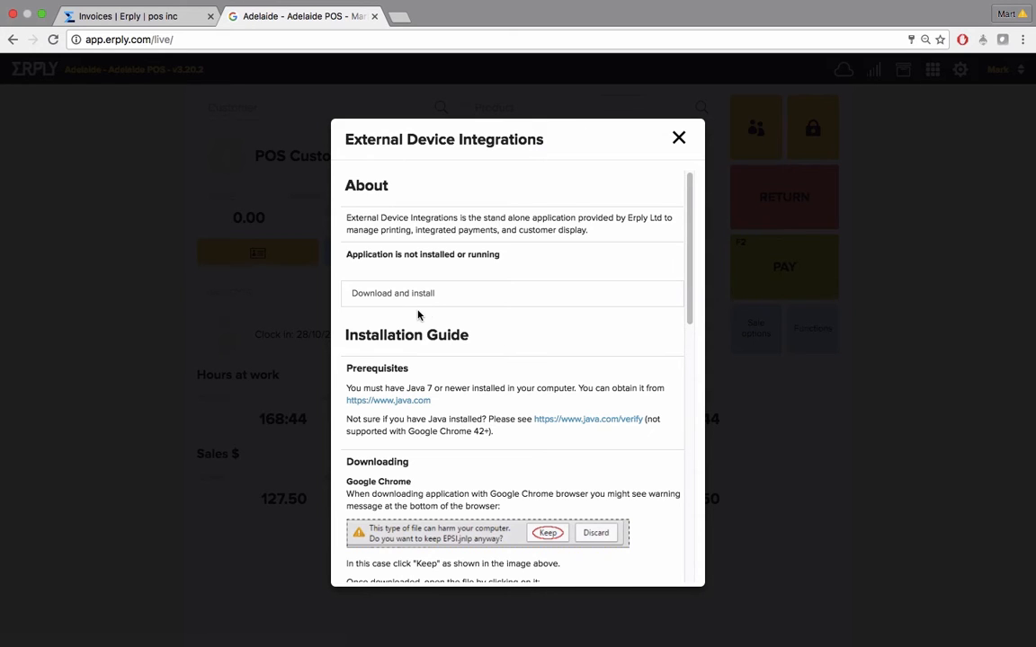
click(679, 137)
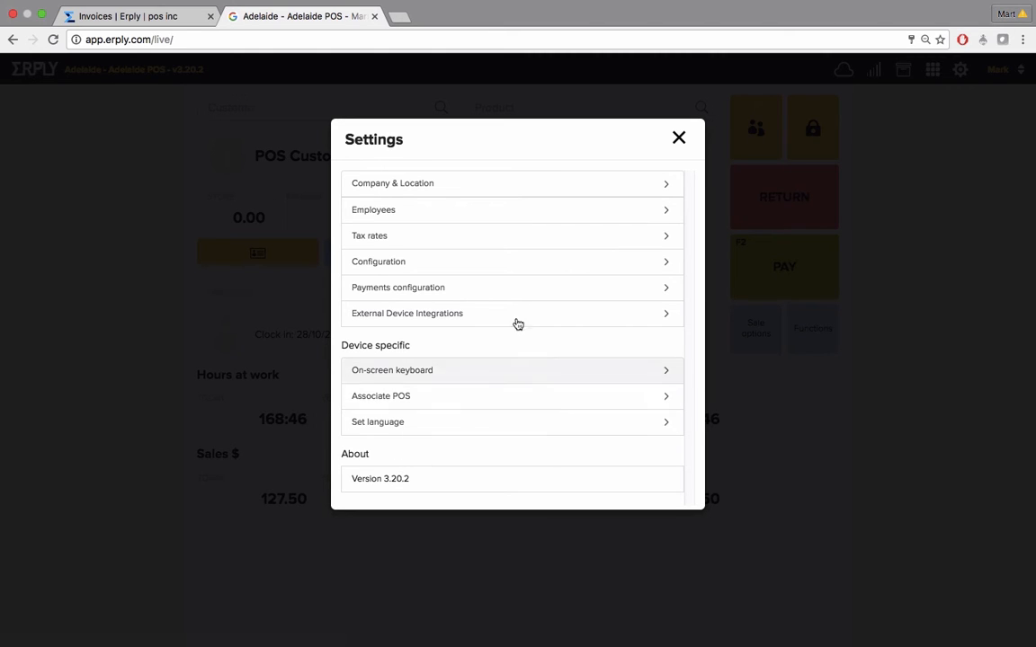
click(678, 140)
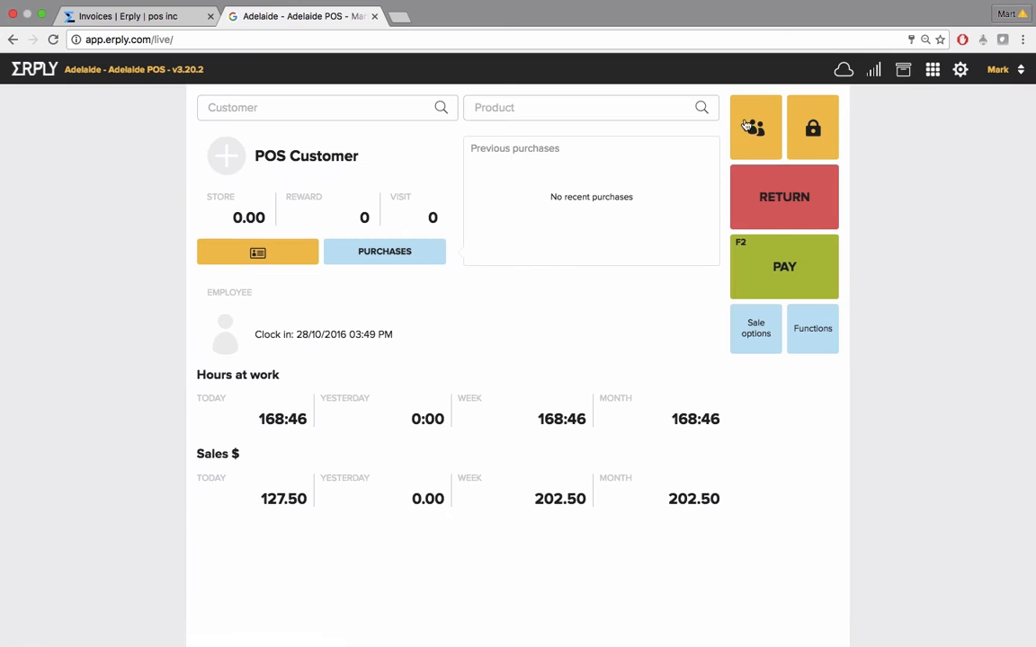
Open the user menu and choose to log out
click(999, 72)
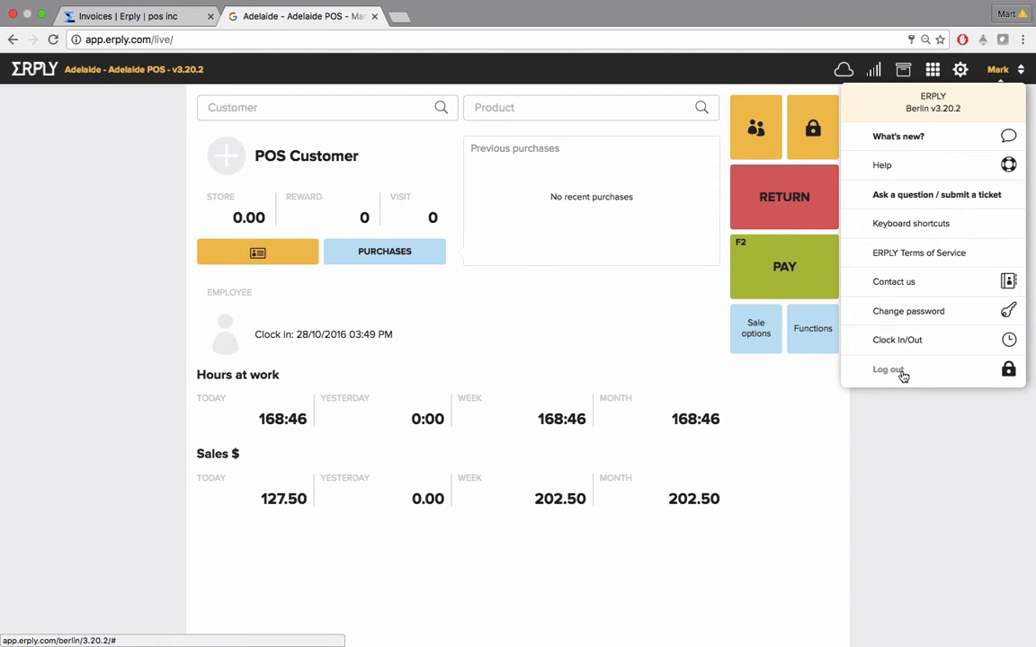
click(939, 434)
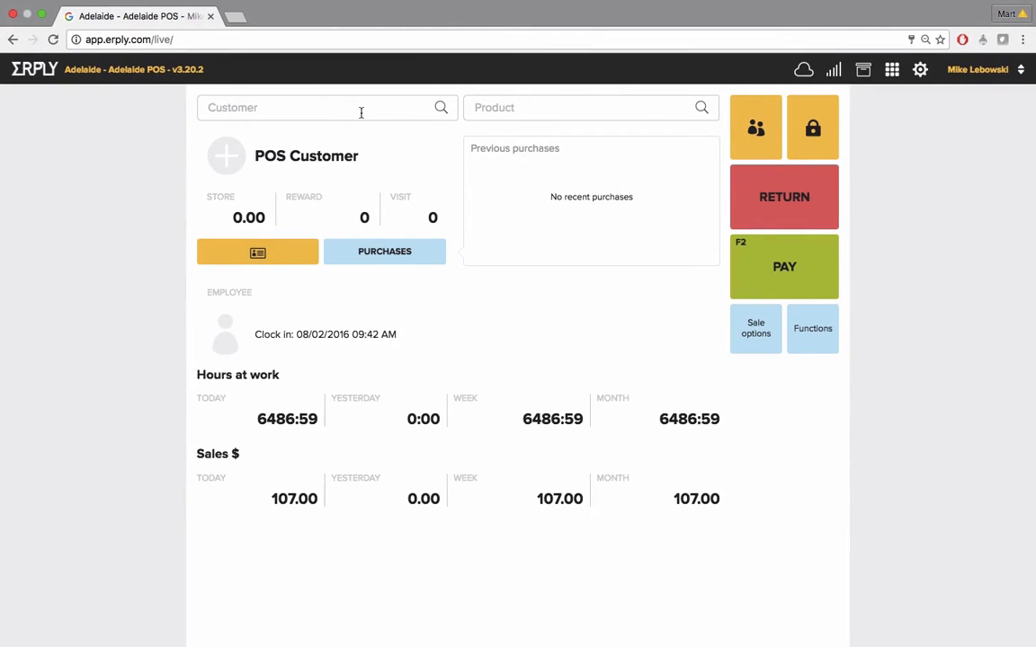
Search the customer field for a customer by full name and select the match
click(360, 112)
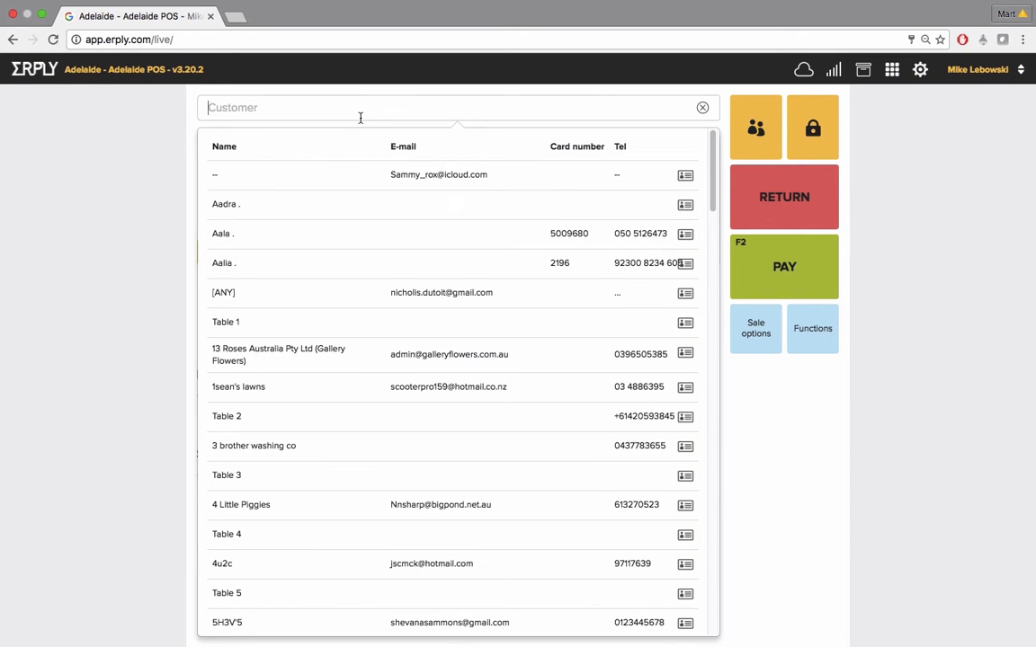
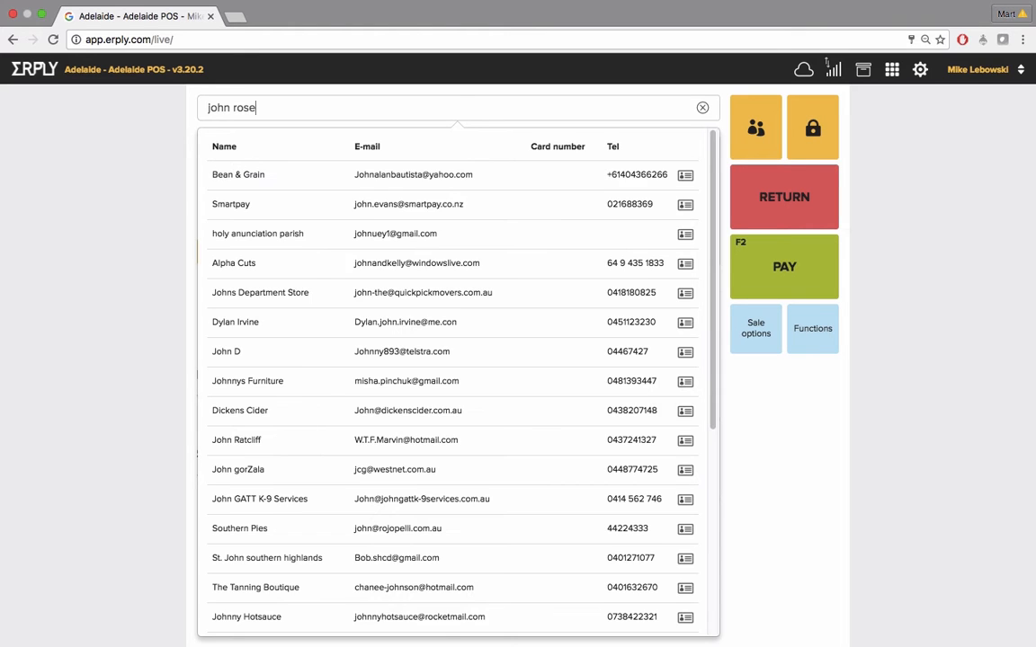
key(Return)
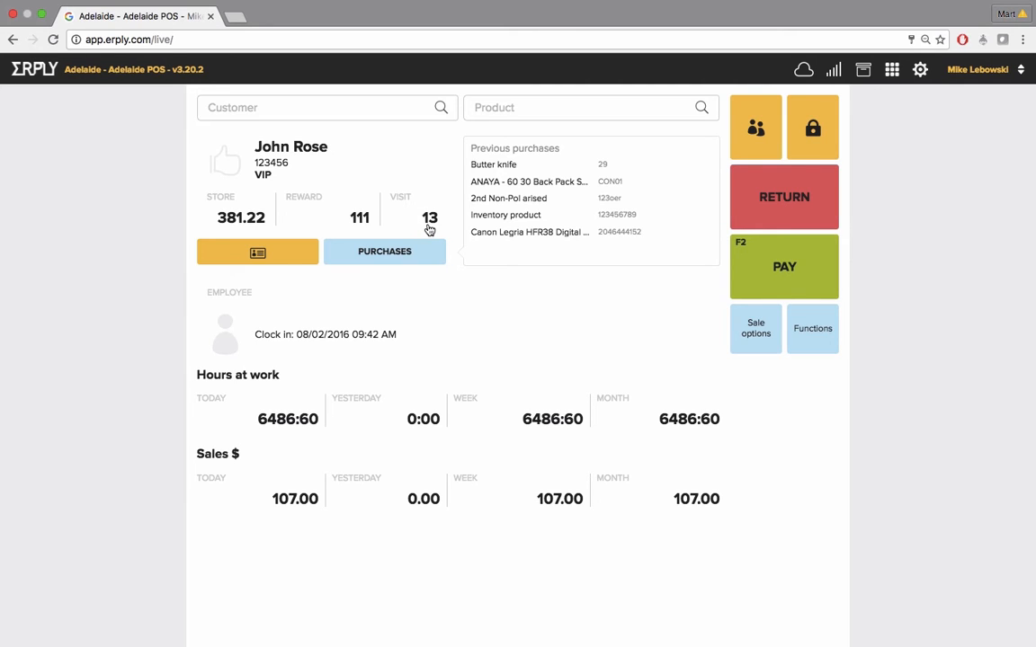
Open the customer's details card and edit form without changes, and expand the most recent previous purchase
click(268, 254)
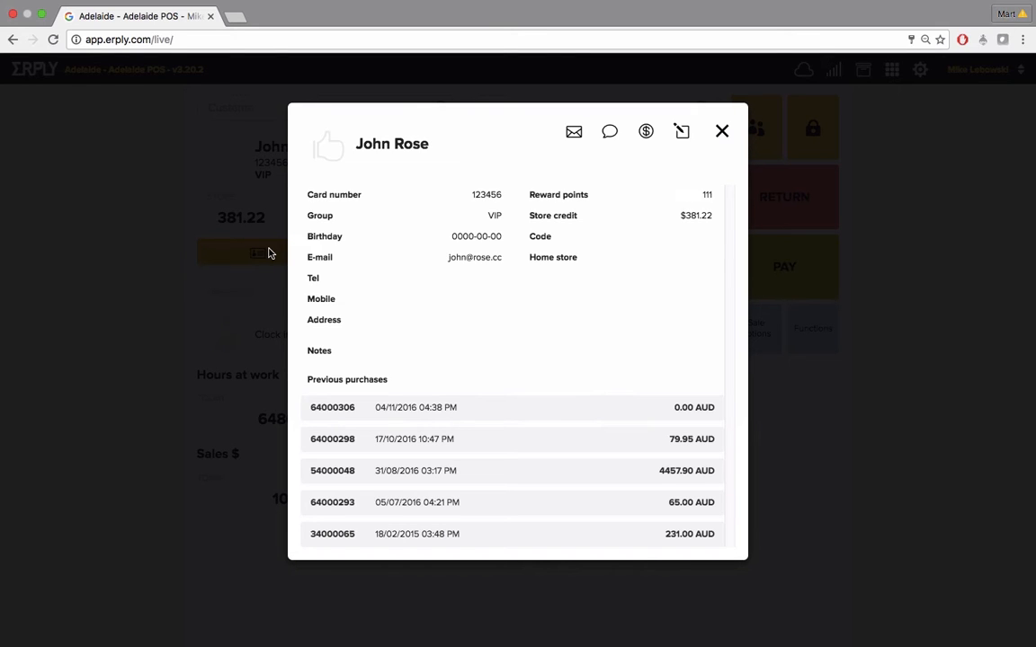
click(682, 134)
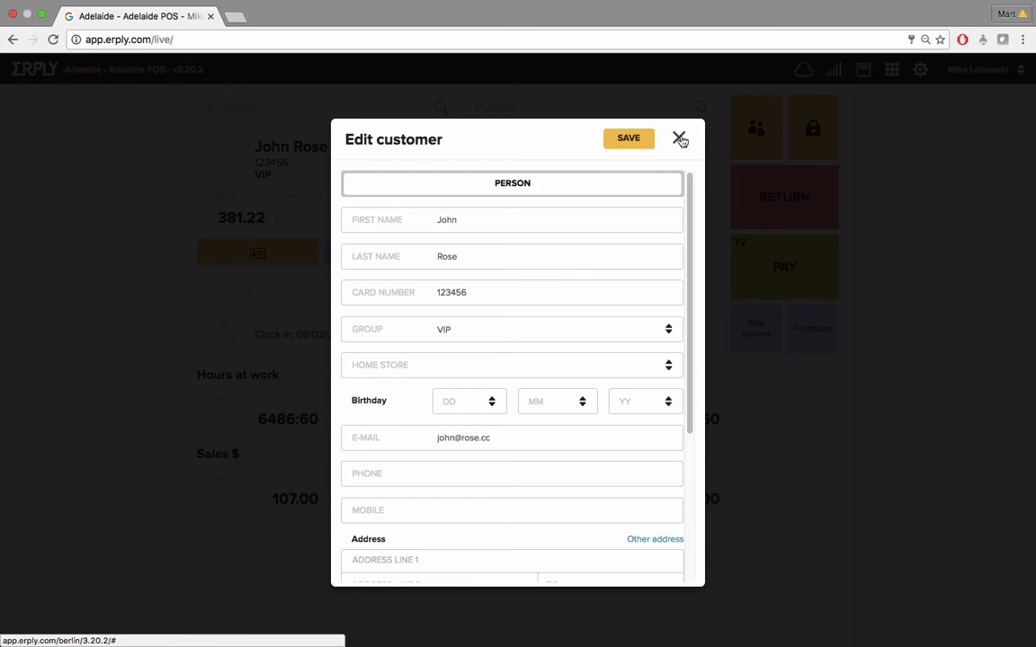
click(679, 138)
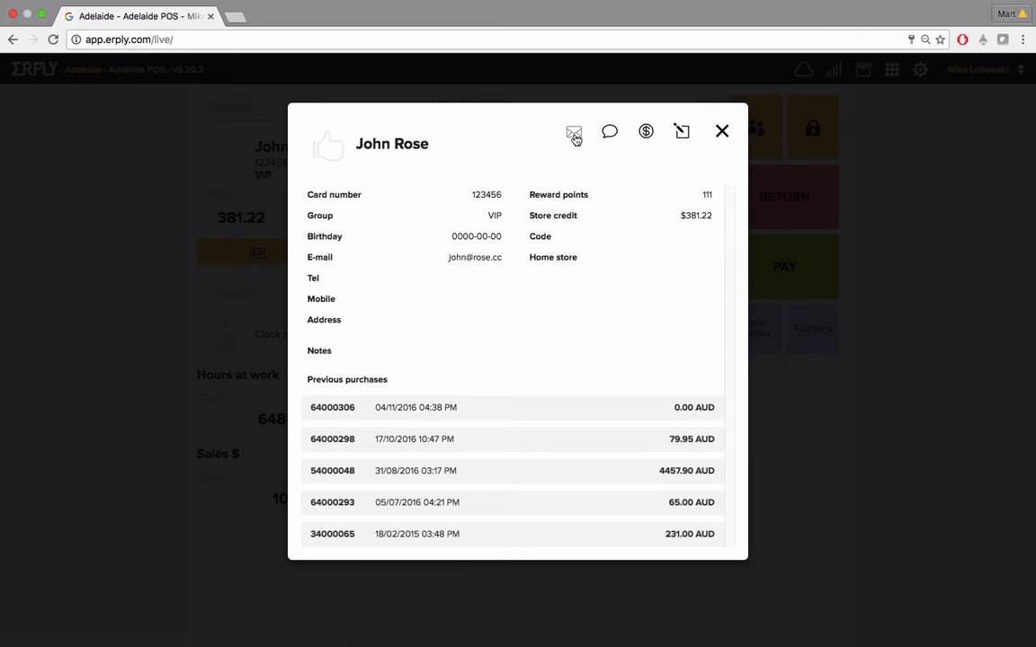
click(721, 131)
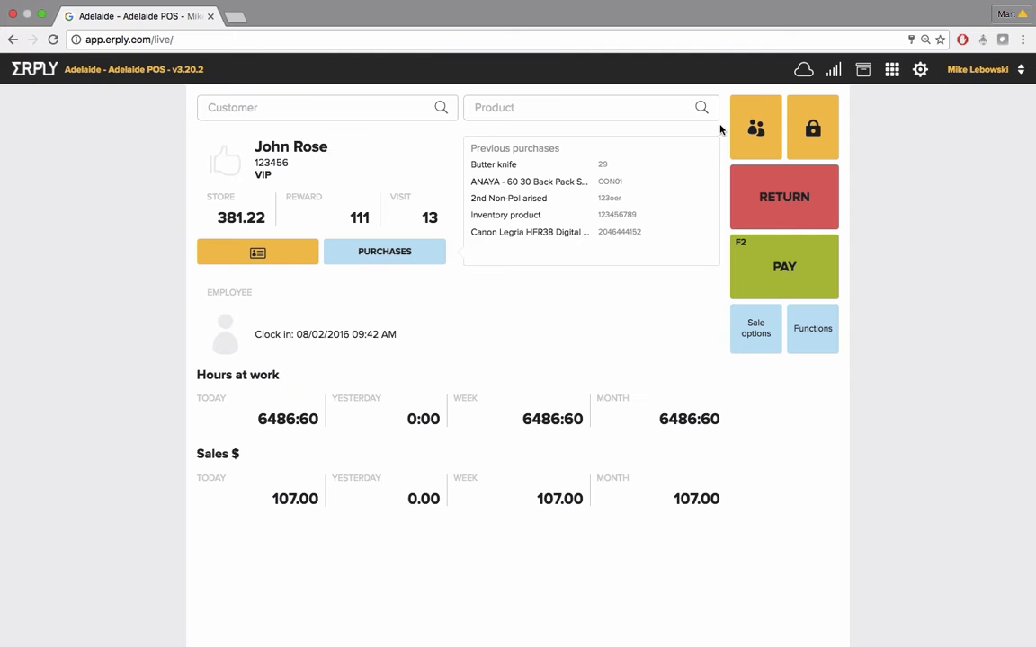
click(384, 255)
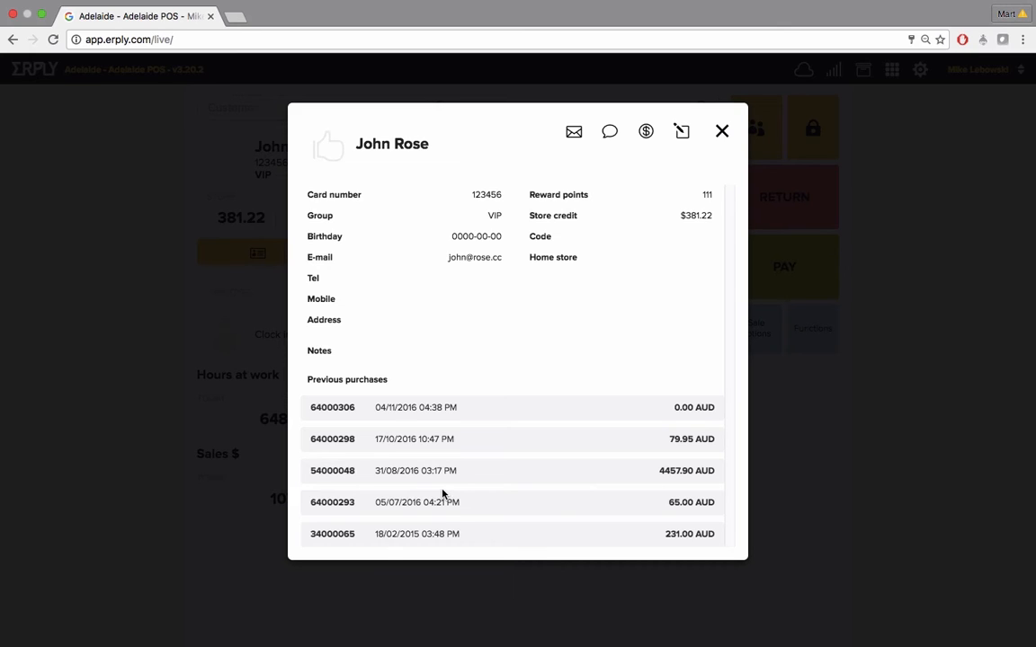
click(473, 412)
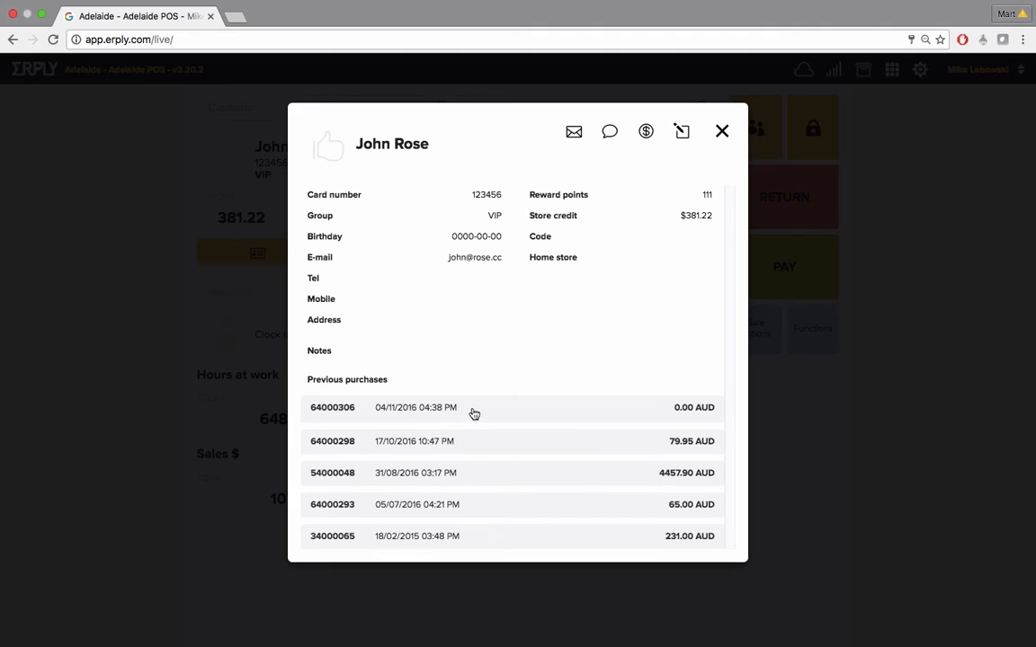
Close the customer card, the stock and price lookup dialog, and the product search list
click(723, 132)
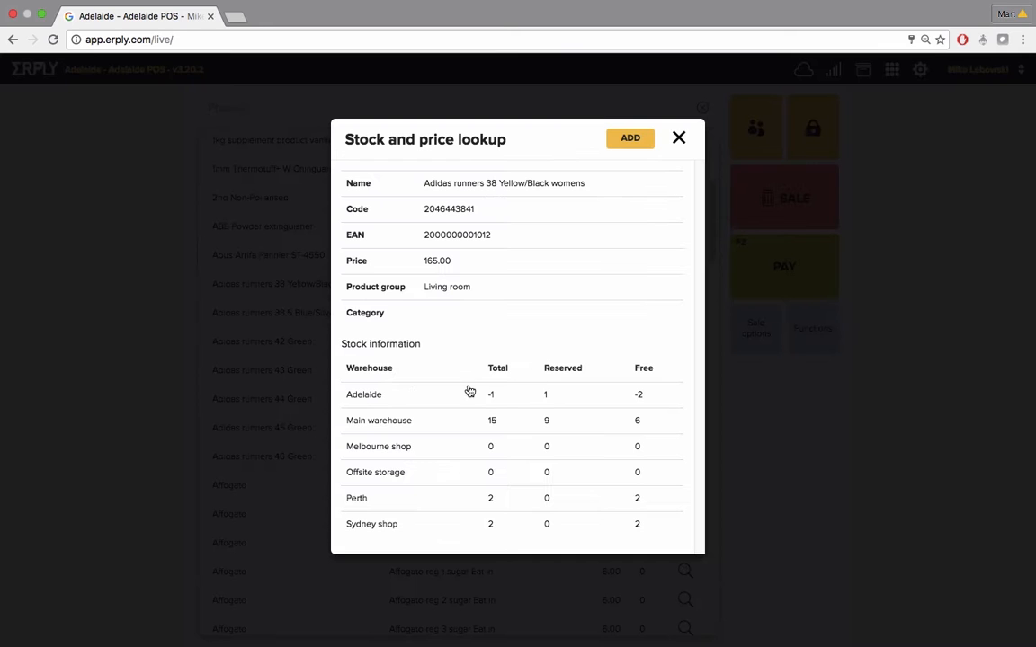
click(679, 138)
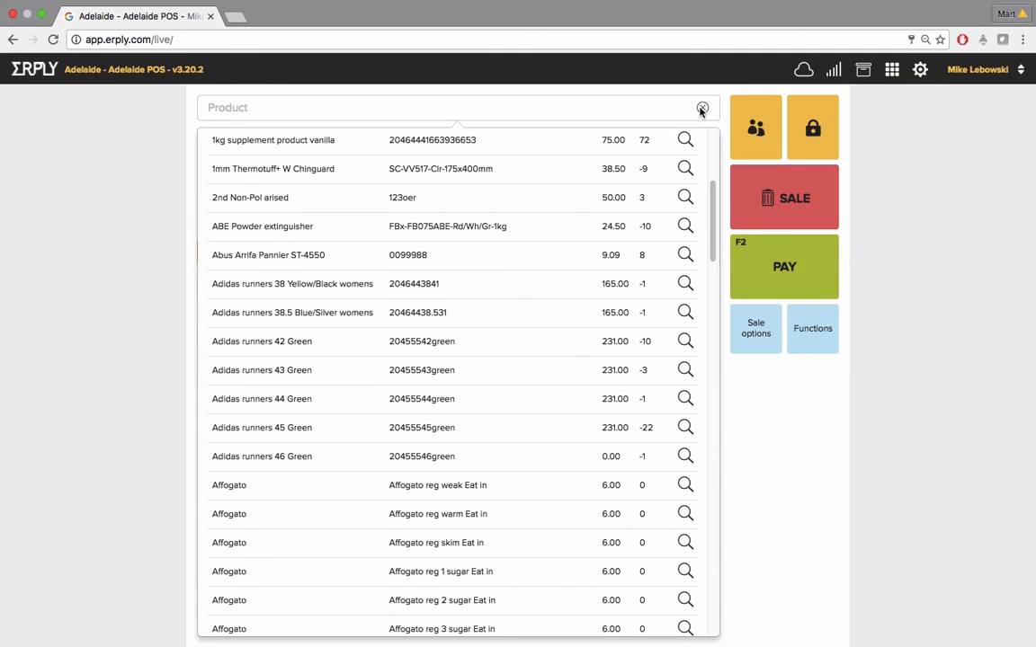
click(702, 107)
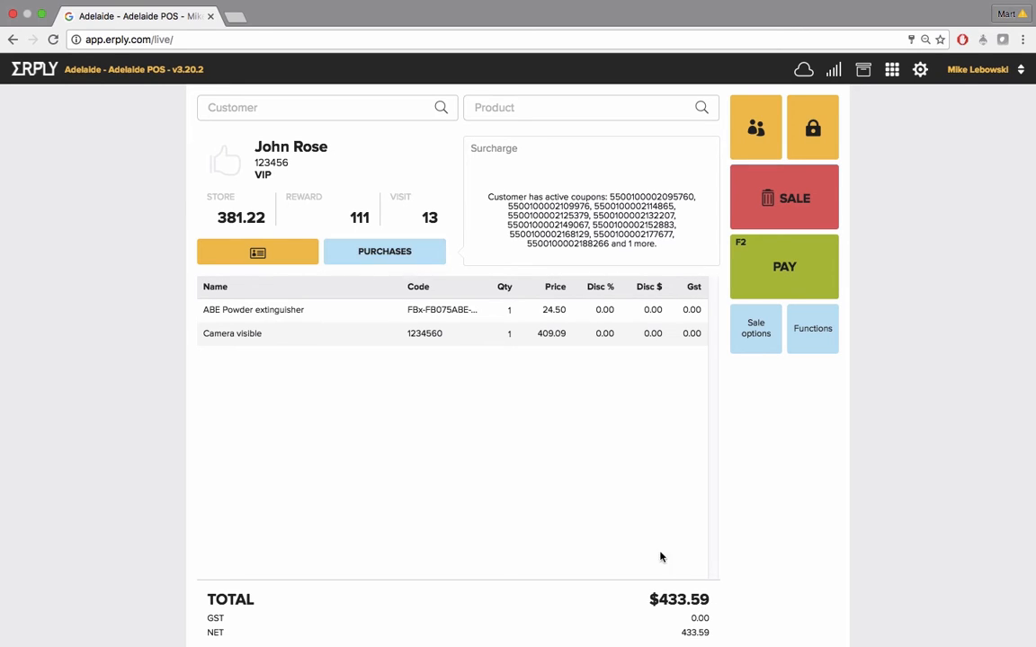
Set the ABE Powder extinguisher line's quantity to 6 in the sale
click(510, 307)
text(6)
click(509, 333)
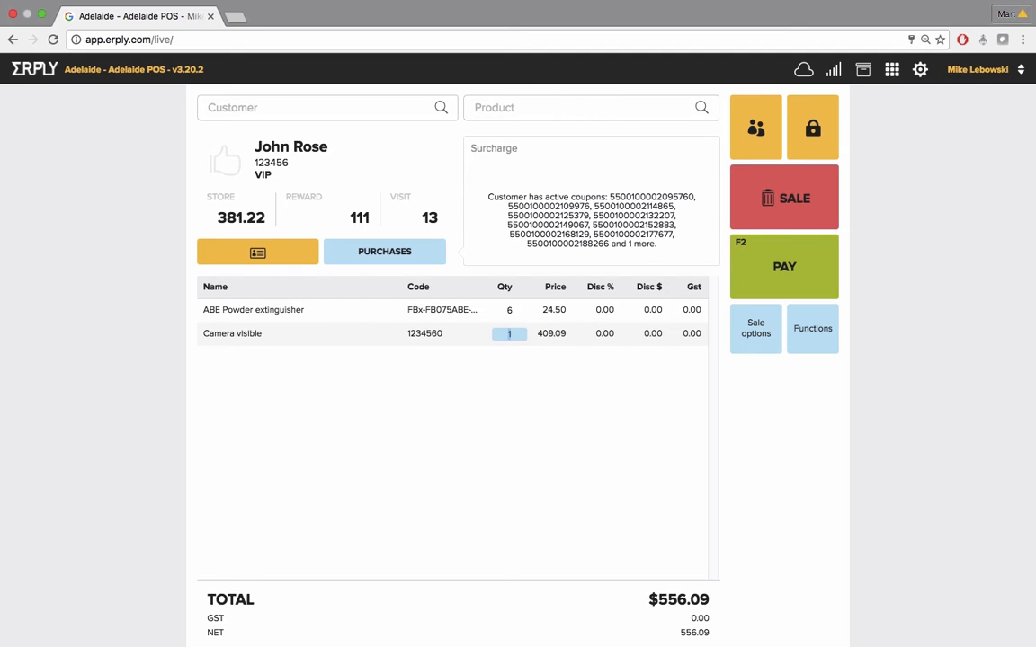
Open the ABE Powder extinguisher line and adjust its quantity to 5
click(440, 310)
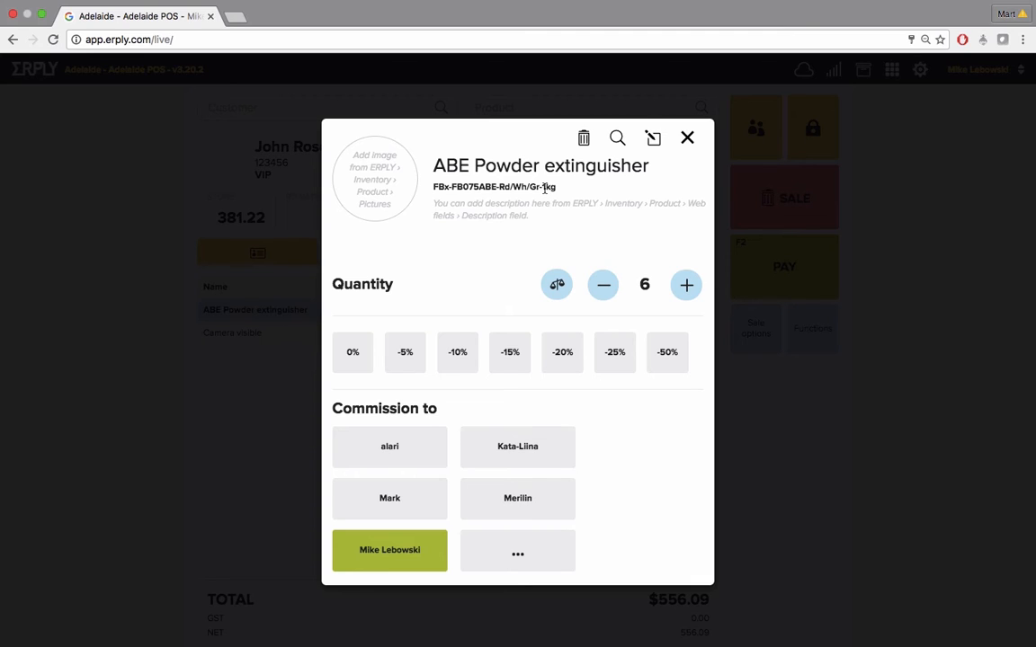
click(691, 289)
click(689, 287)
click(601, 284)
click(600, 285)
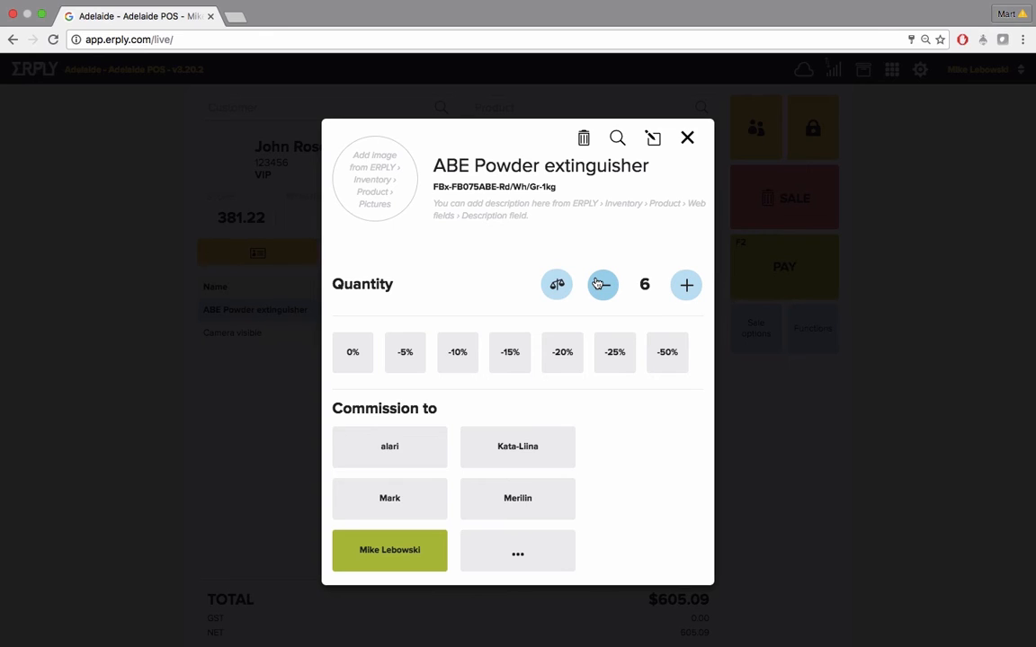
click(599, 284)
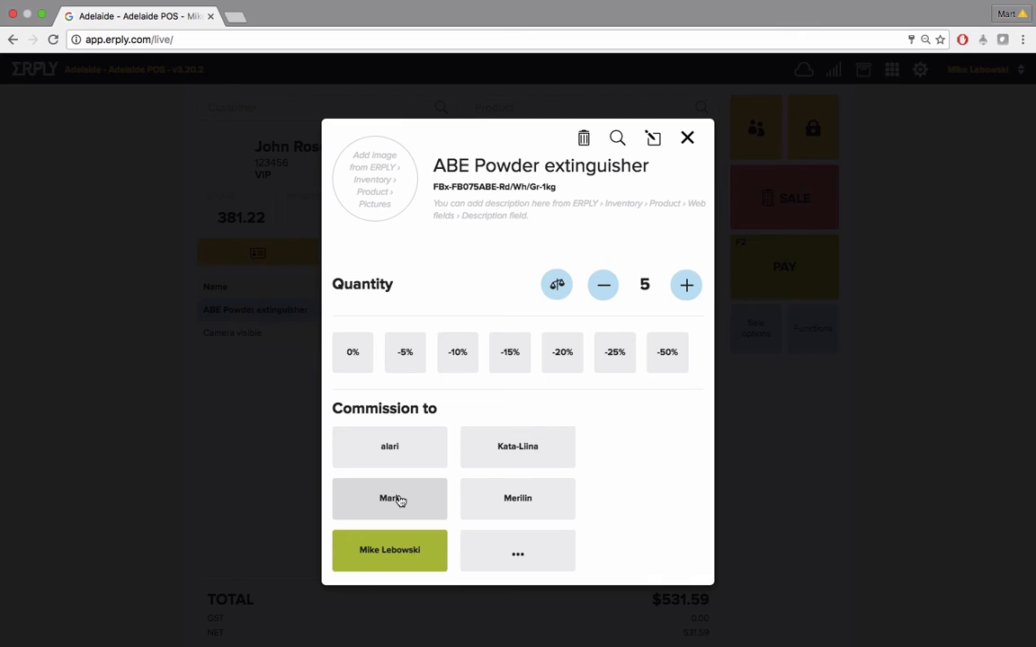
Open the extinguisher line's price and discount edit form without changes and close the line dialog
click(654, 140)
drag(471, 185, 428, 180)
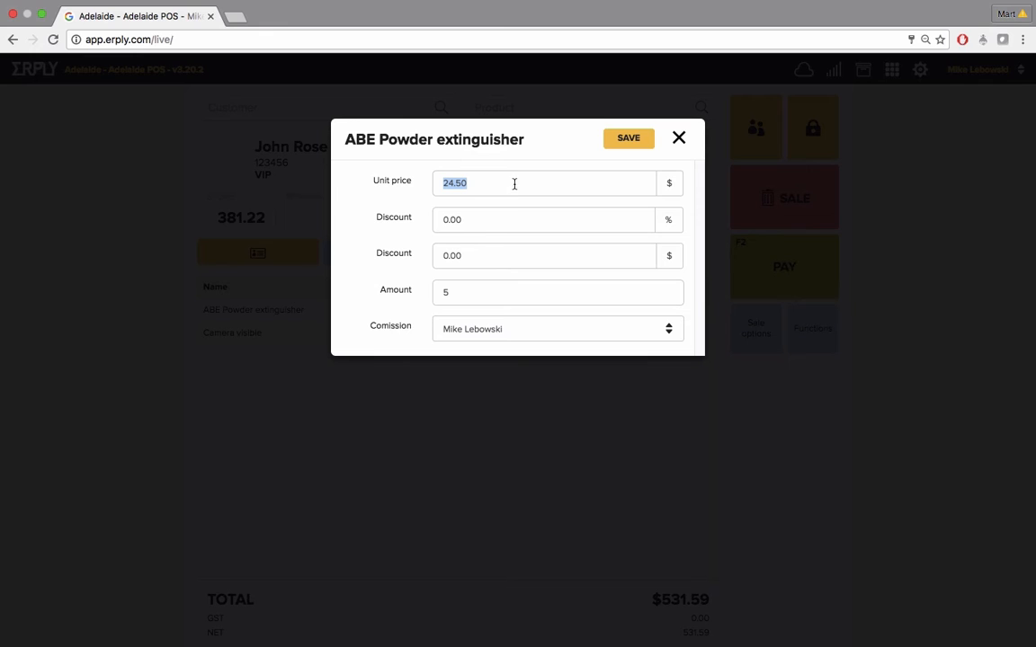
click(678, 137)
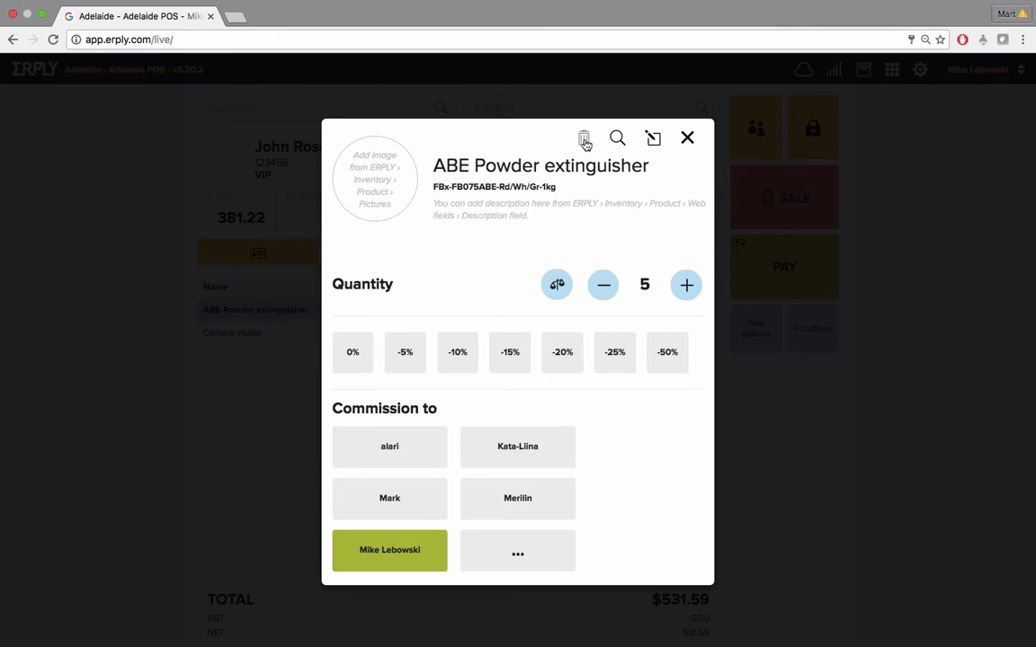
click(687, 141)
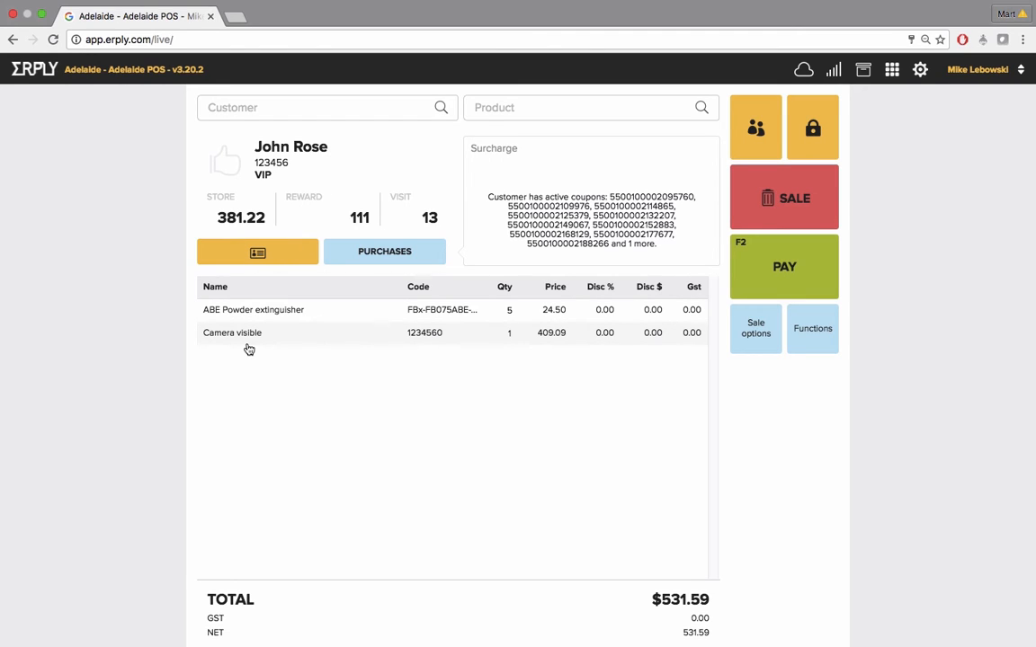
Pay the sale in full with cash and cancel the coupon and receipt print dialogs
click(801, 266)
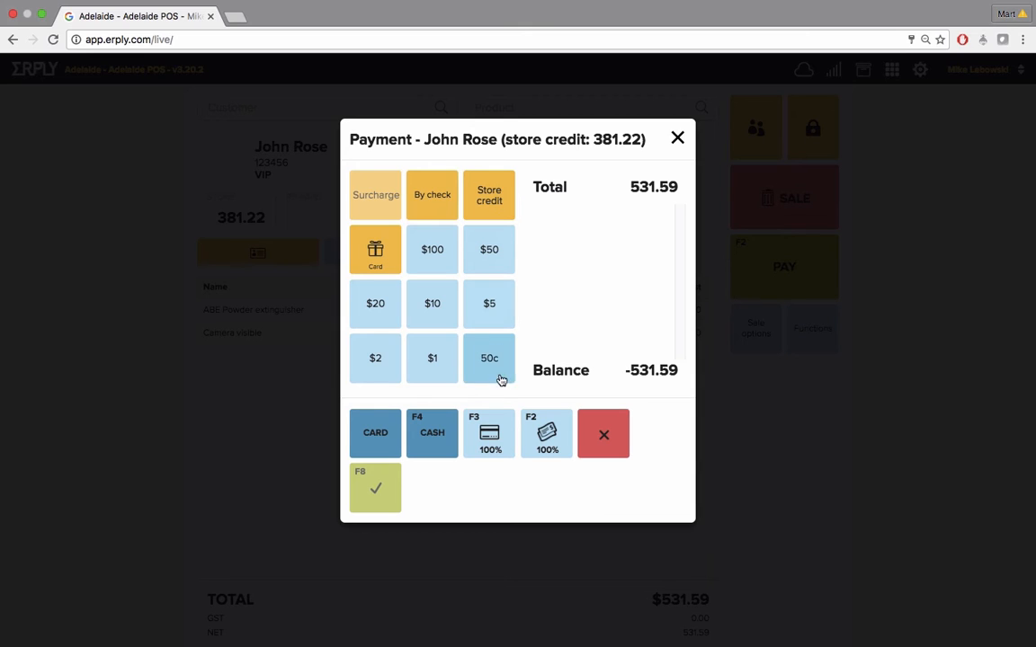
click(541, 436)
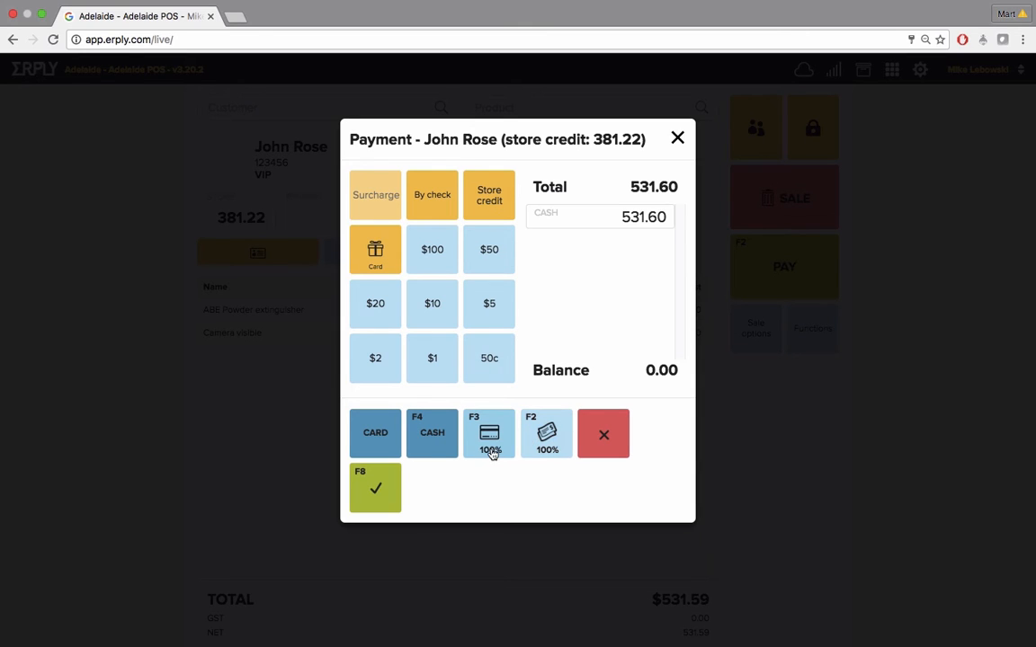
click(376, 490)
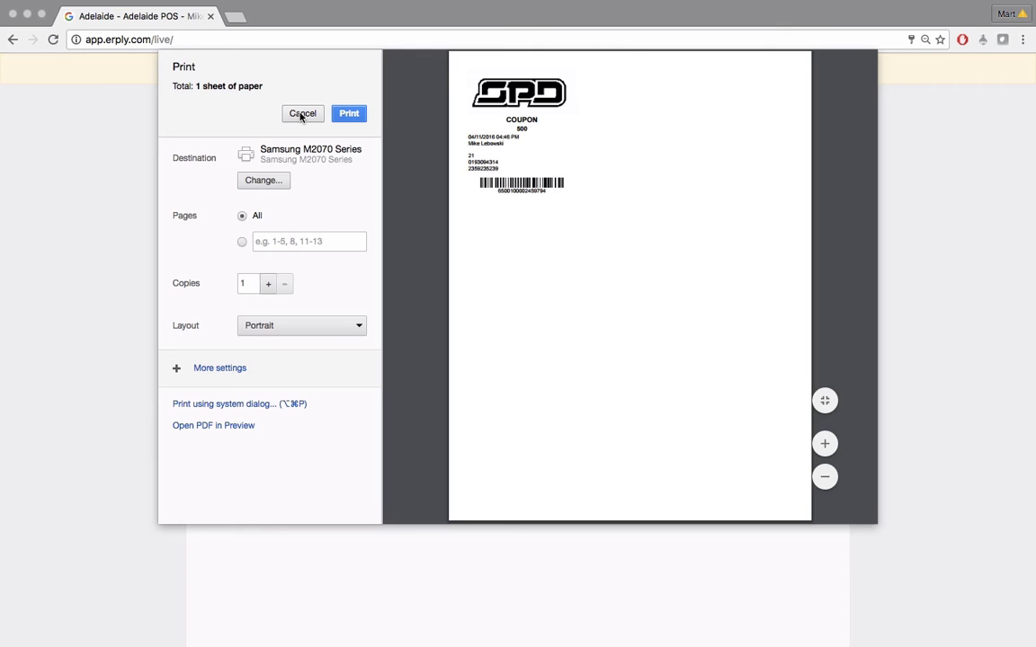
click(303, 114)
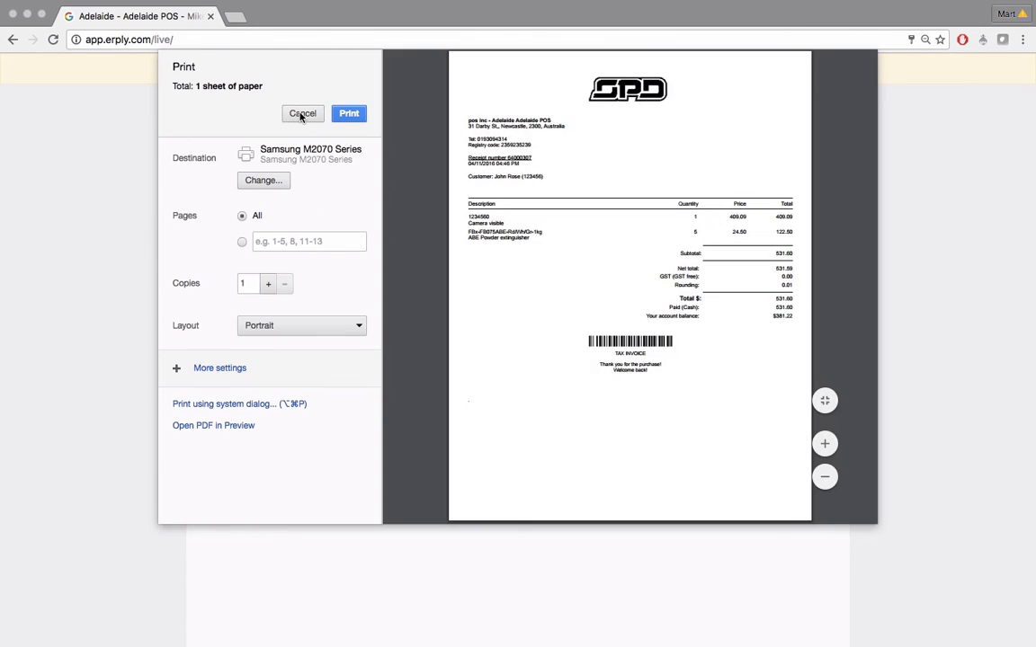
click(302, 114)
Take an external VISA card payment, enter the authorization code, mark the transaction complete, and cancel printing
click(373, 501)
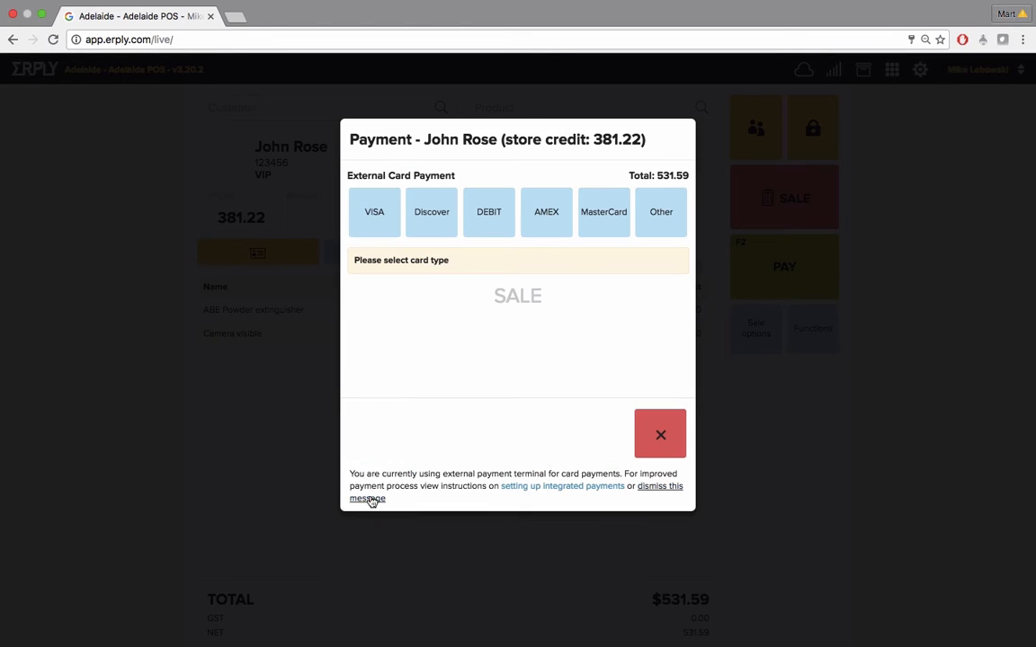
click(378, 214)
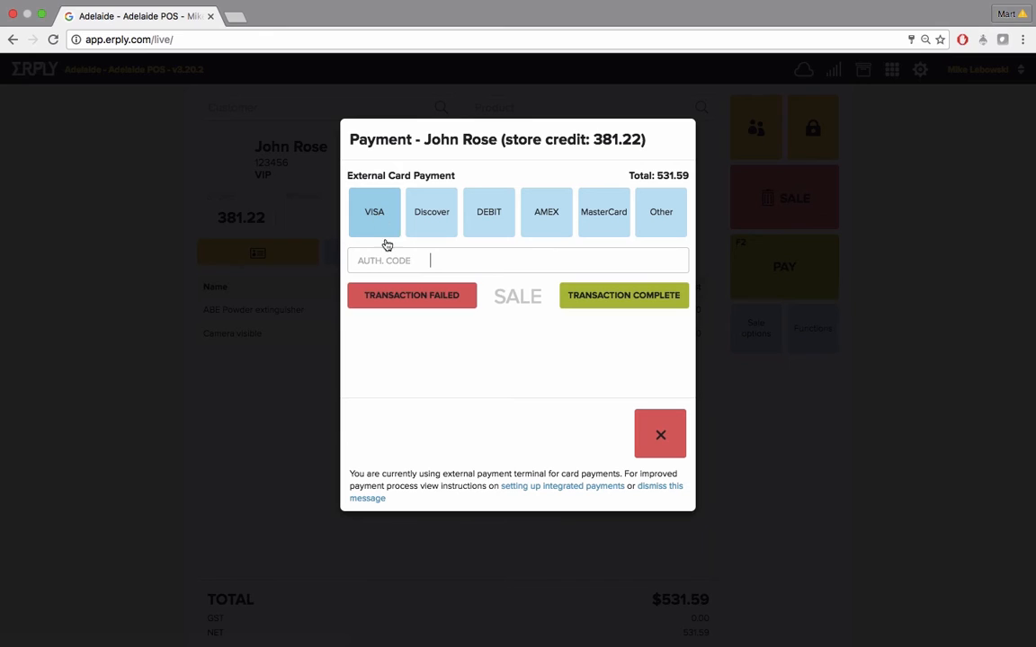
click(465, 261)
text(009876)
click(607, 297)
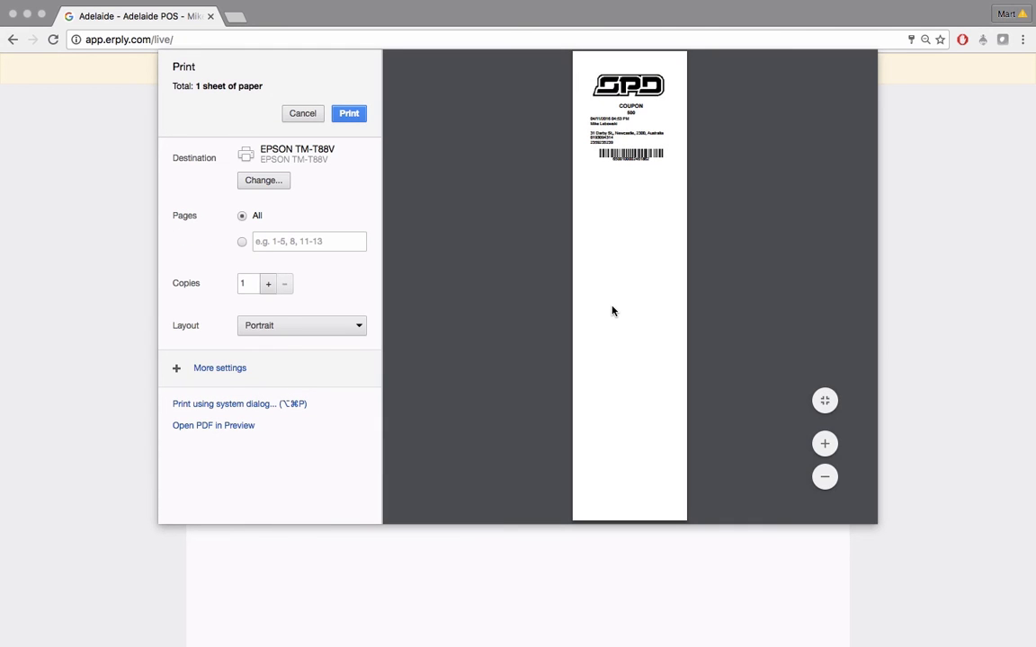
click(301, 114)
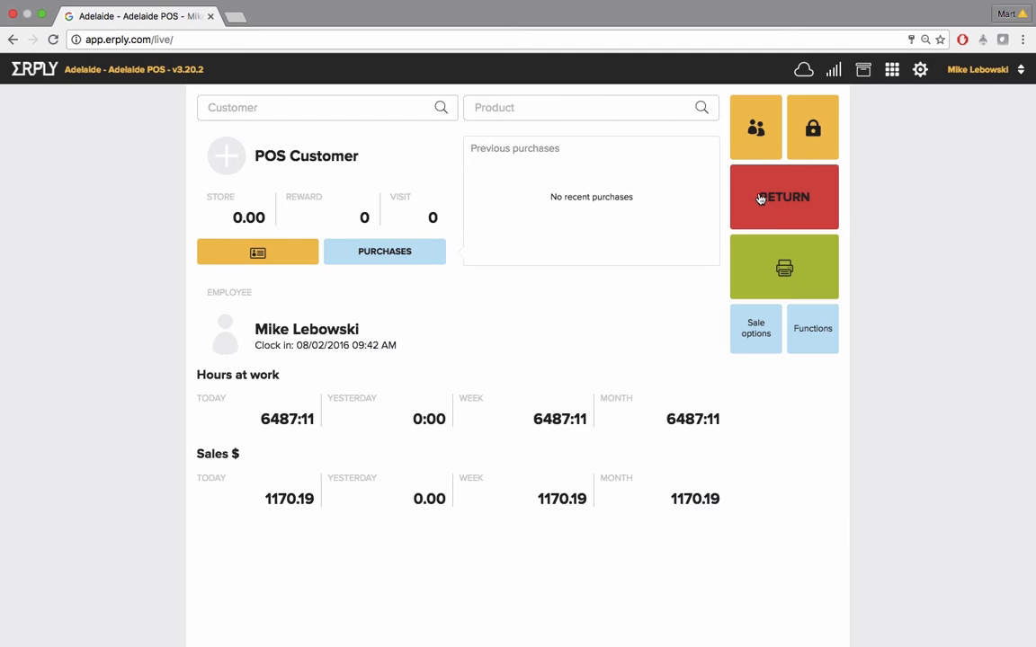
Start a return, look up the sale by its invoice number, void both items, and save
click(759, 199)
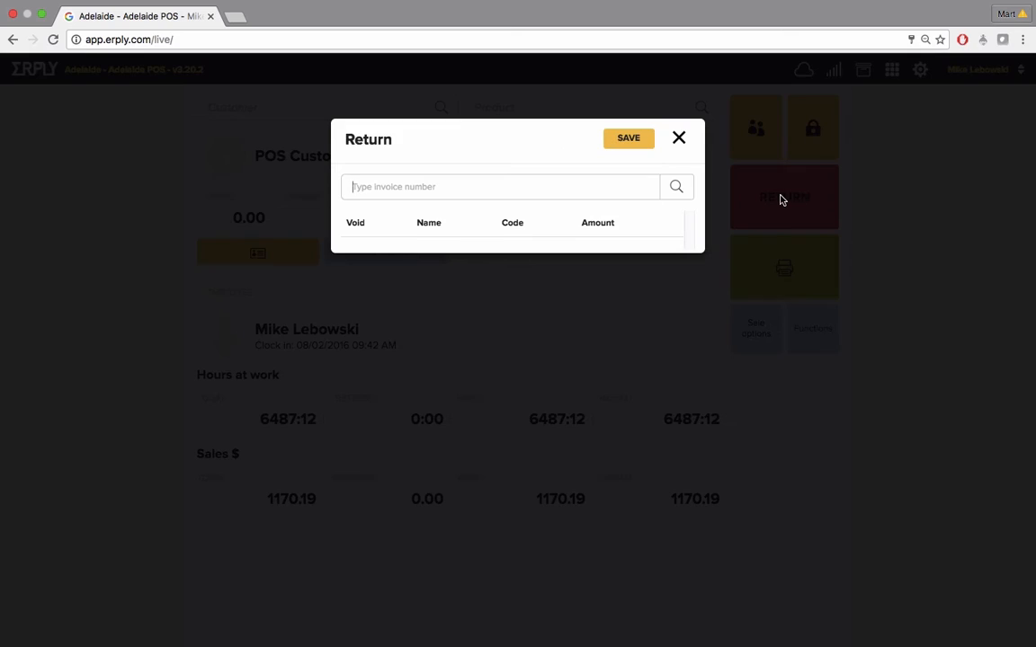
click(596, 186)
text(64000308)
click(673, 186)
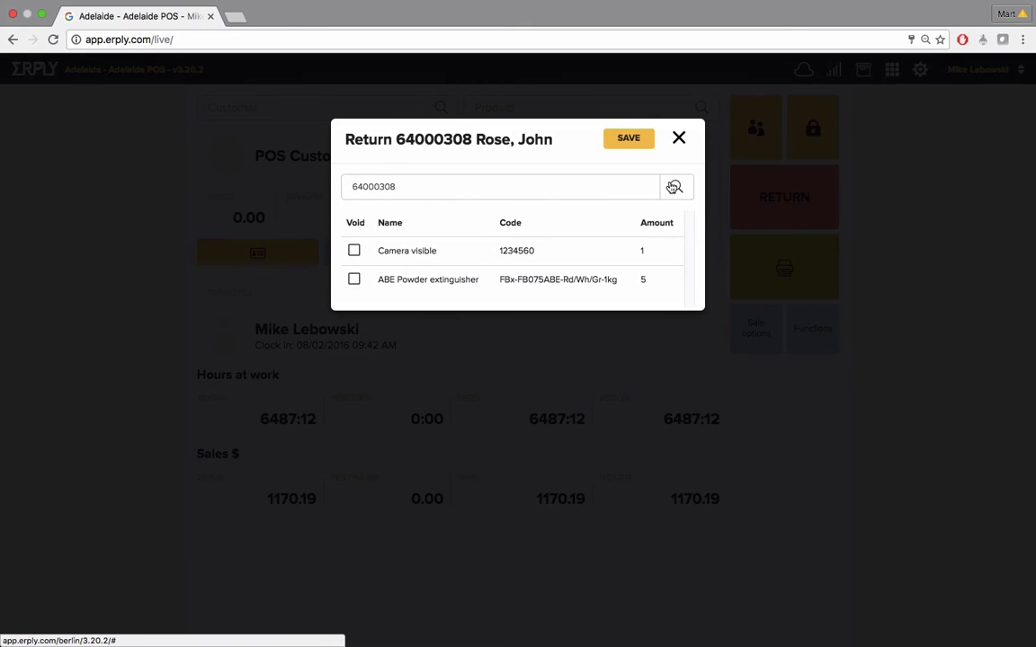
click(354, 253)
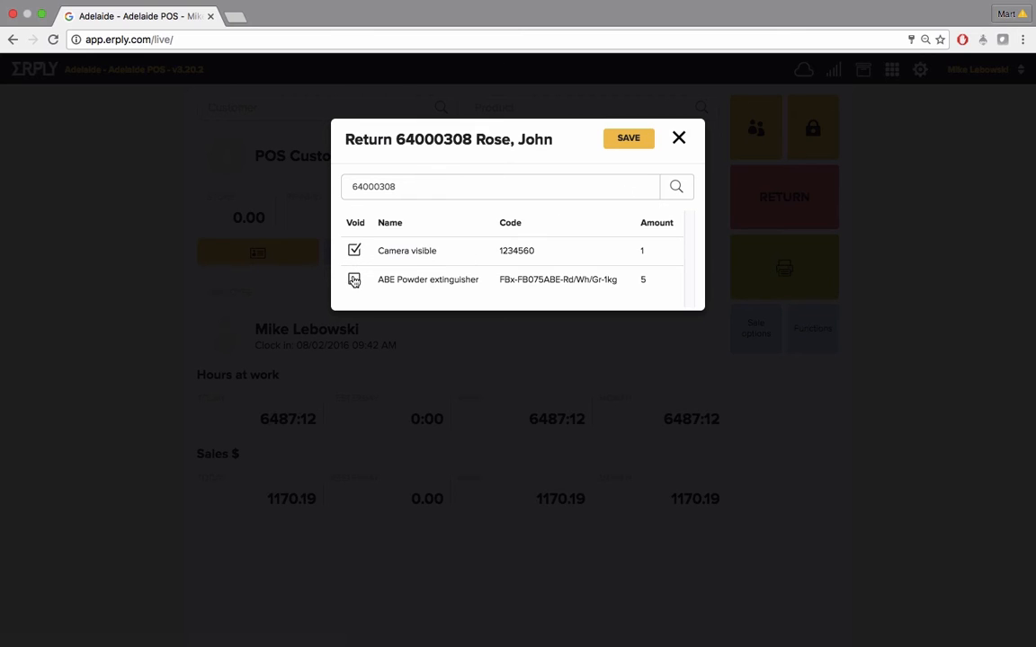
click(355, 280)
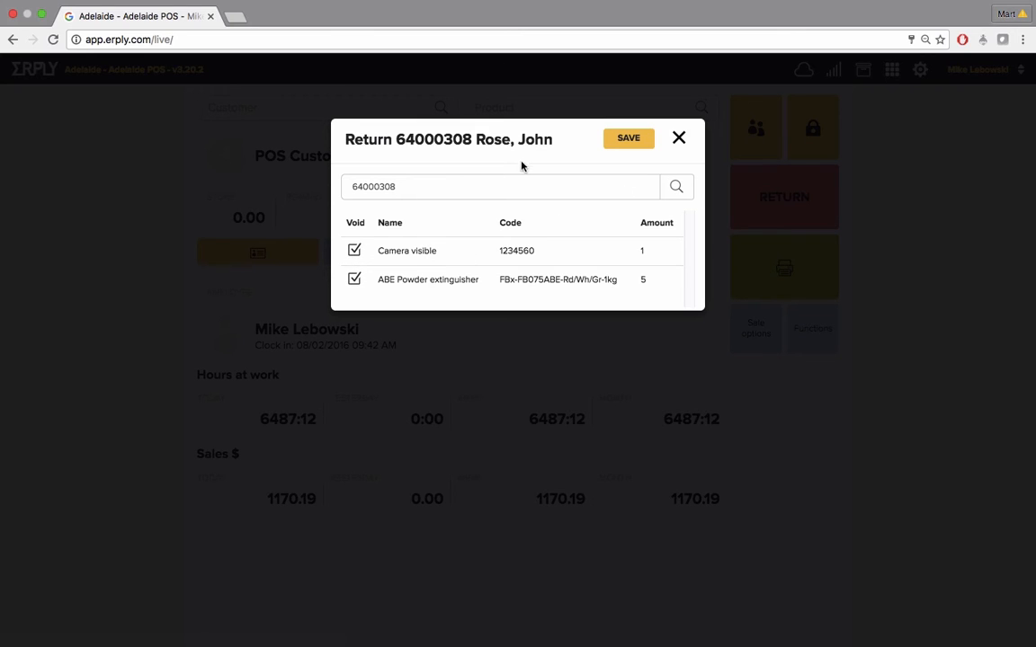
click(628, 139)
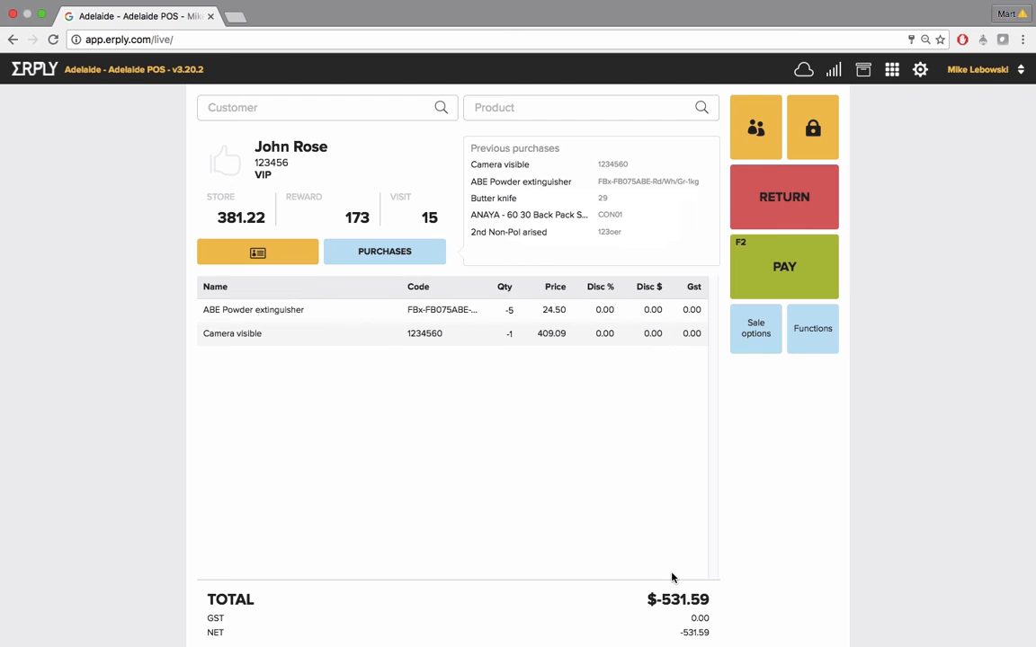
Refund the return to a VISA card, enter the authorization code, complete the transaction, and close the print preview
click(791, 258)
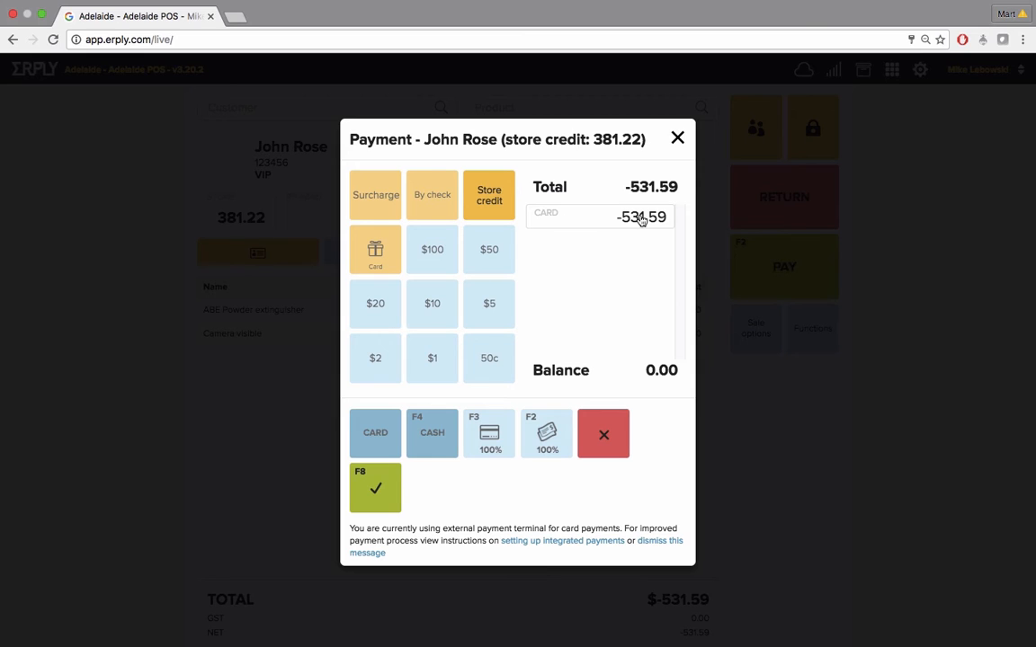
click(381, 487)
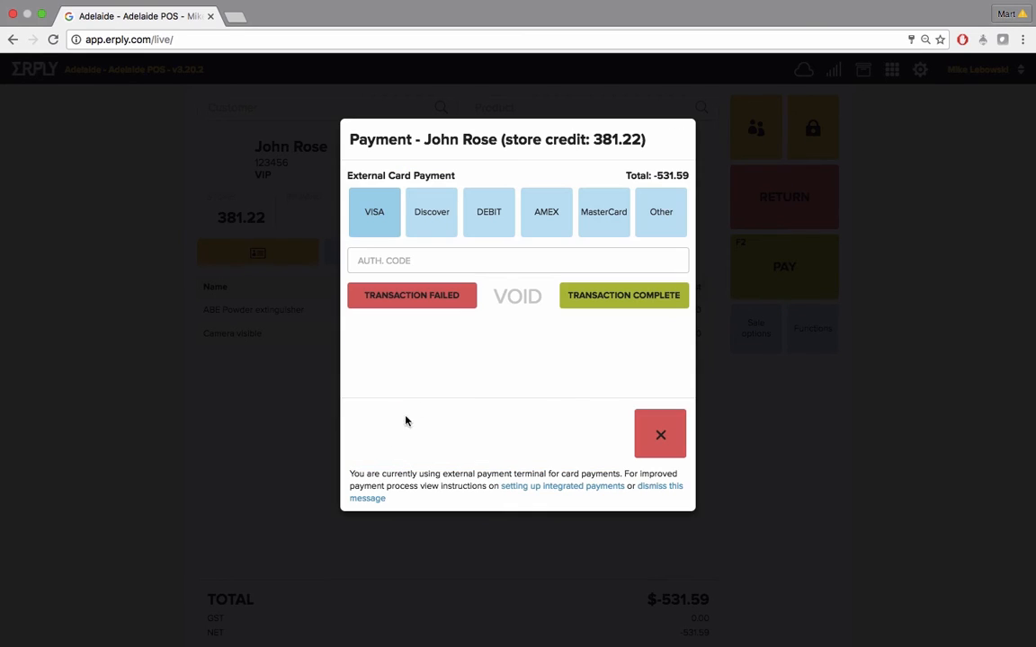
click(381, 224)
click(446, 255)
text(98007)
click(616, 298)
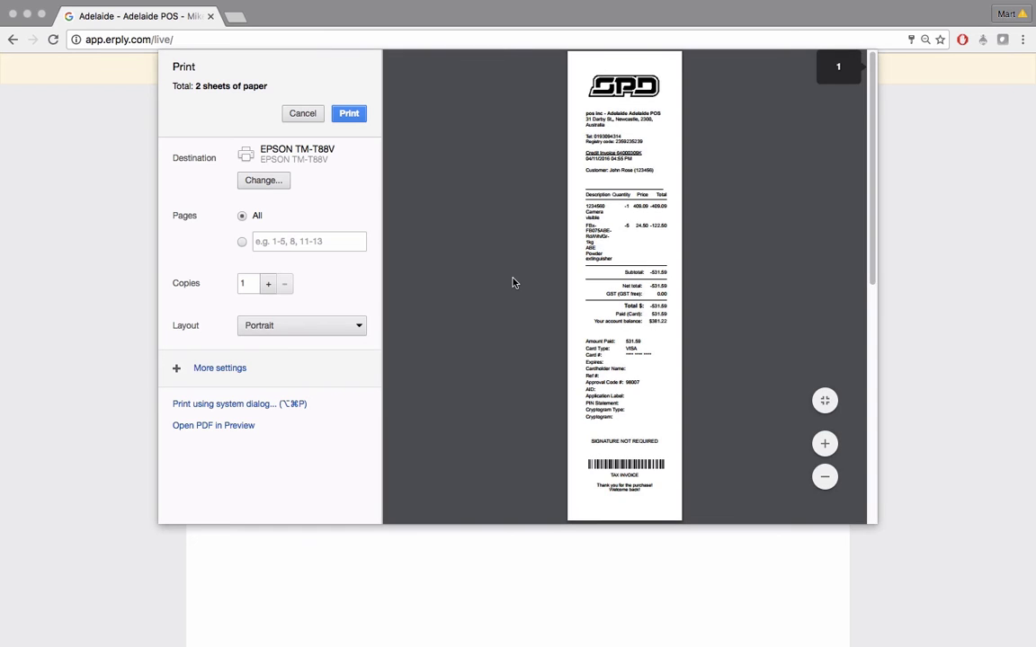
key(Escape)
Add product 1234560 to a new sale and set its quantity to -1
click(532, 108)
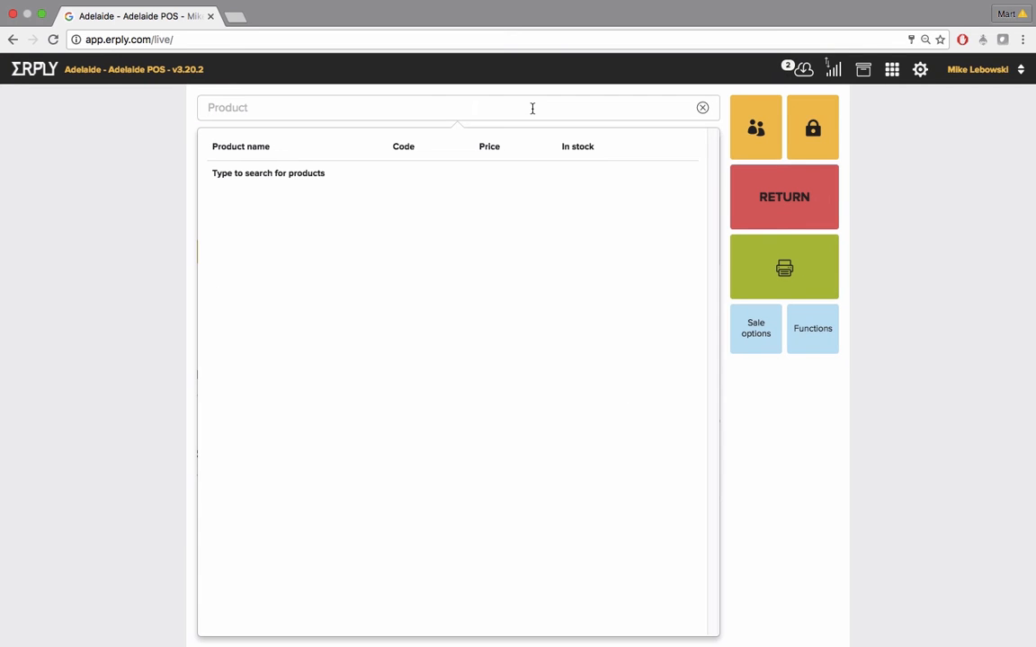
text(1234560)
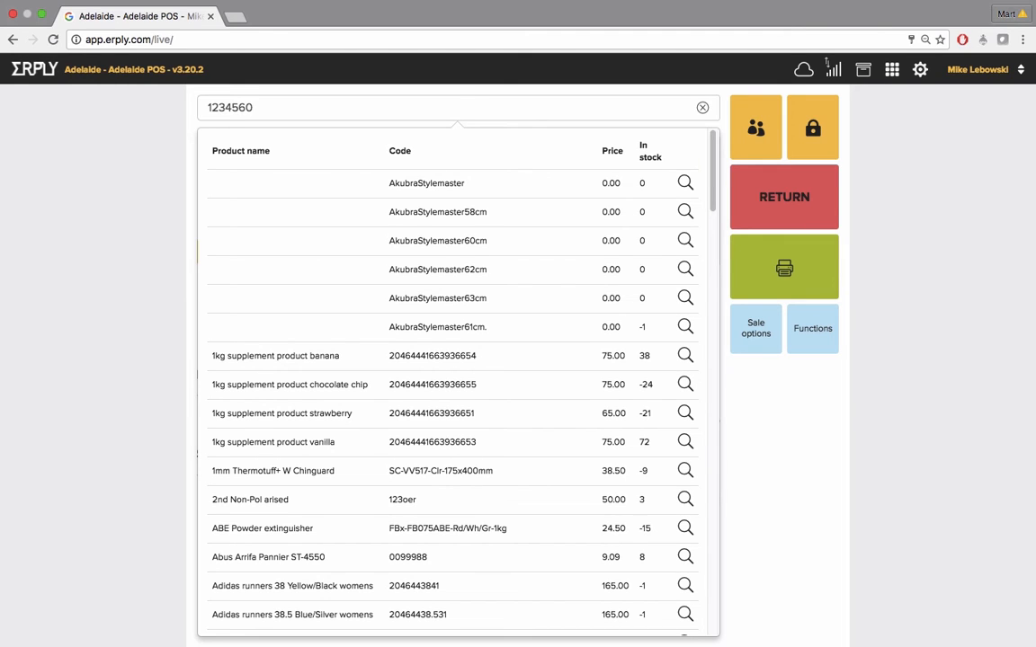
key(Return)
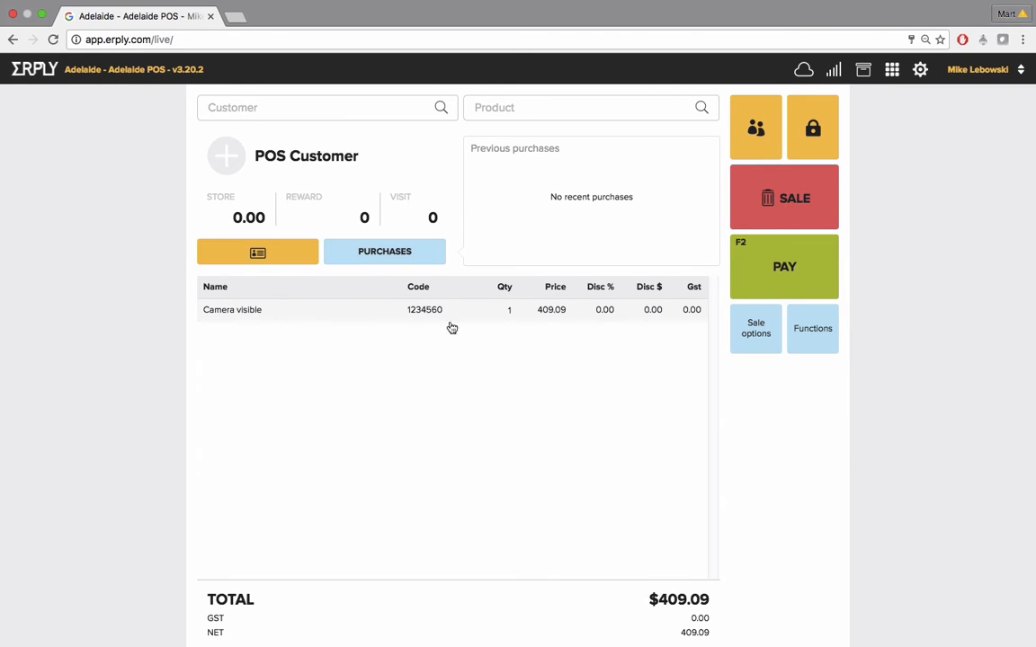
click(508, 310)
text(-1)
key(Return)
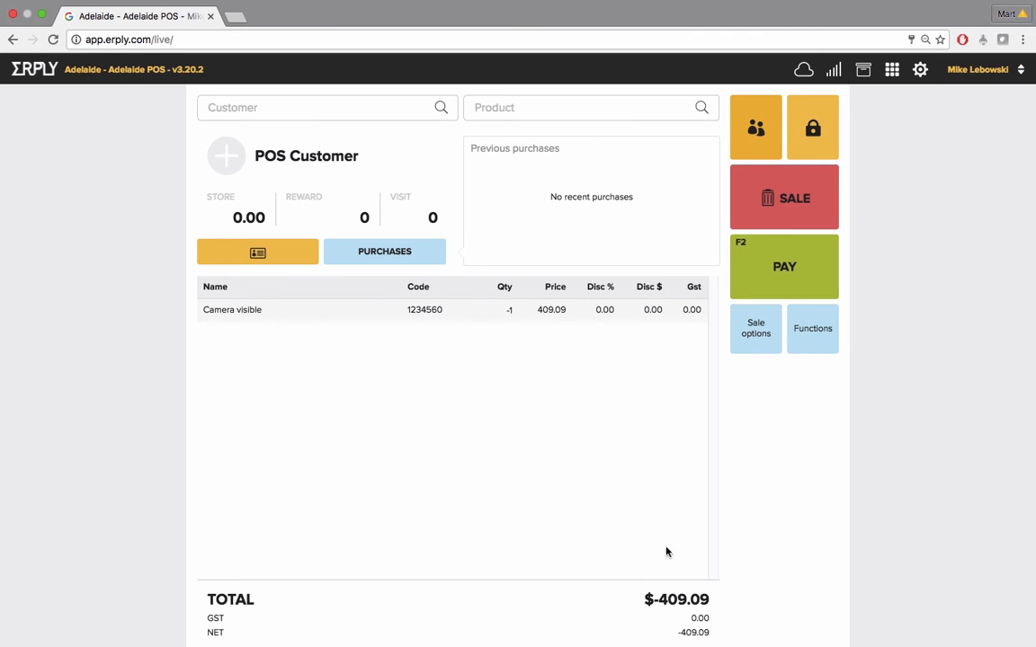
Complete the refund payment fully in cash
click(787, 272)
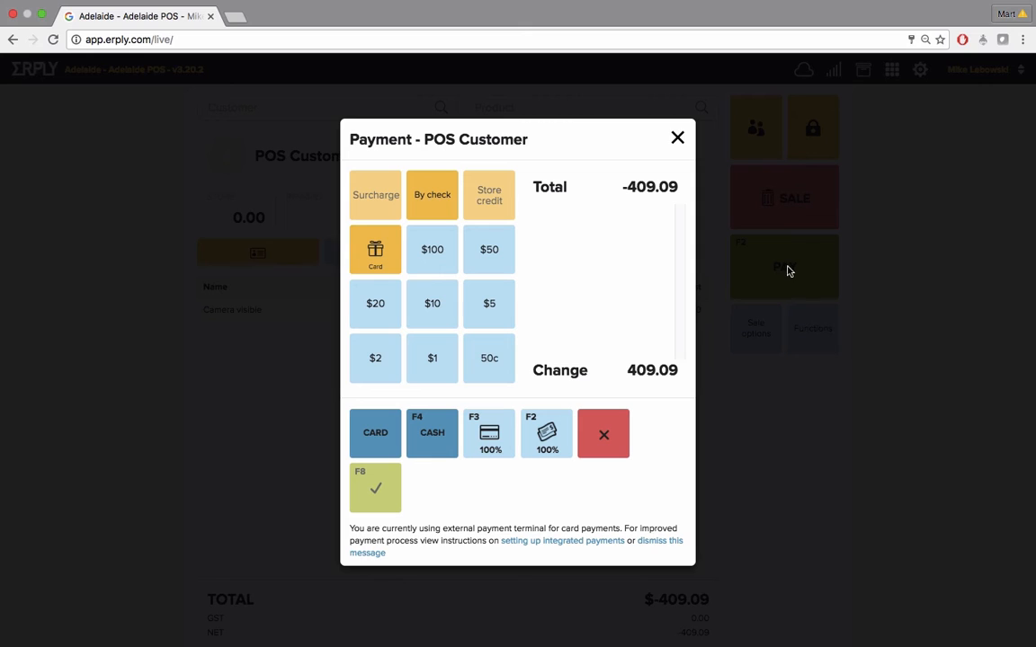
click(560, 436)
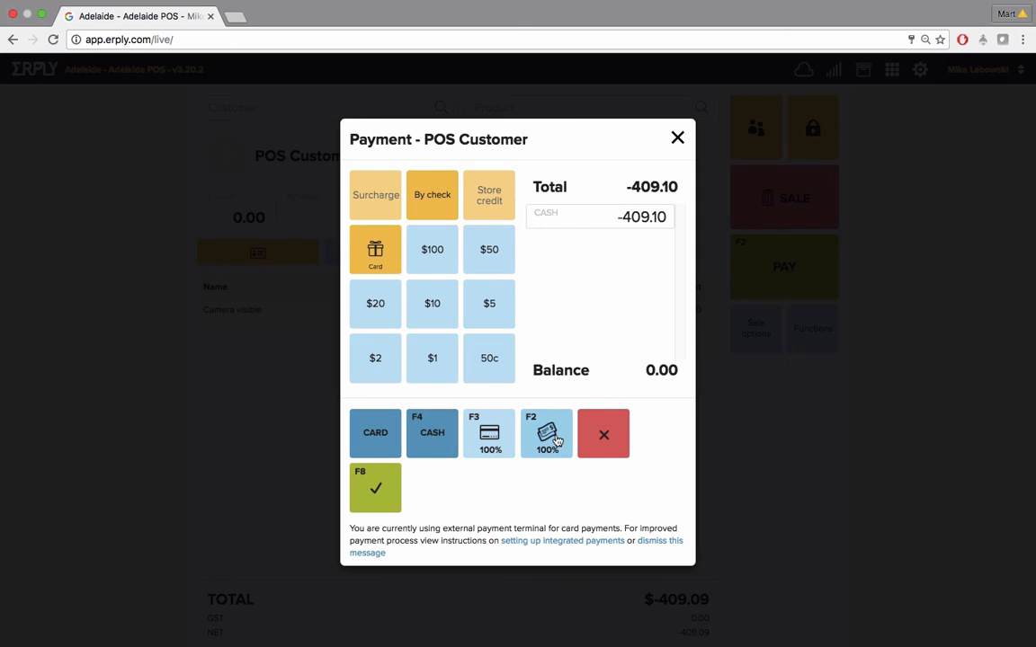
click(372, 484)
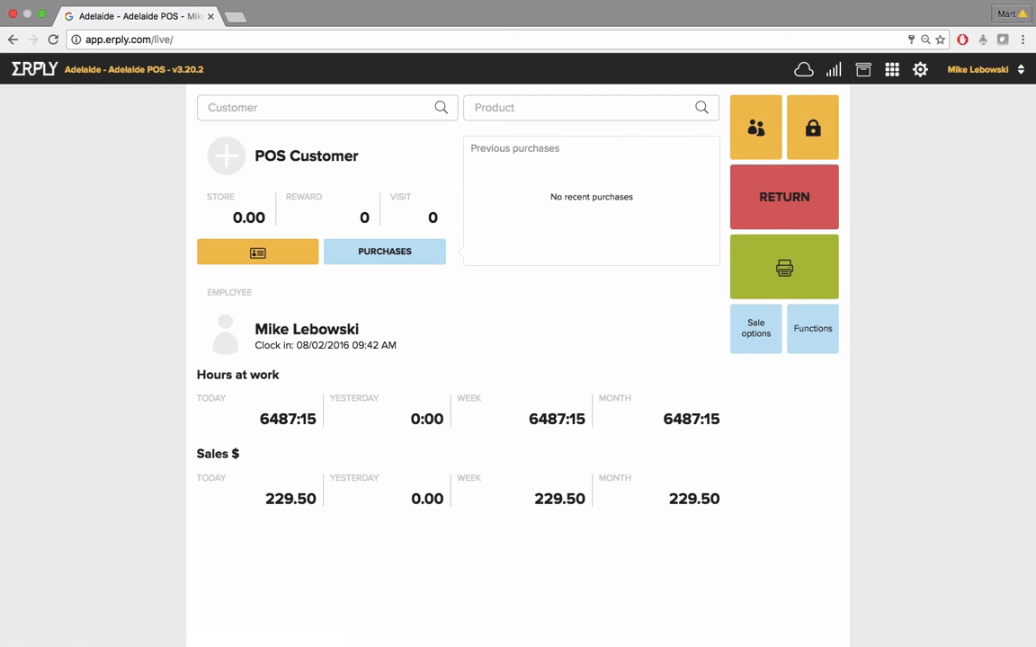
Add product 1234560 to a new sale by its code
click(528, 113)
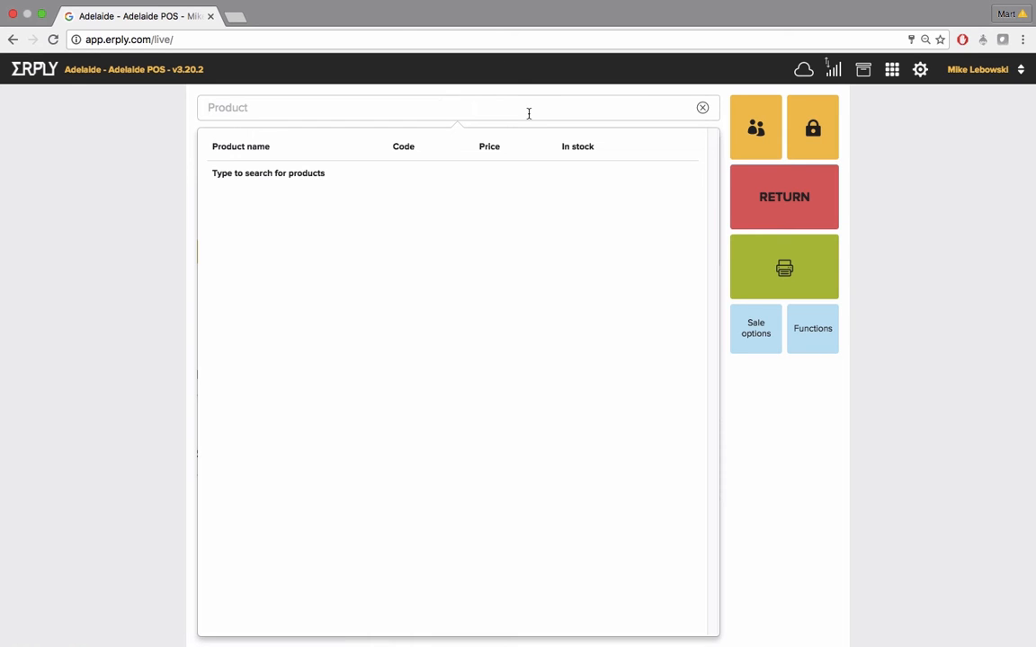
text(1234560)
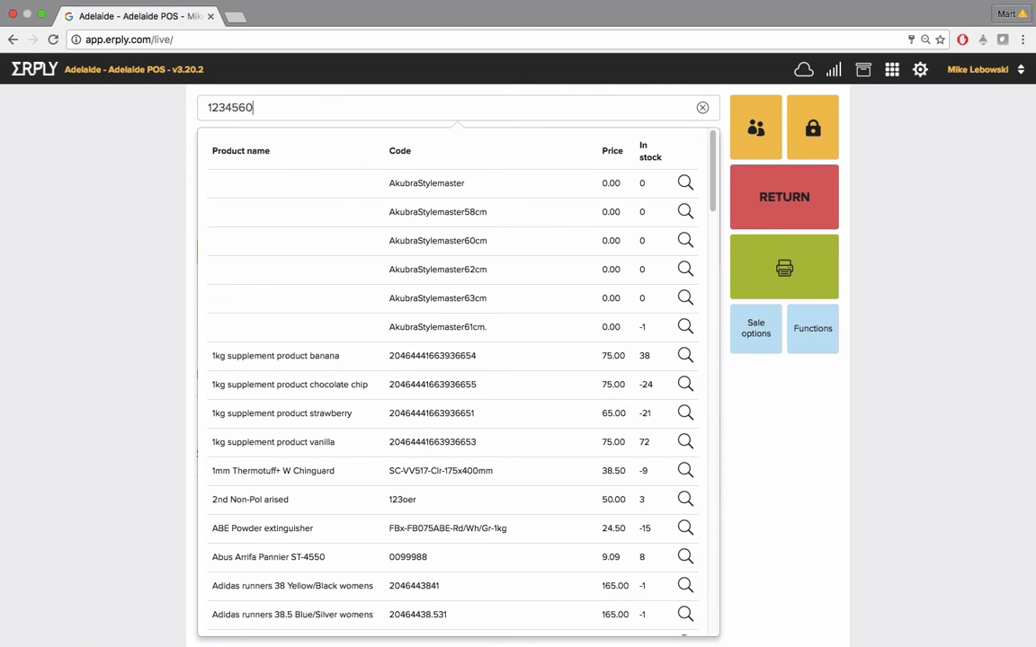
key(Return)
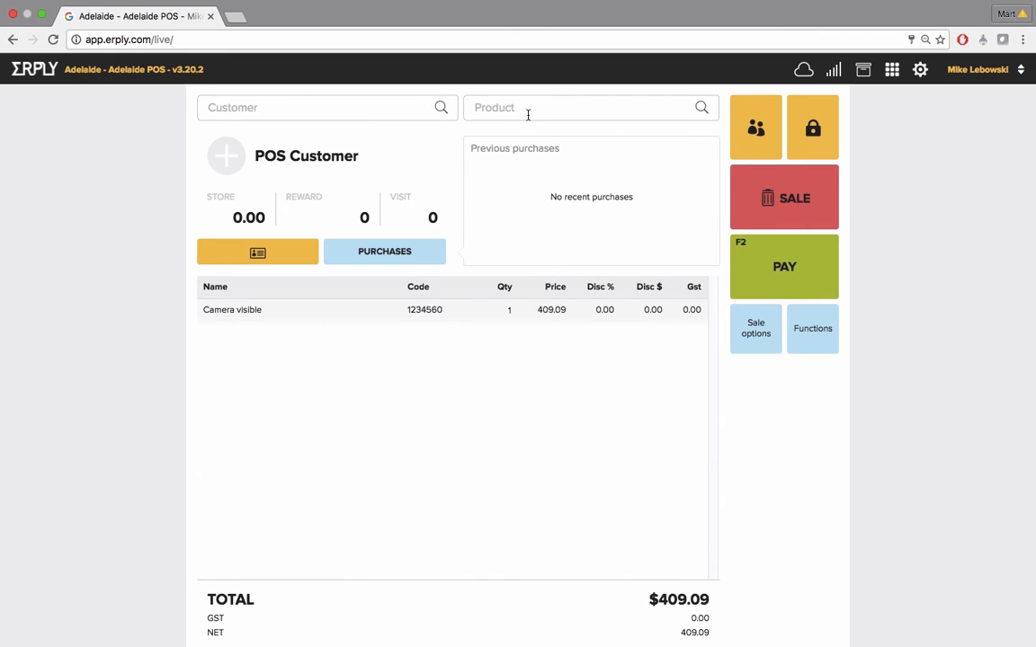
Set the camera line's quantity to -1
click(506, 311)
text(-1)
key(Return)
Search products for nikon and add the Nikon SB-400 Speedlight Flash to the sale
click(568, 109)
text(nikon)
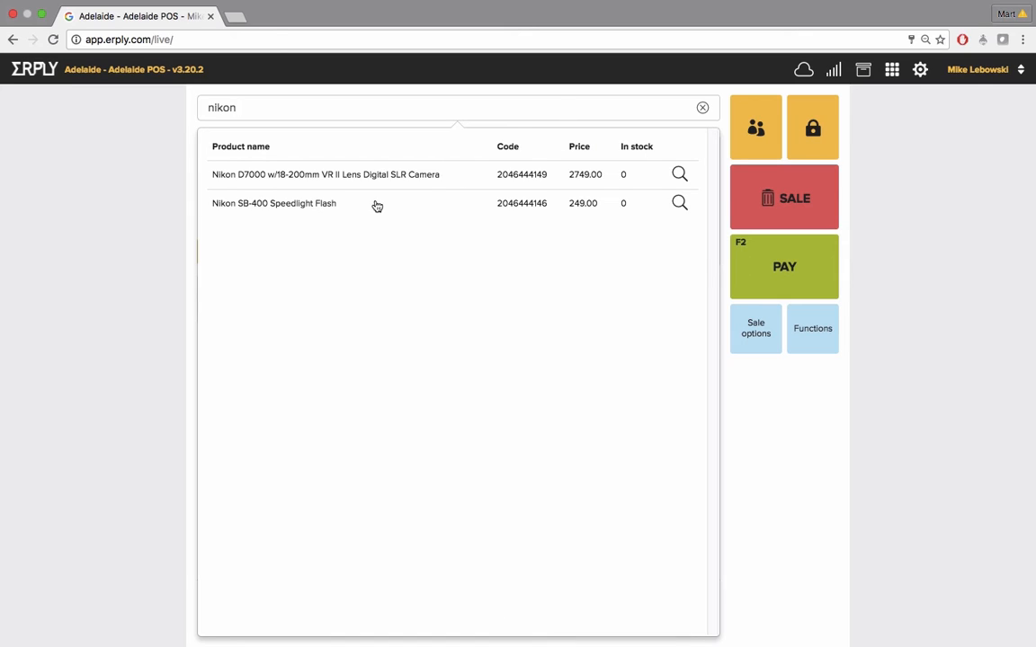
click(340, 203)
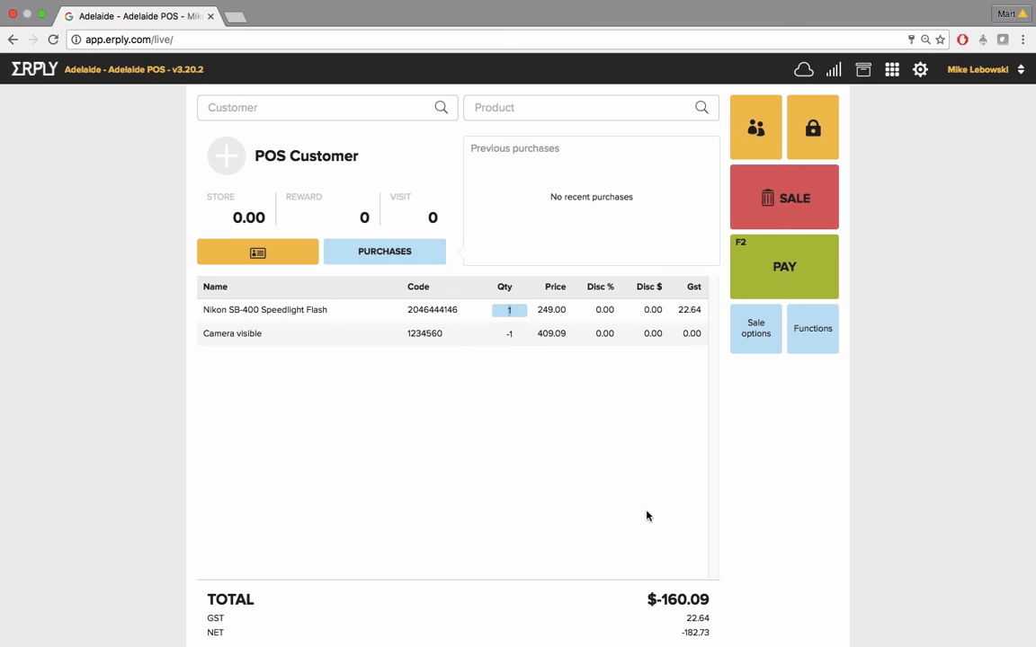
Refund the balance to a DEBIT card, enter the authorization code, complete the transaction, and close the print dialog
click(781, 280)
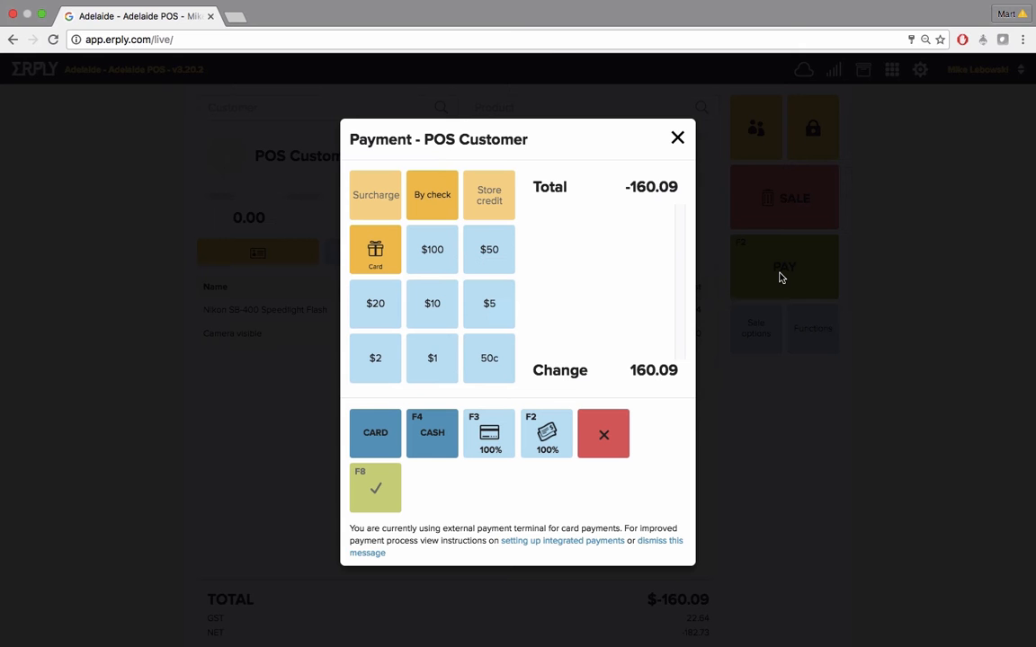
click(499, 444)
click(388, 501)
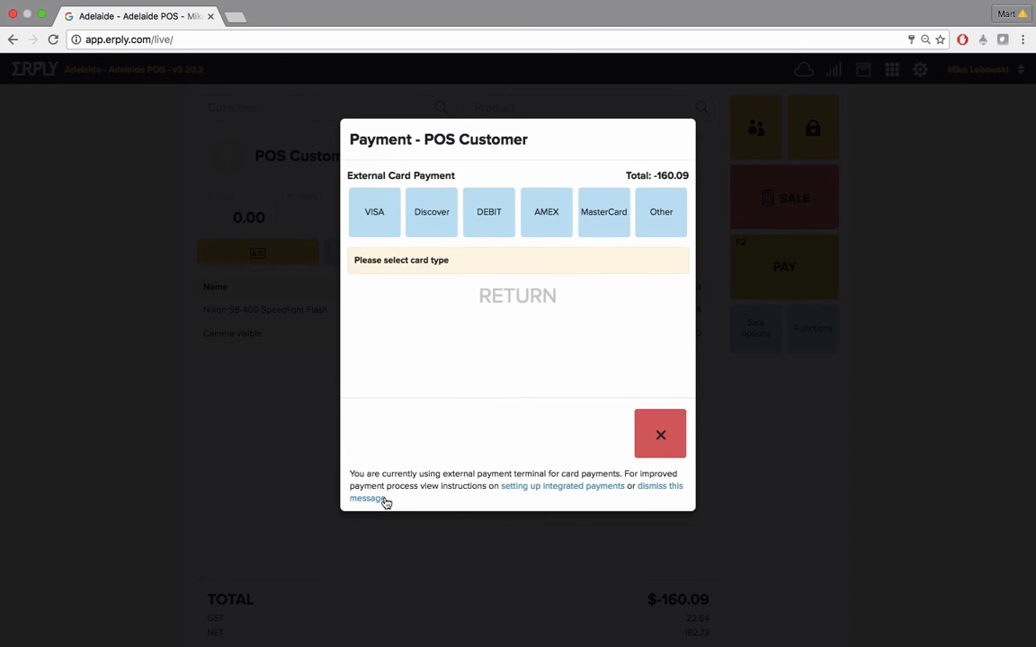
click(501, 223)
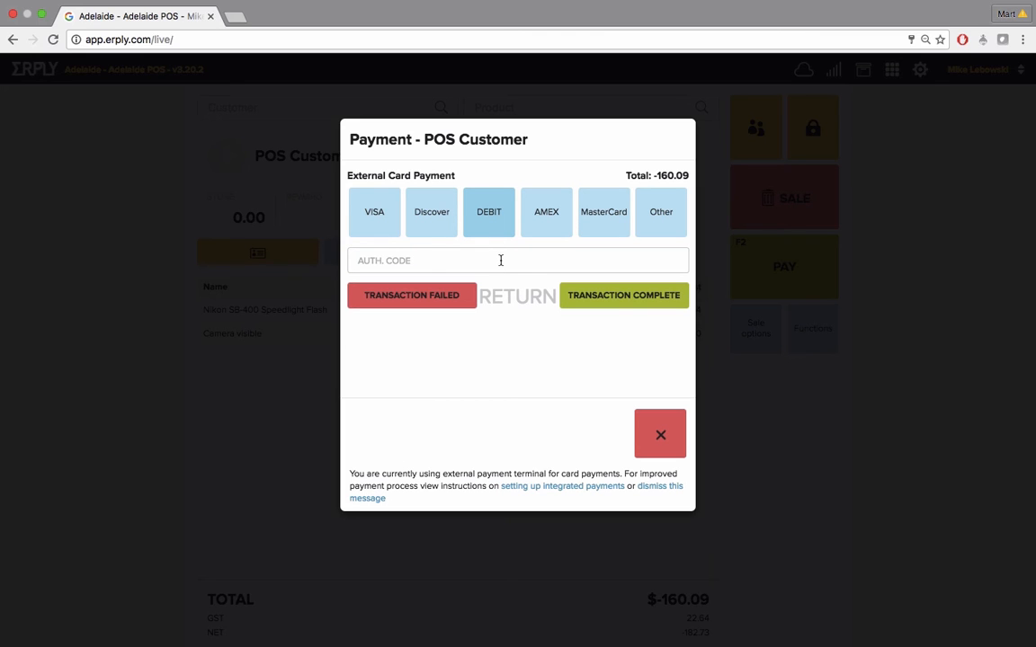
click(501, 260)
text(3456)
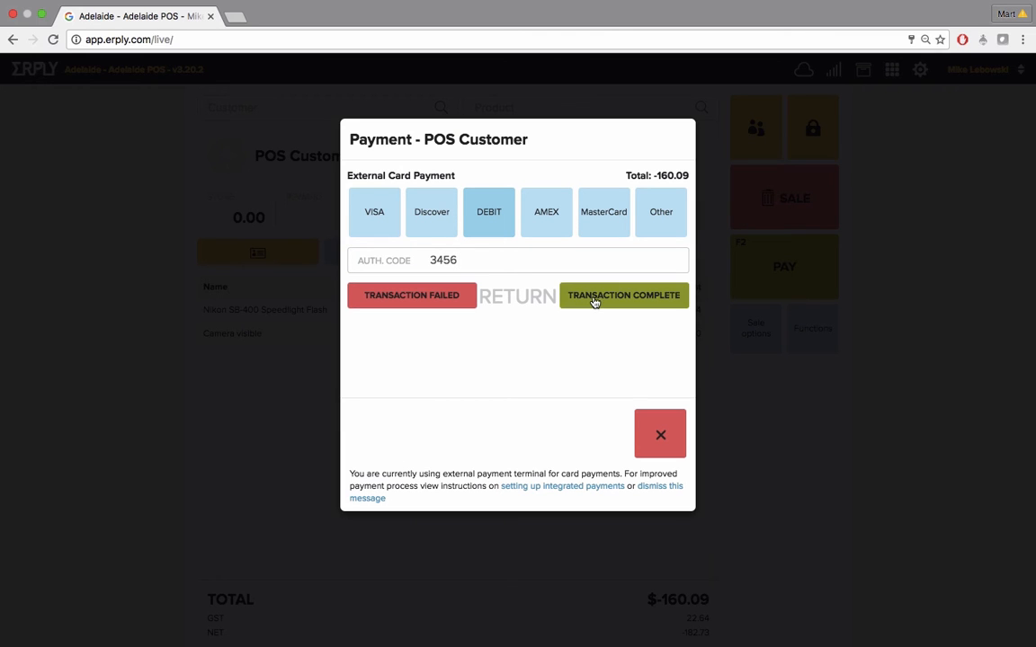
click(593, 299)
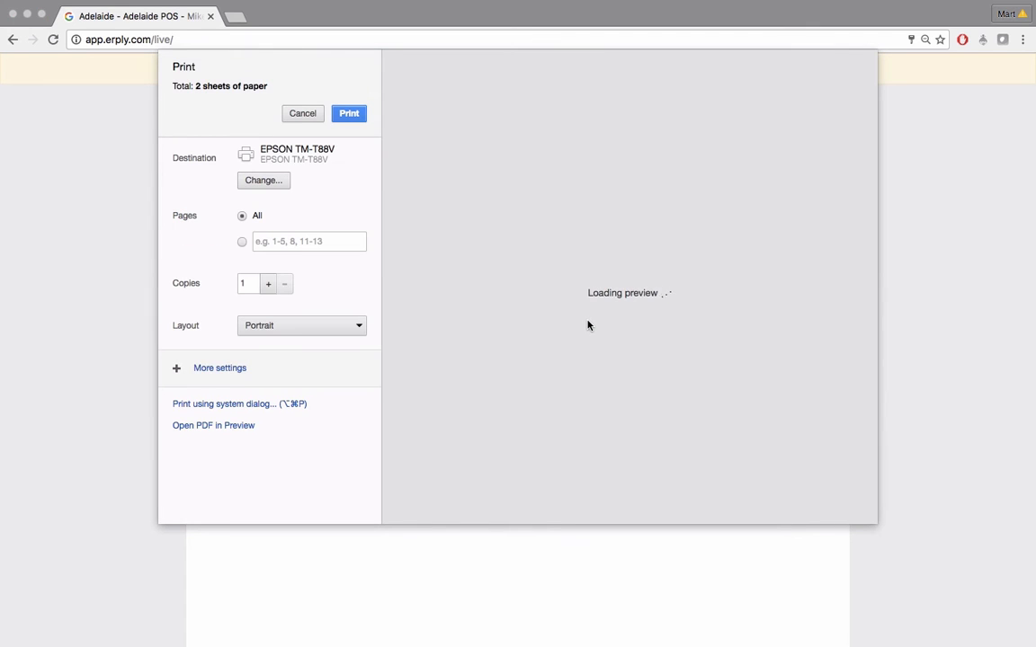
key(Escape)
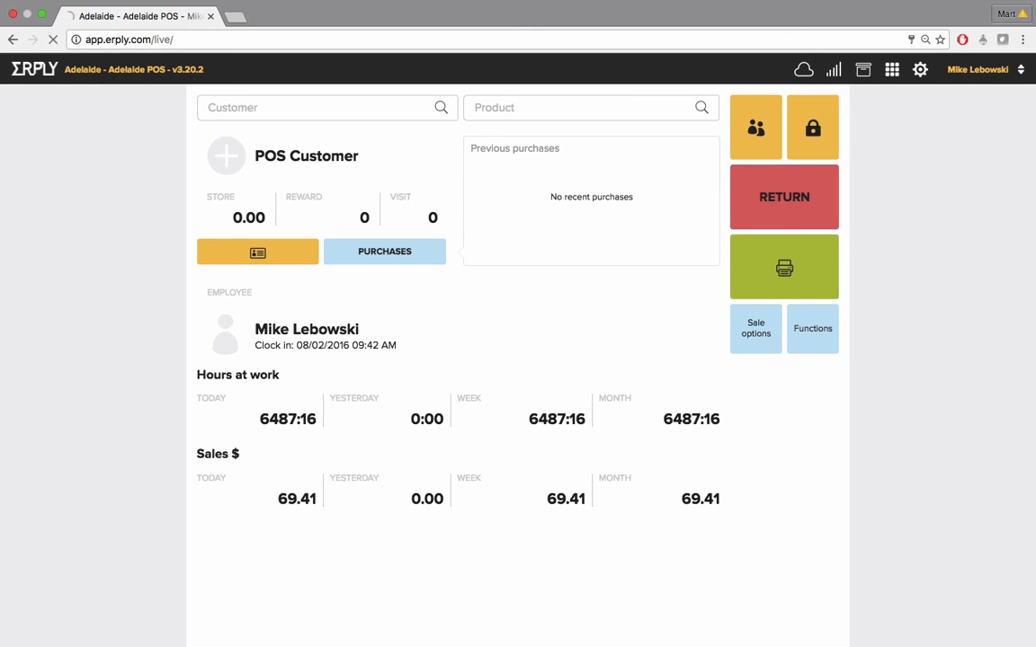
Add 2nd Non-Pol arised and ABE Powder extinguisher to a new sale from the product list
click(499, 108)
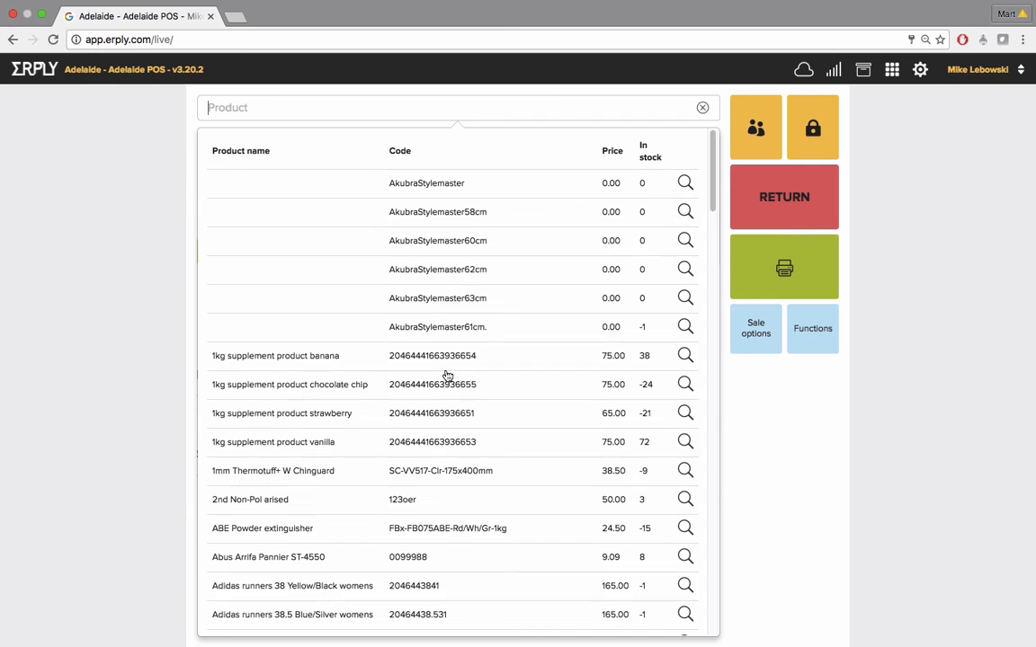
click(404, 501)
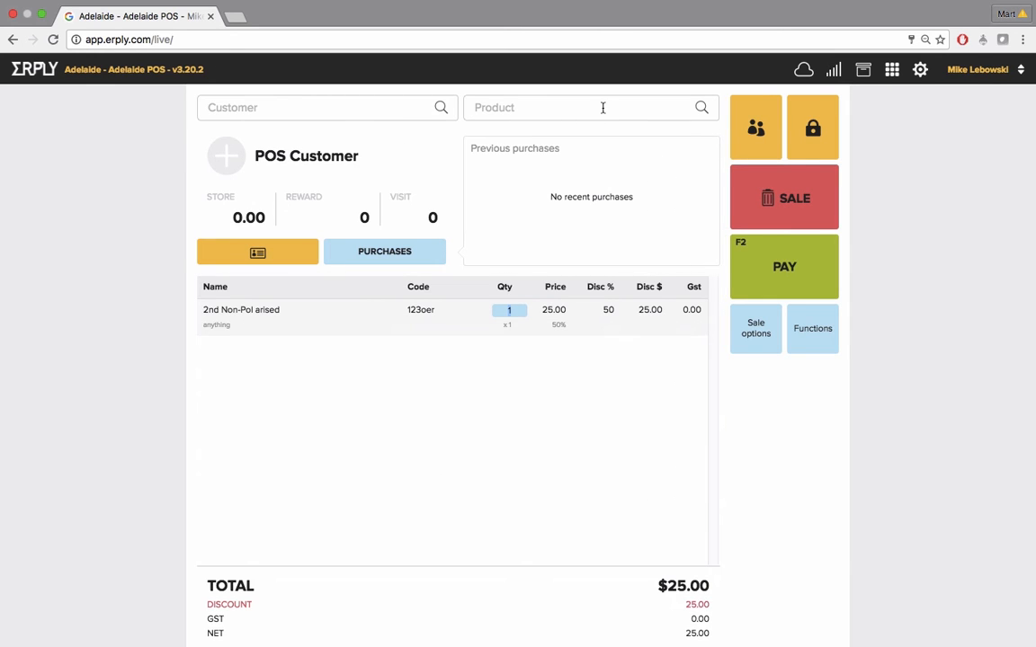
click(603, 108)
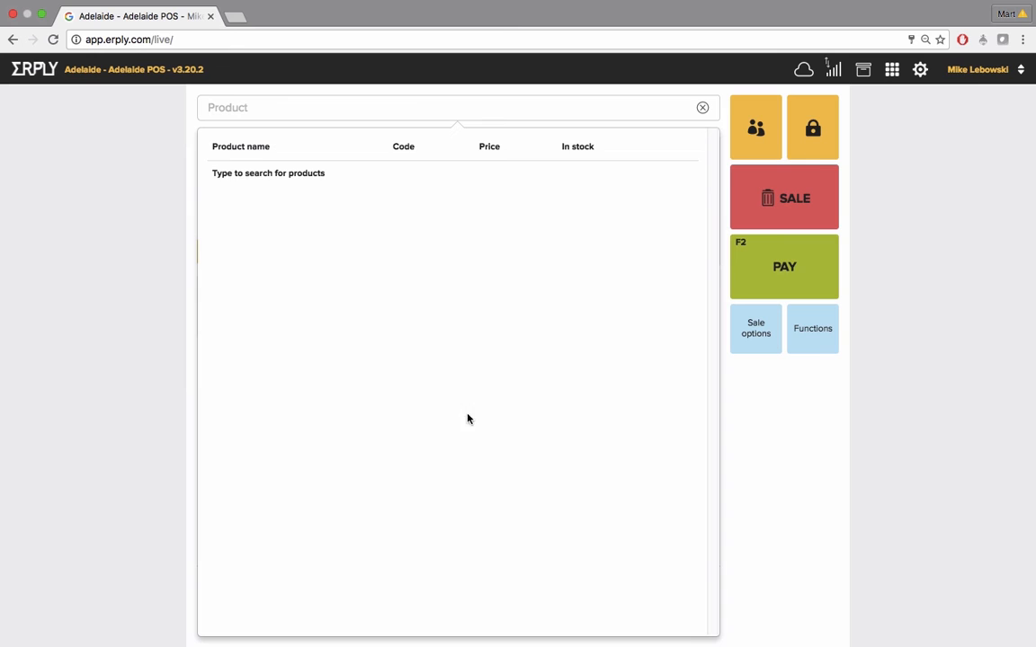
click(406, 530)
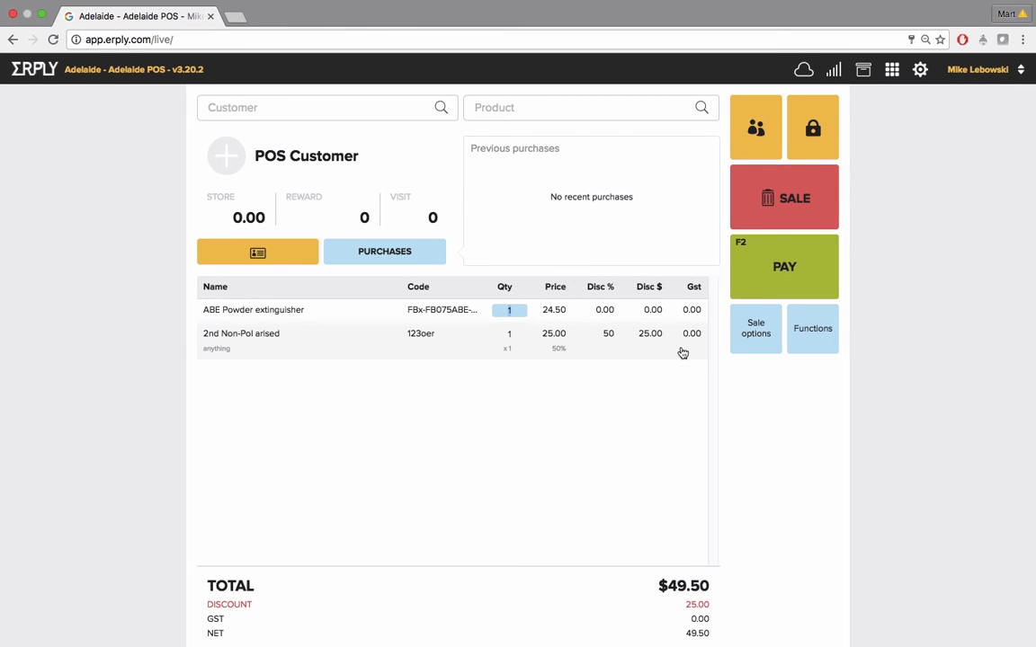
Search customers by name and assign the matching VIP customer to the sale
click(337, 110)
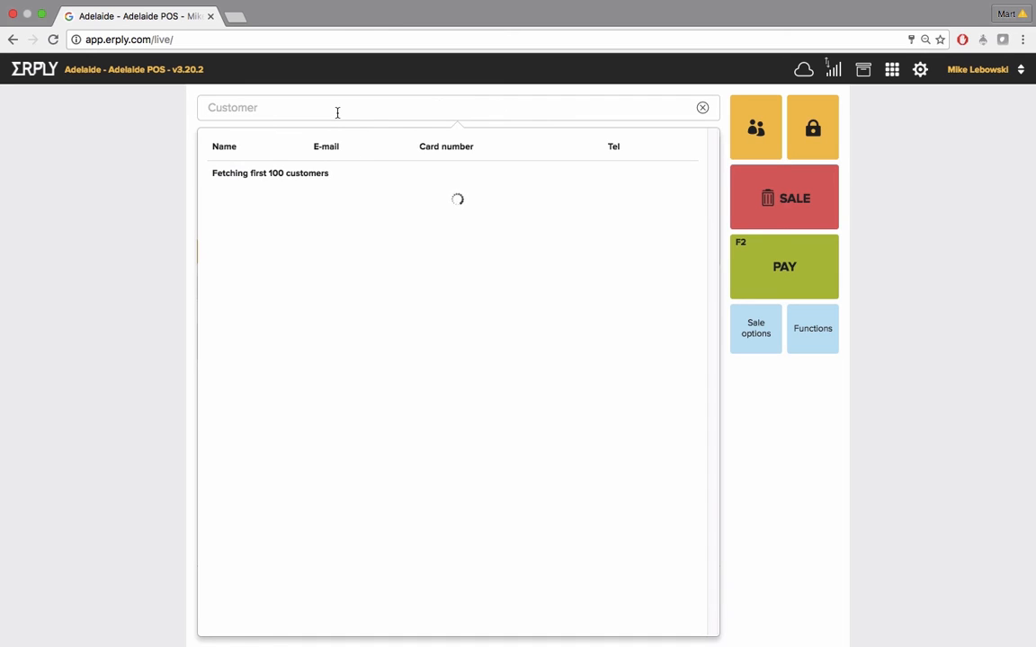
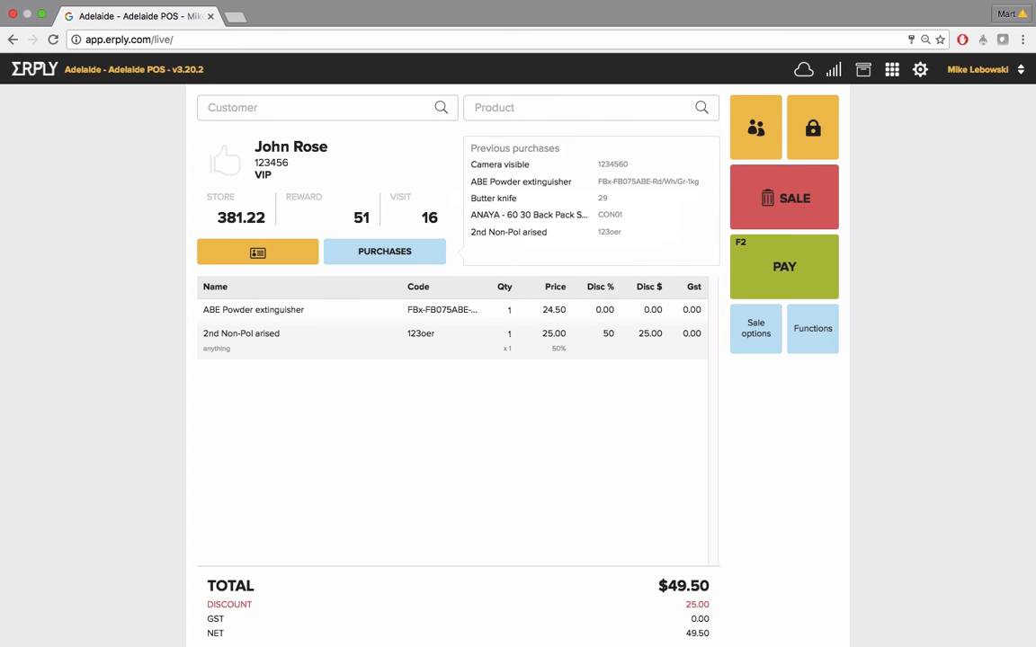
Start saving the sale as an order, add a $50 cash payment, and cancel the payment dialog
click(755, 333)
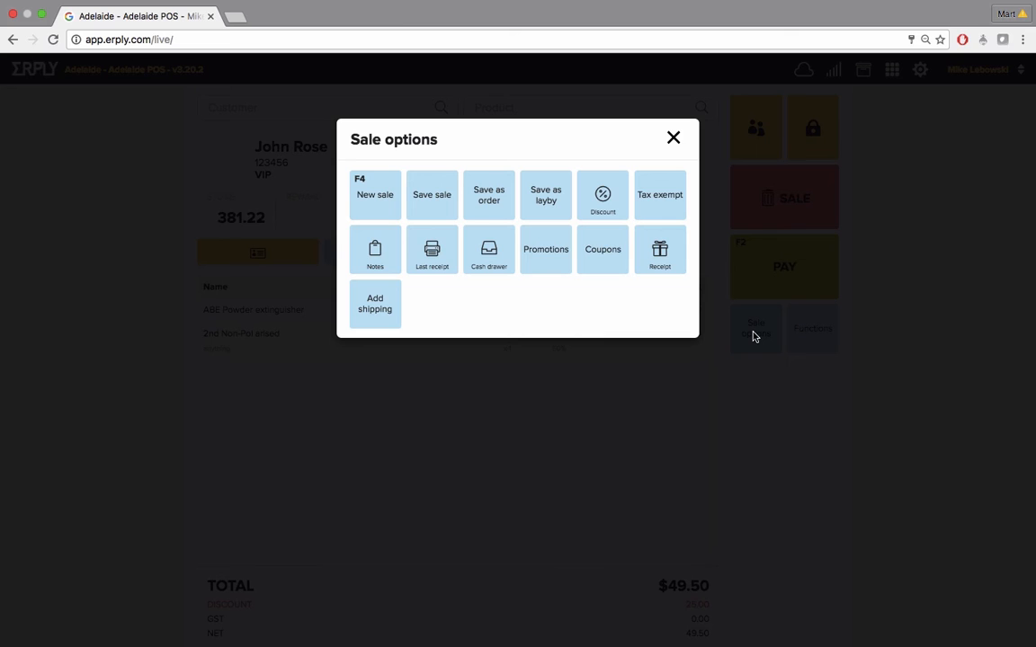
click(500, 207)
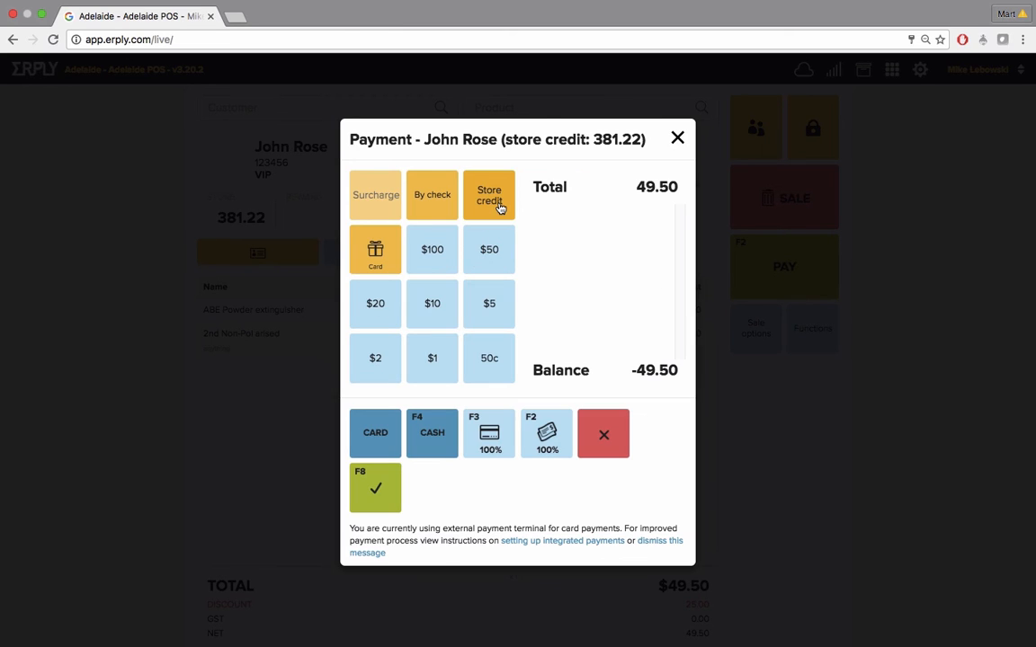
click(485, 257)
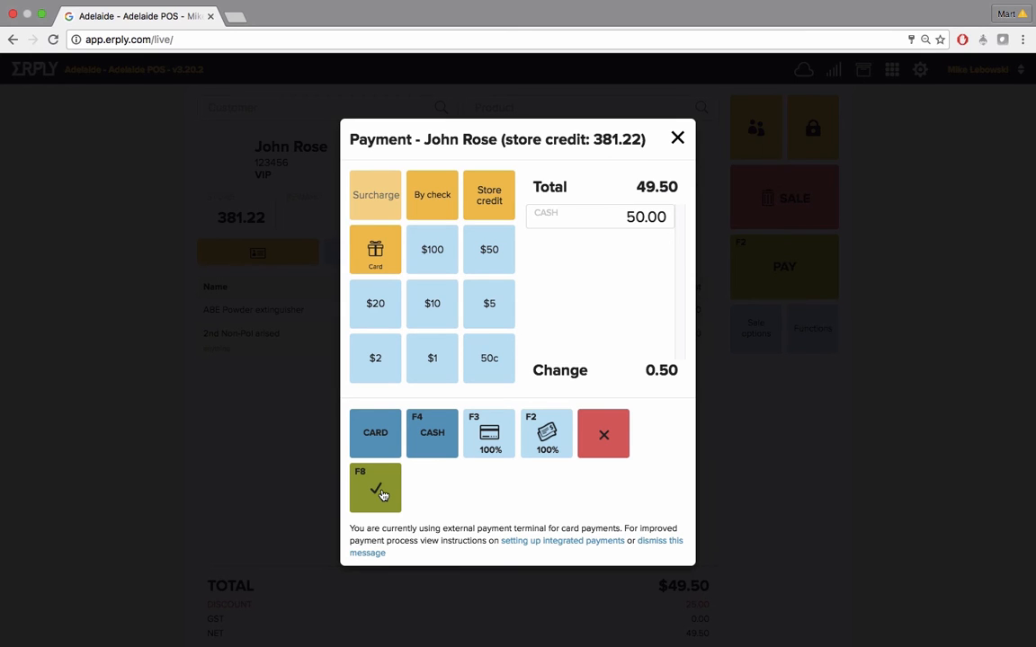
click(602, 441)
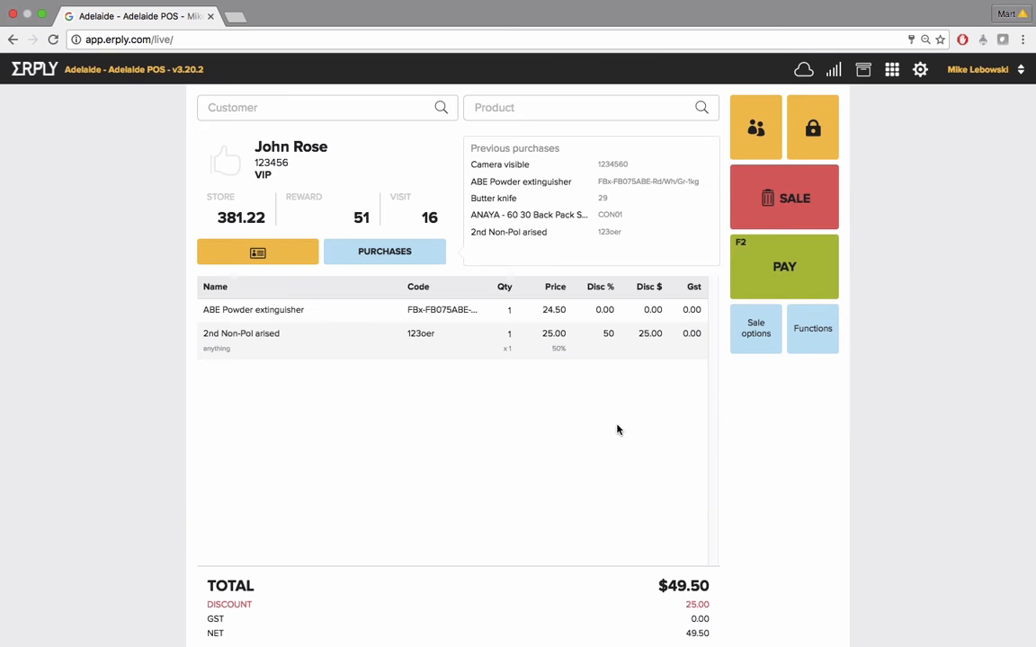
Take a $20 cash deposit on the order, confirm it, and cancel the receipt printing
click(786, 271)
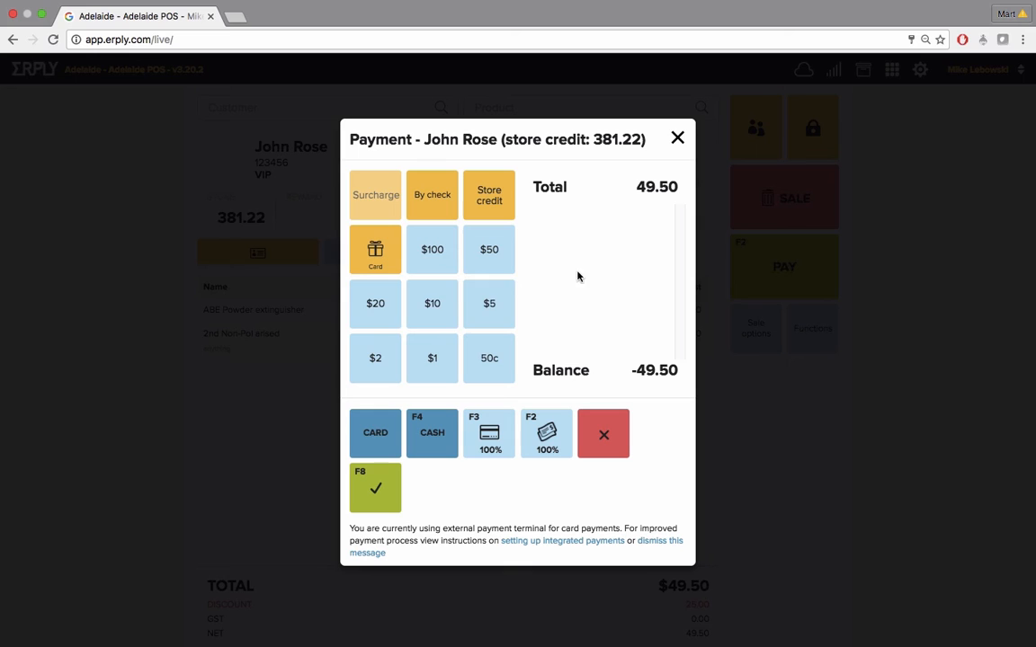
click(384, 303)
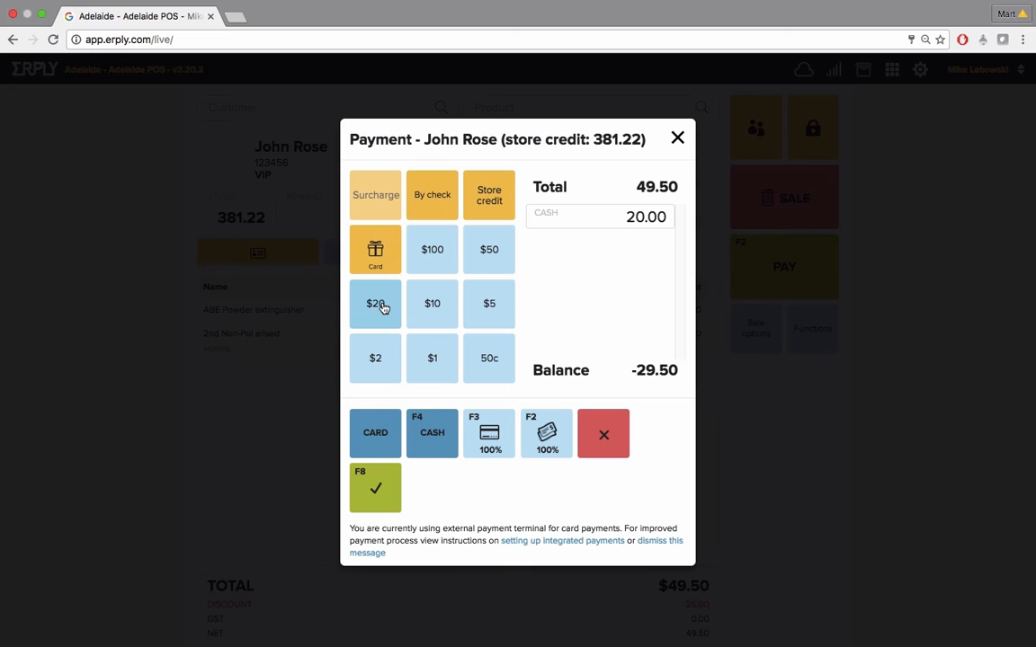
click(382, 486)
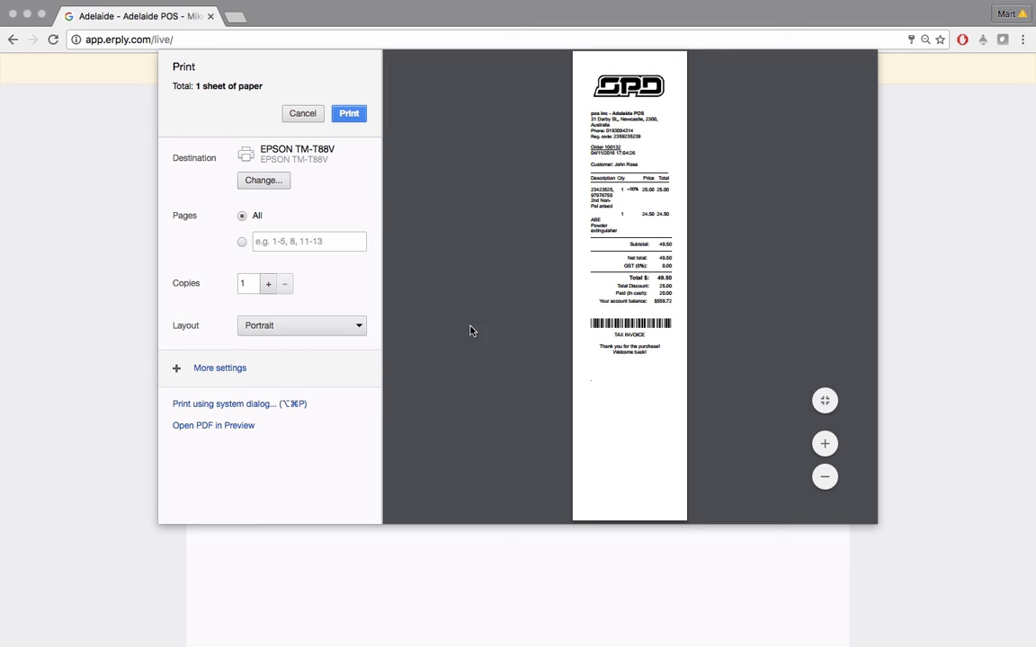
click(304, 115)
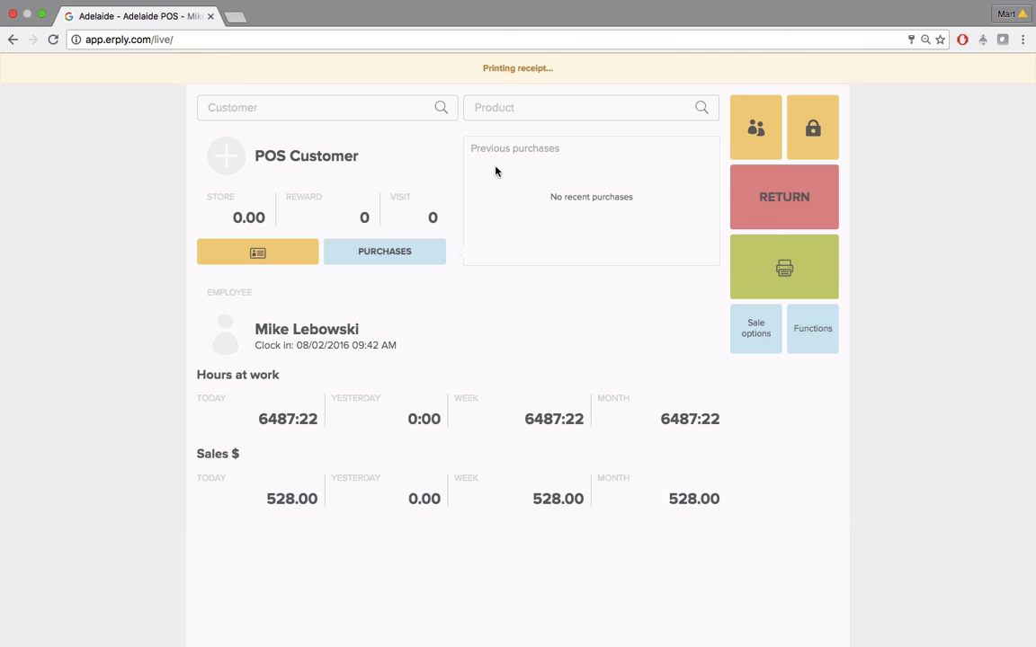
text(123456)
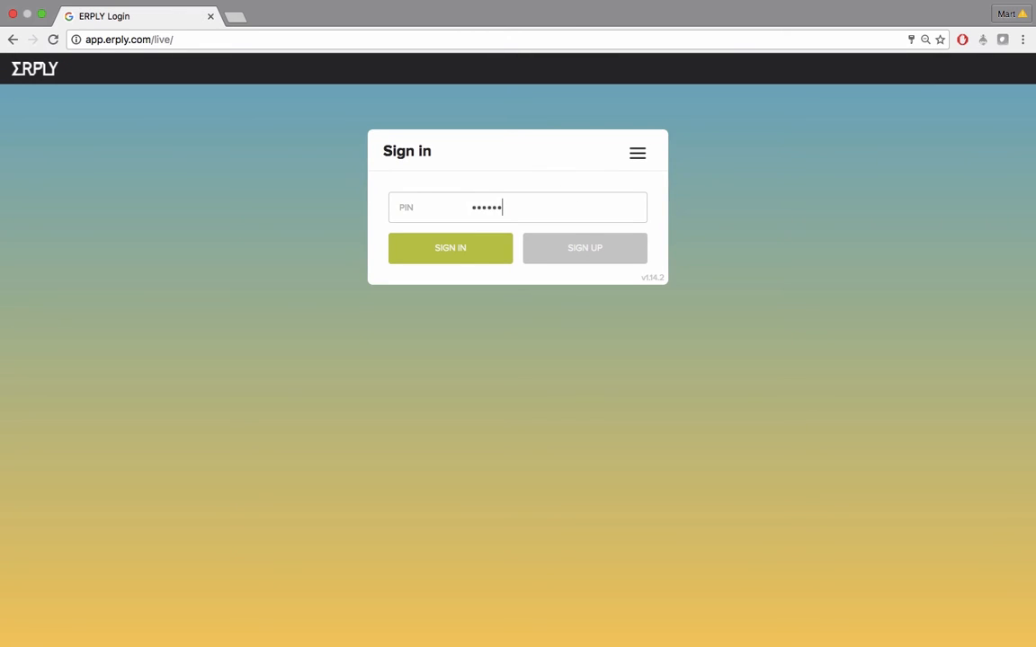
key(Return)
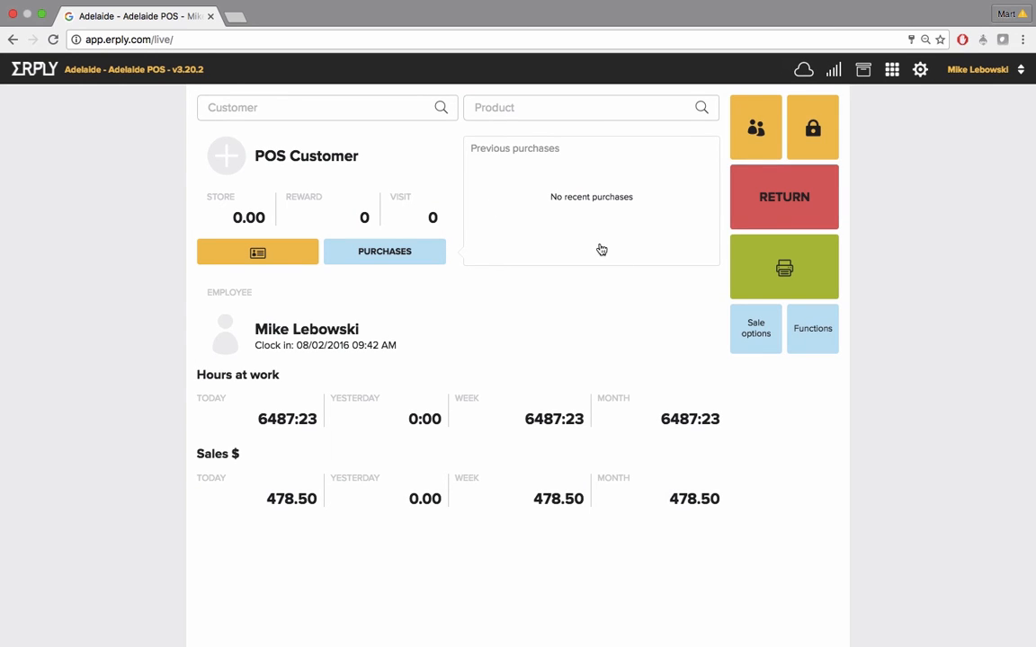
click(755, 334)
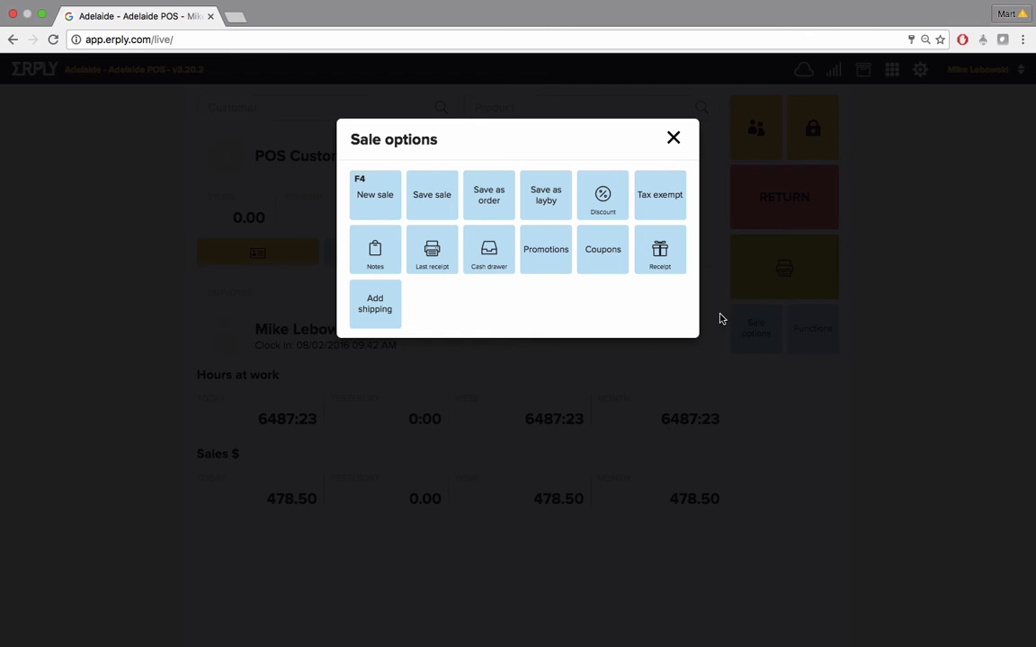
click(673, 137)
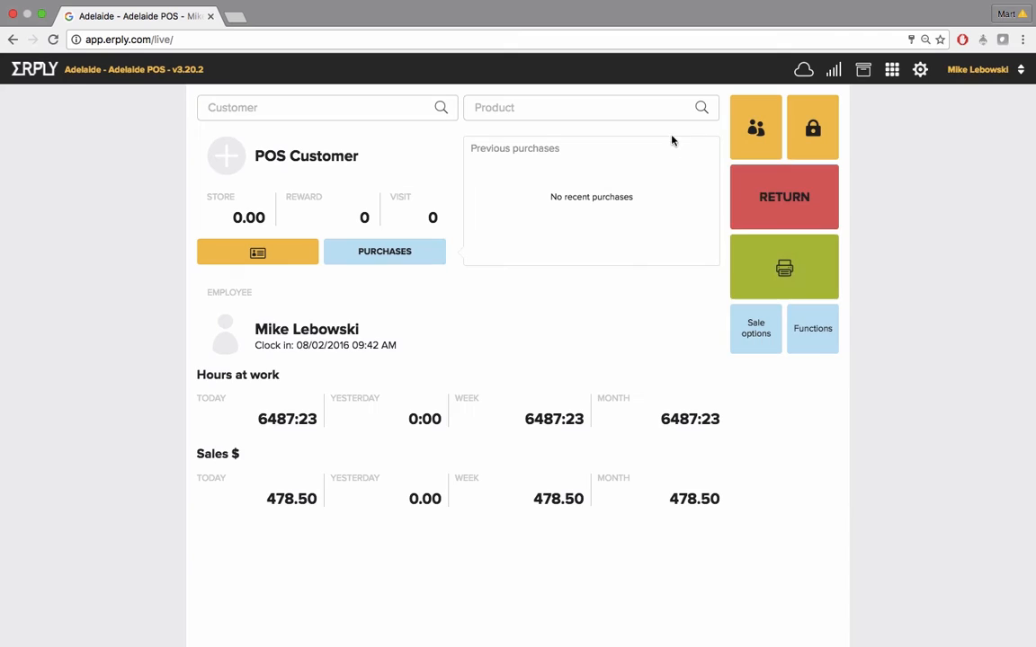
Open the pickup orders list, search for the customer's order by its number, and load it
click(811, 334)
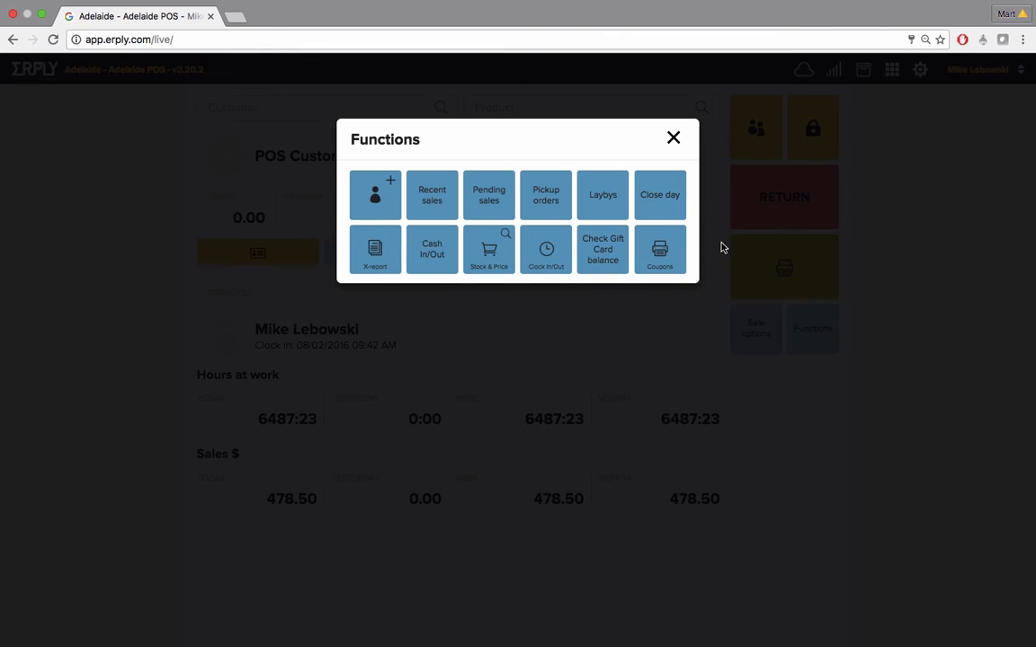
click(545, 195)
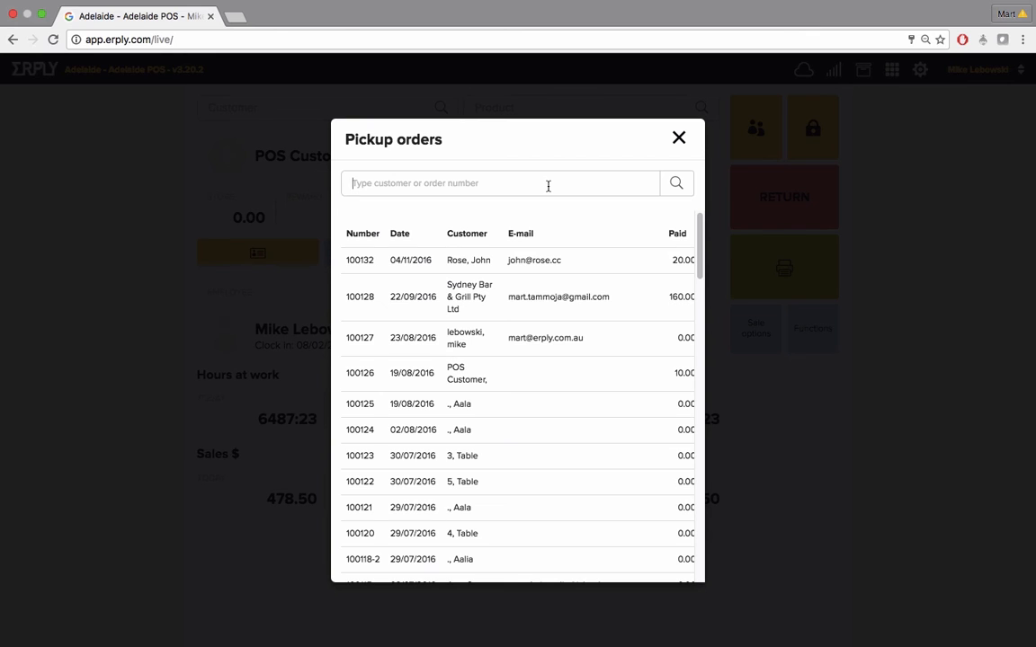
text(100132)
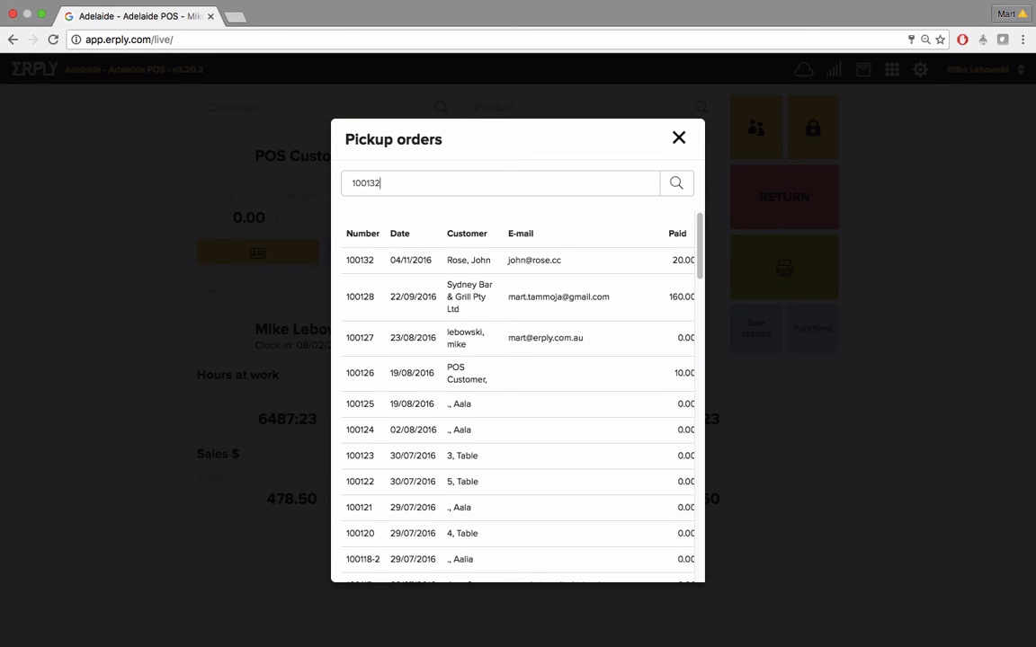
key(Return)
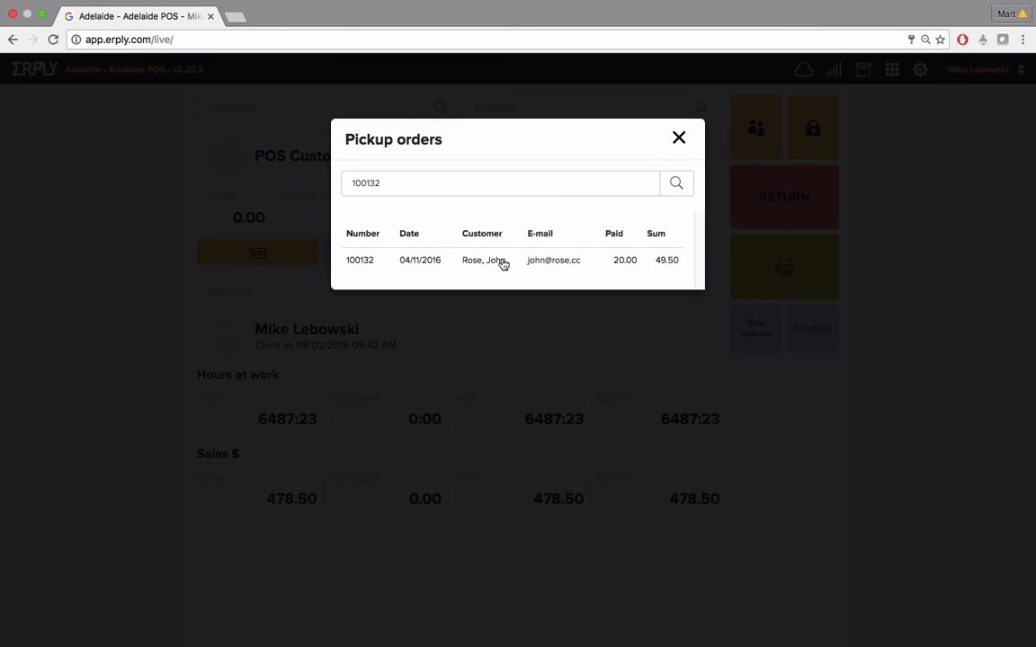
click(497, 261)
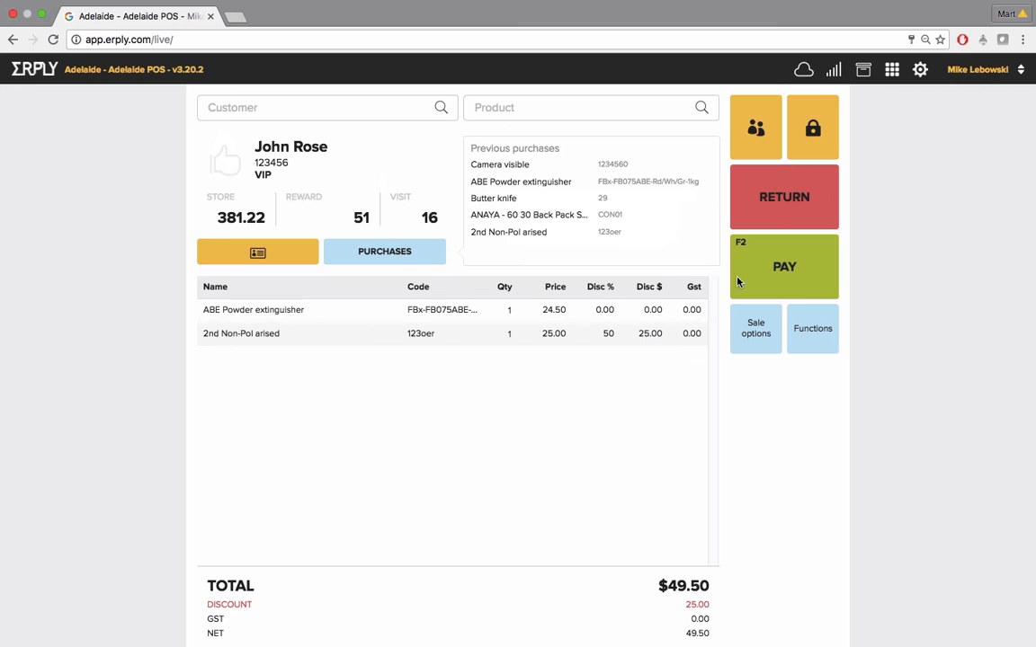
Pay the order's remaining balance fully in cash and confirm the payment
click(777, 267)
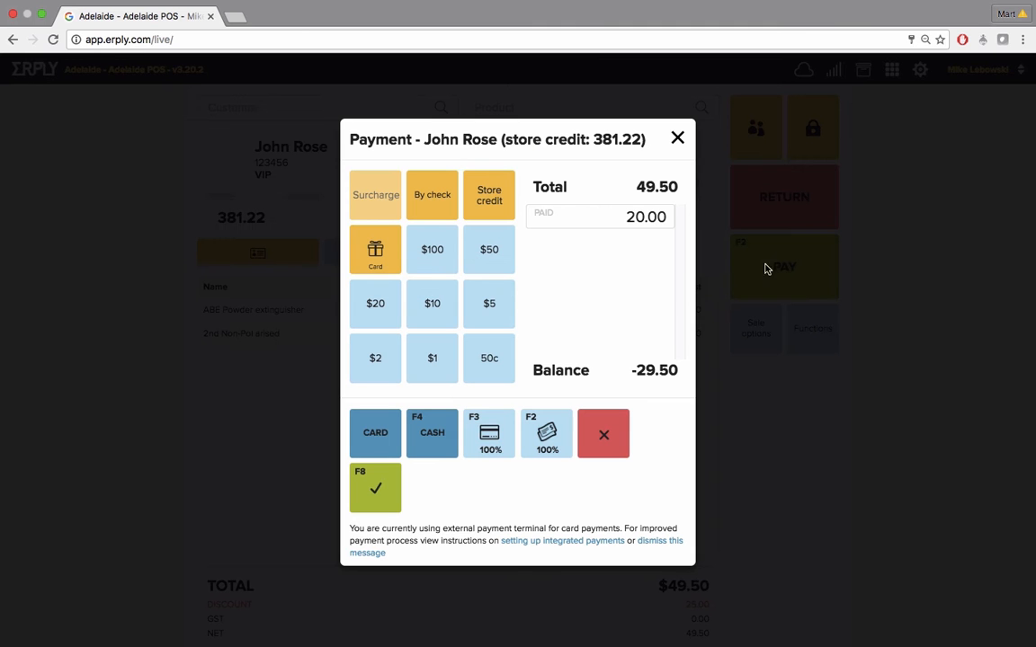
click(526, 435)
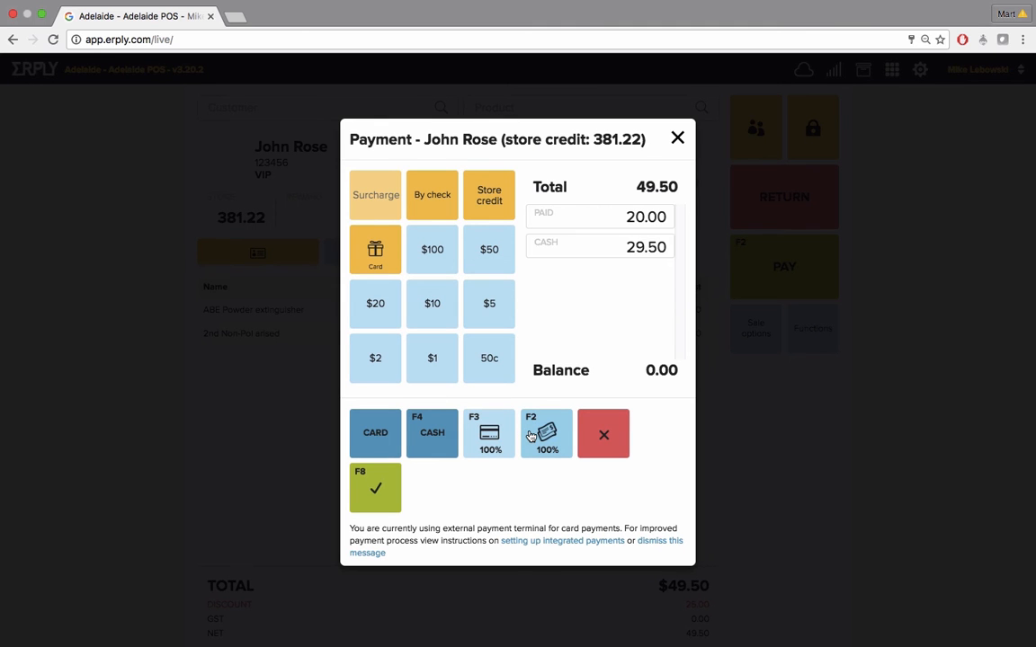
click(378, 479)
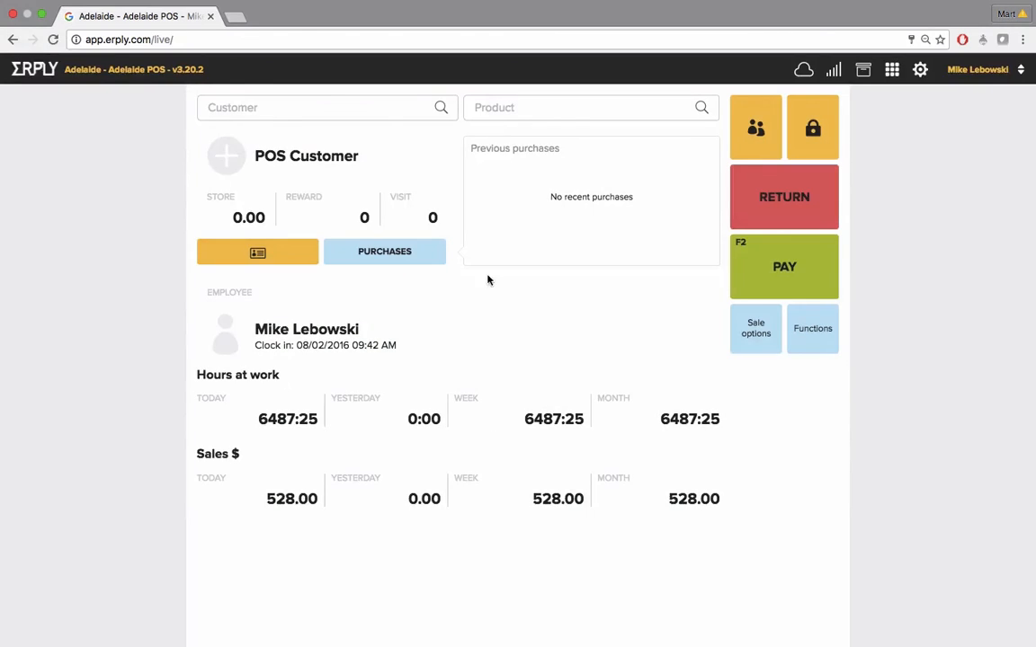
Add the Abus Arrifa Pannier ST-4550 and the ABE Powder extinguisher to a new sale
click(517, 108)
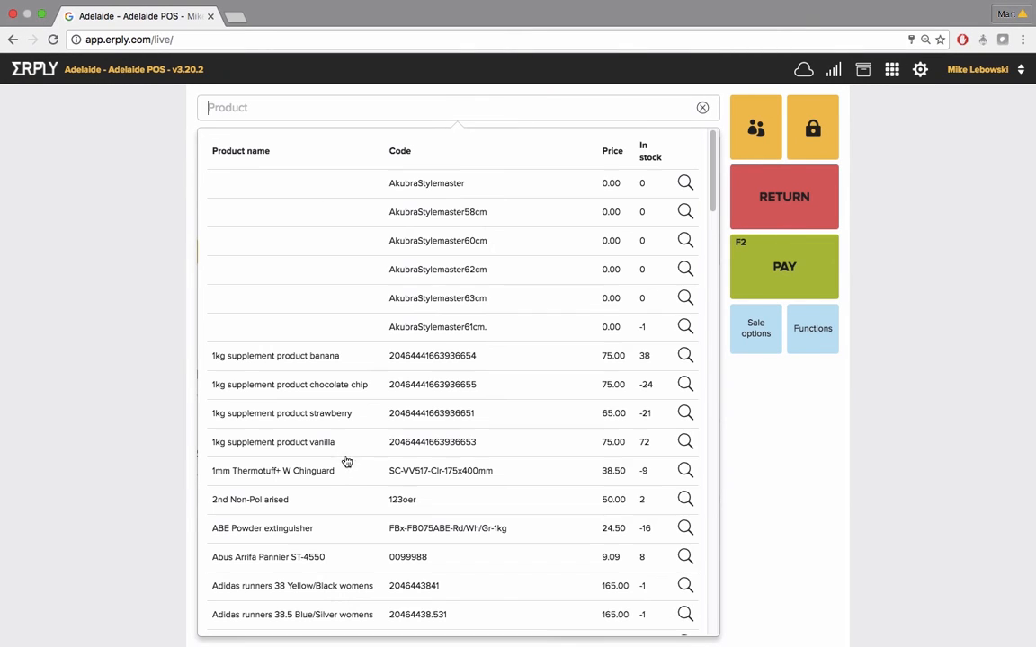
click(293, 558)
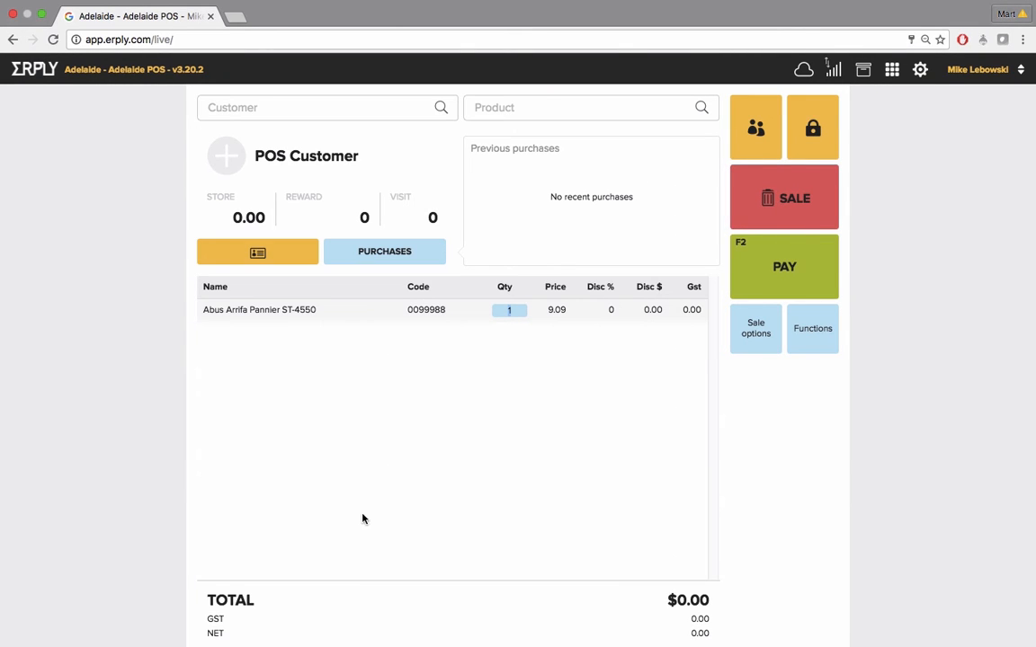
click(609, 105)
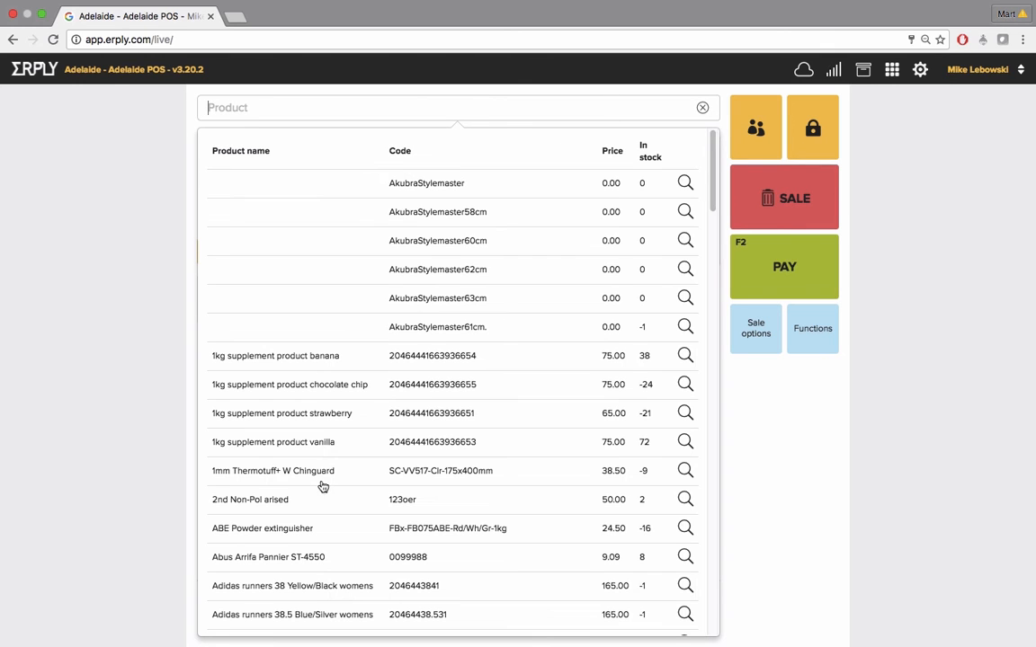
click(299, 529)
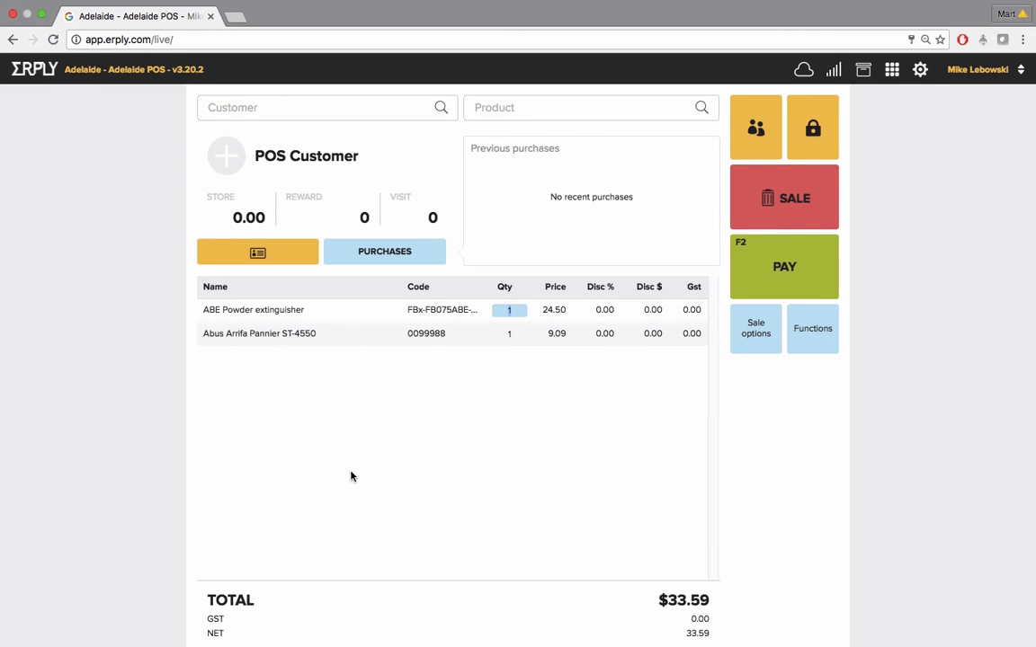
Assign the customer to the sale by searching for their name
click(383, 105)
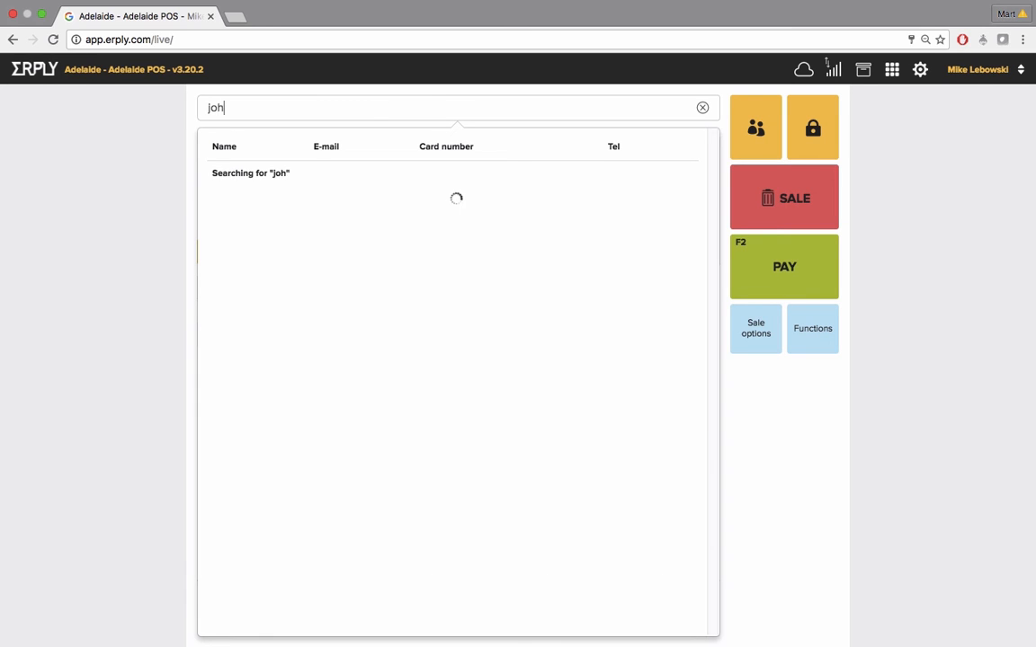
key(Return)
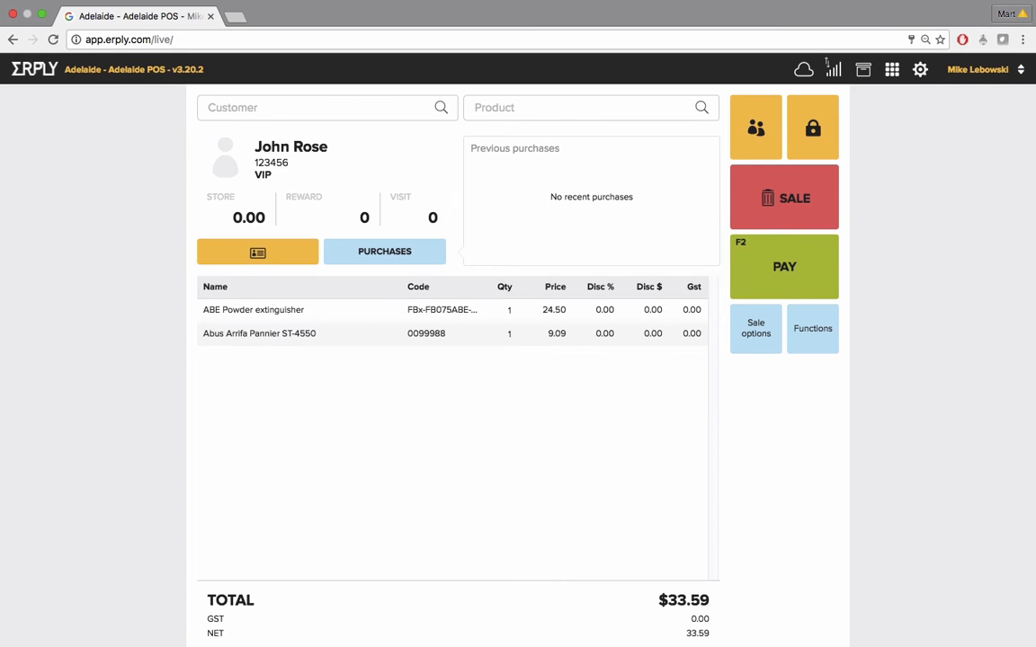
Start saving the sale as a layby with a 20 % prepayment and an advance payment of 7
click(751, 332)
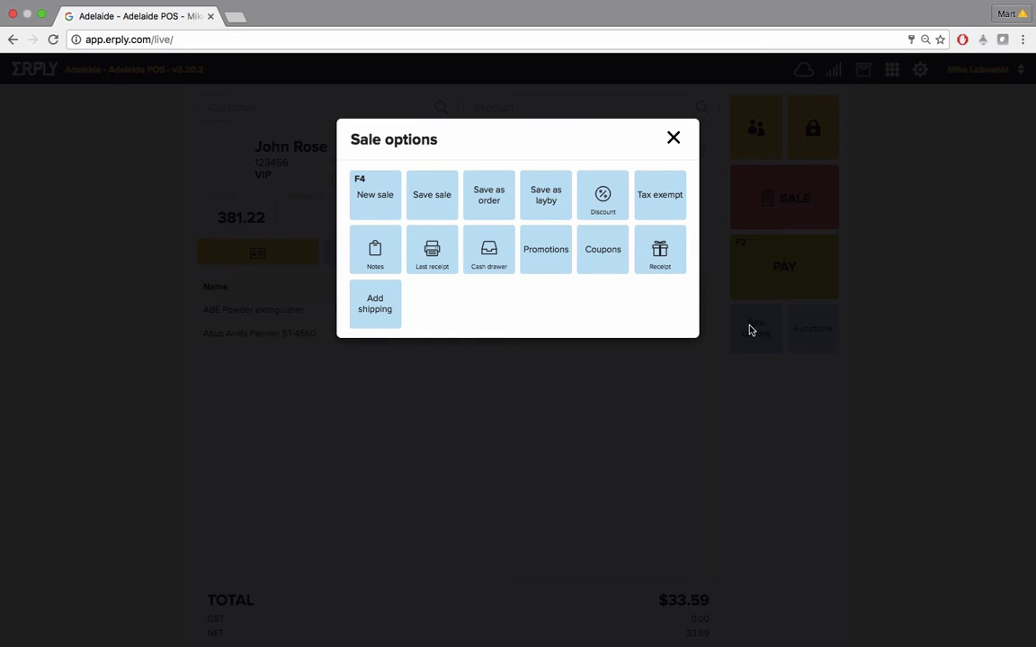
click(542, 205)
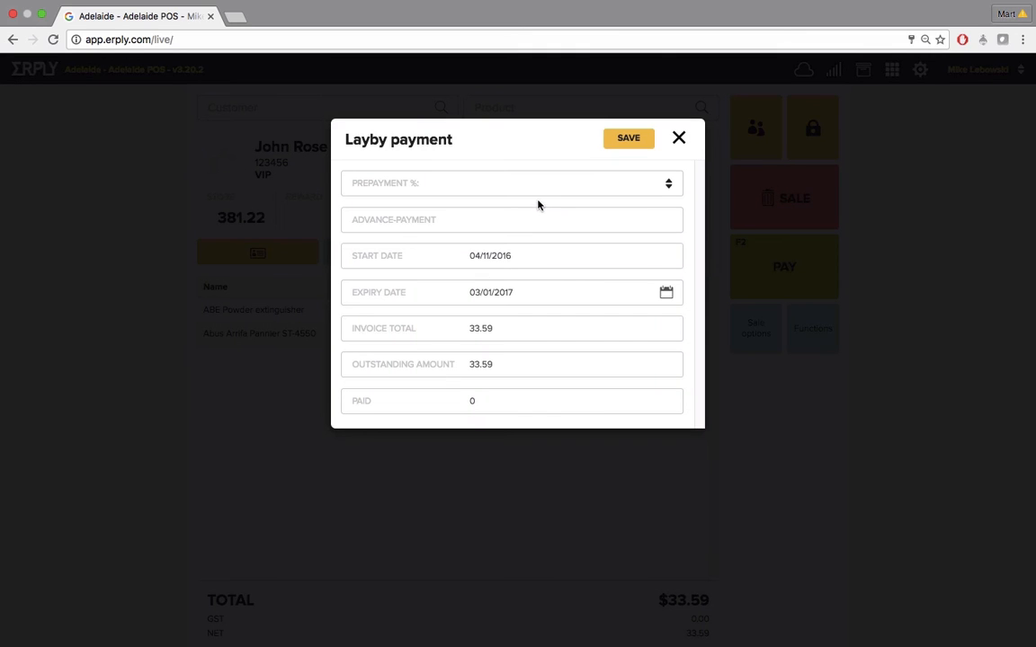
click(538, 188)
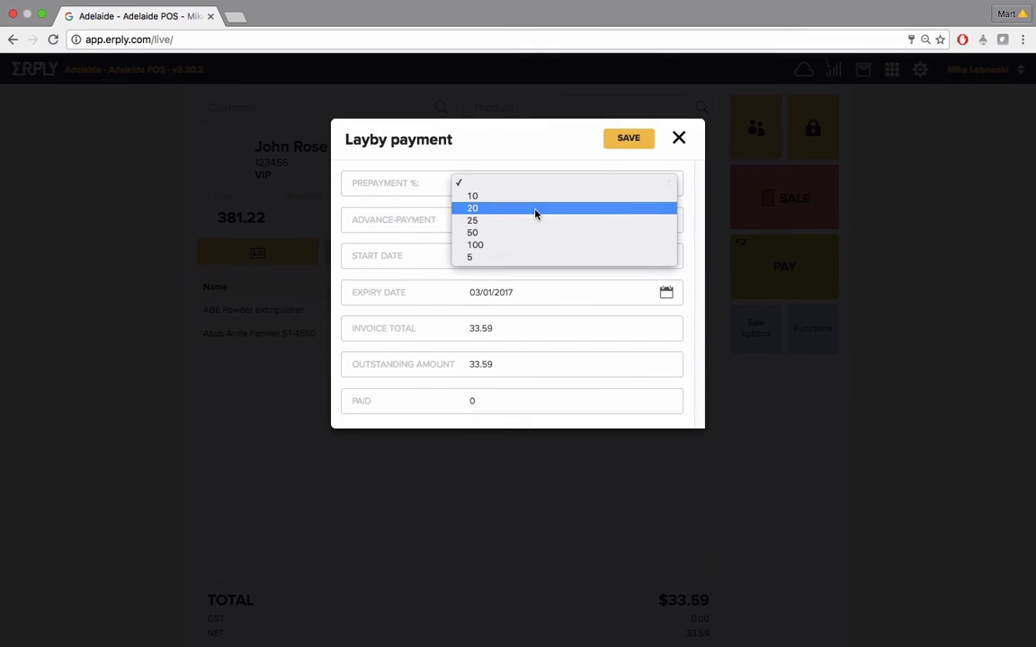
click(534, 212)
drag(515, 219, 447, 222)
click(493, 219)
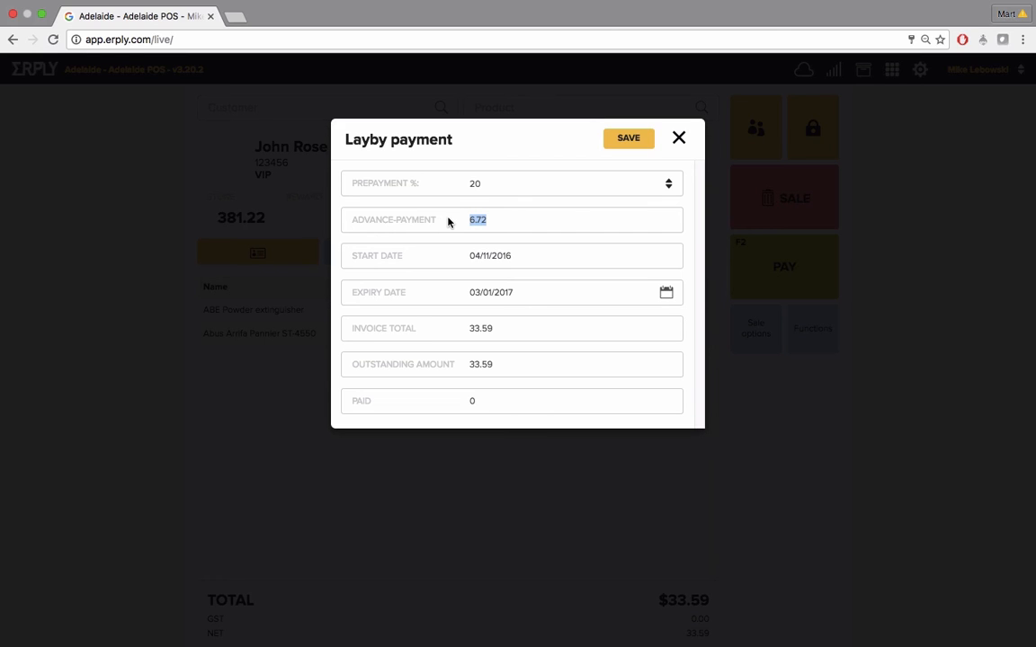
text(7)
Set the layby's expiry date to 20/01/2017 and save the layby
click(666, 293)
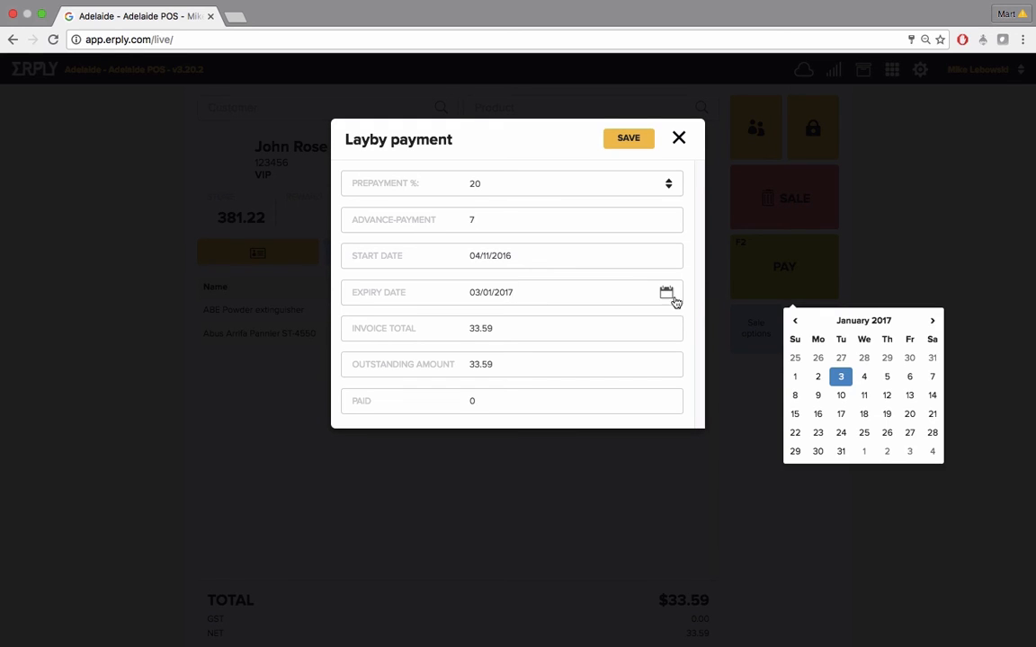
click(910, 416)
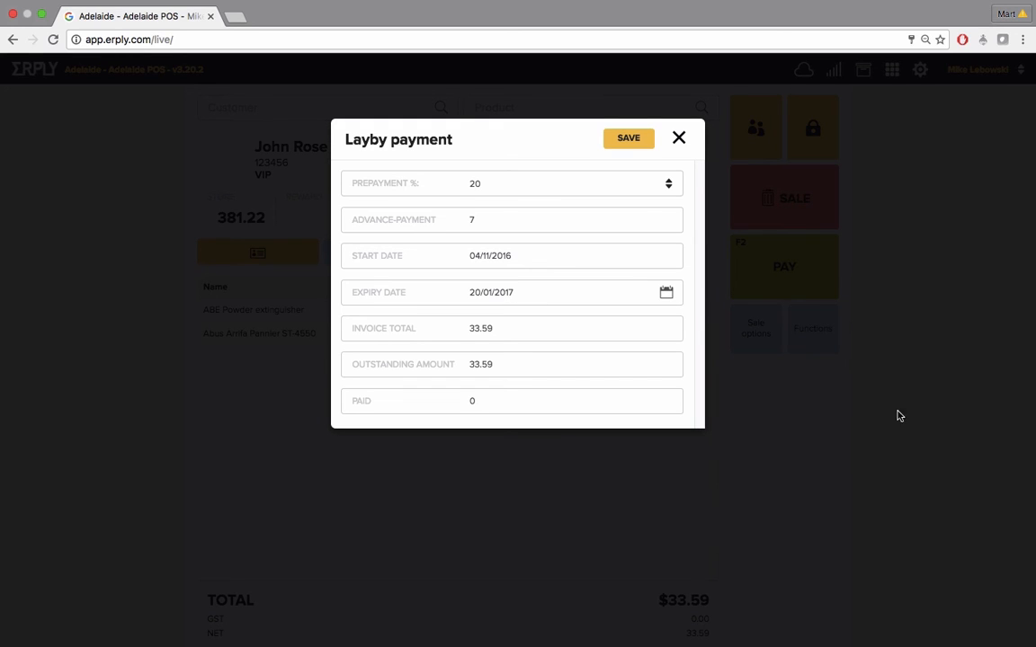
click(641, 141)
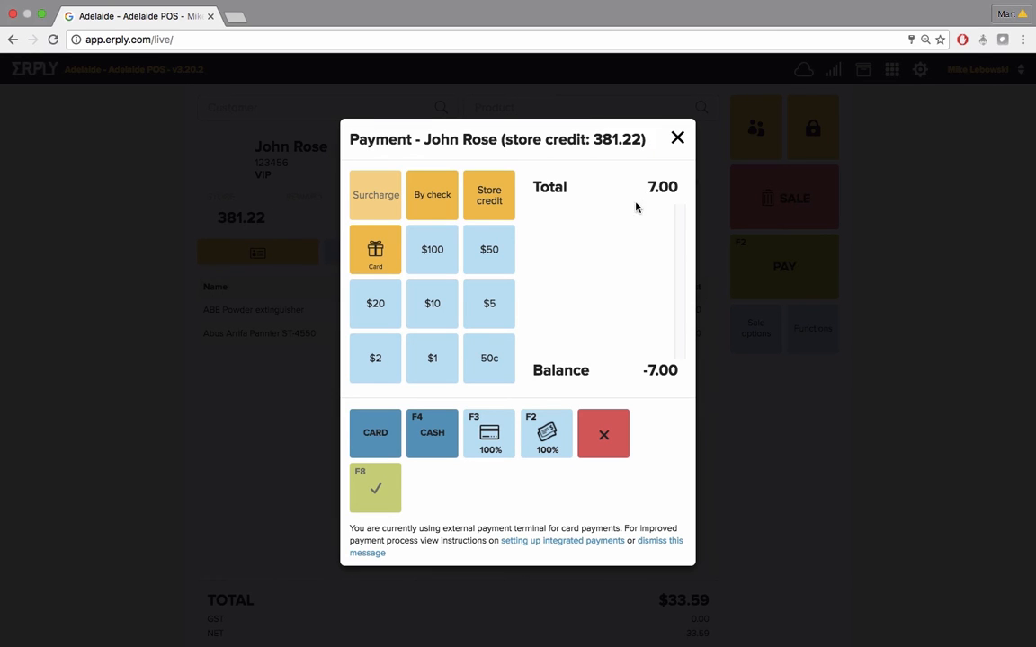
Pay the layby advance fully in cash, confirm the payment, and cancel the receipt printing
click(547, 436)
click(377, 488)
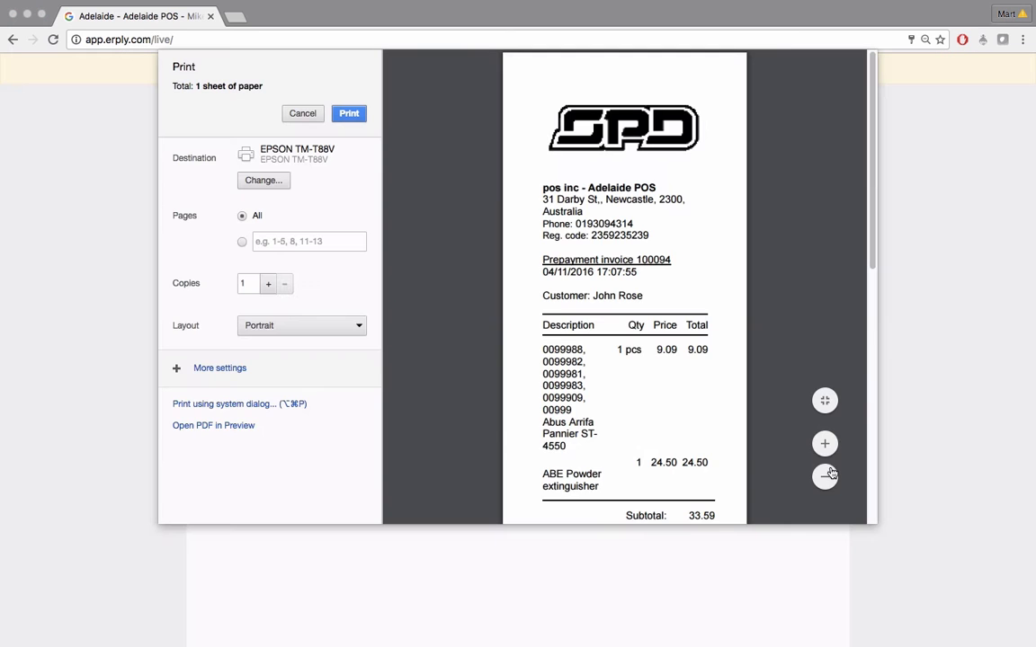
scroll(746, 431, down, 5)
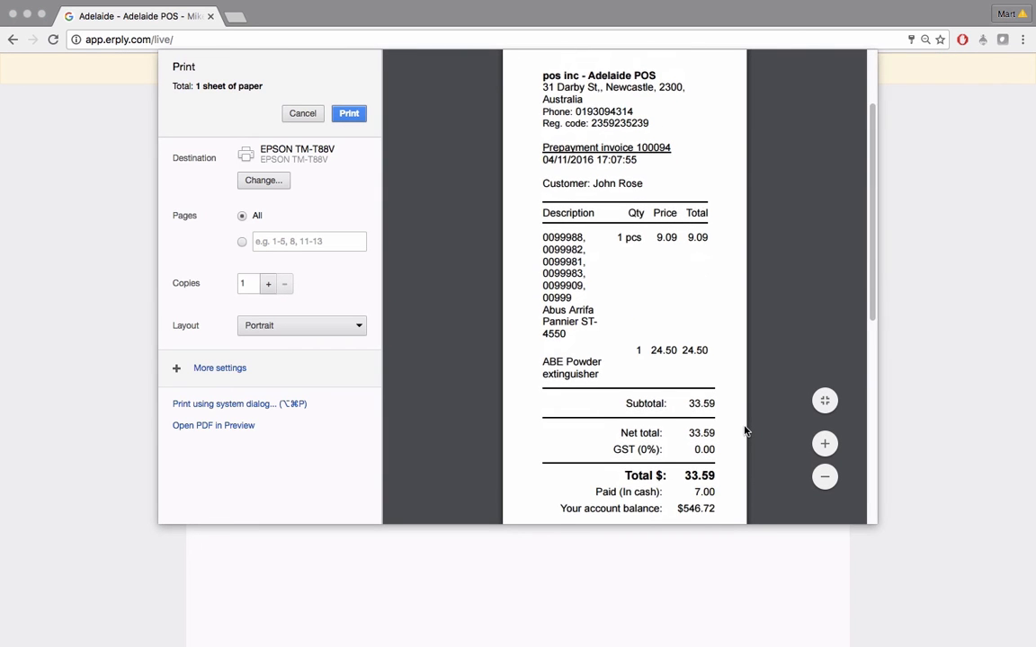
scroll(746, 431, down, 2)
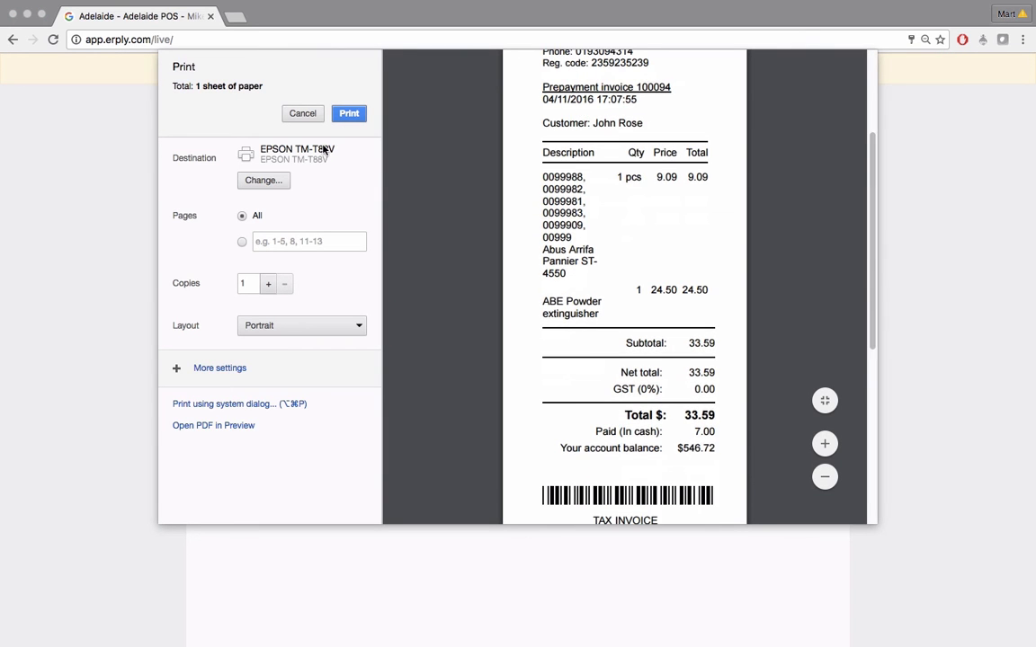
click(300, 118)
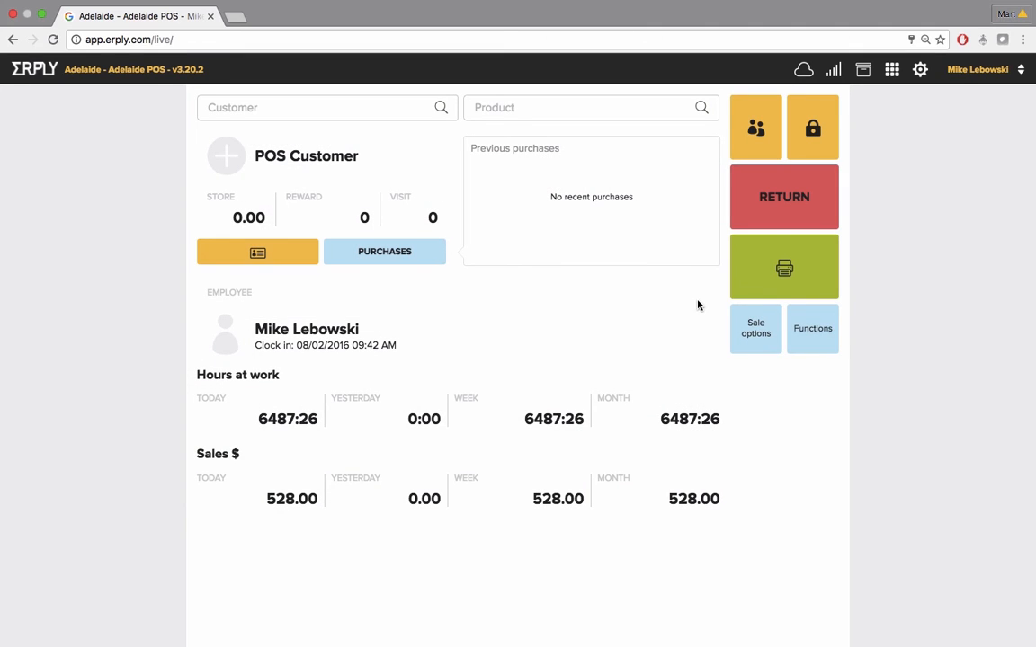
Open the laybys list, search for the customer's layby by surname, and load it
click(822, 329)
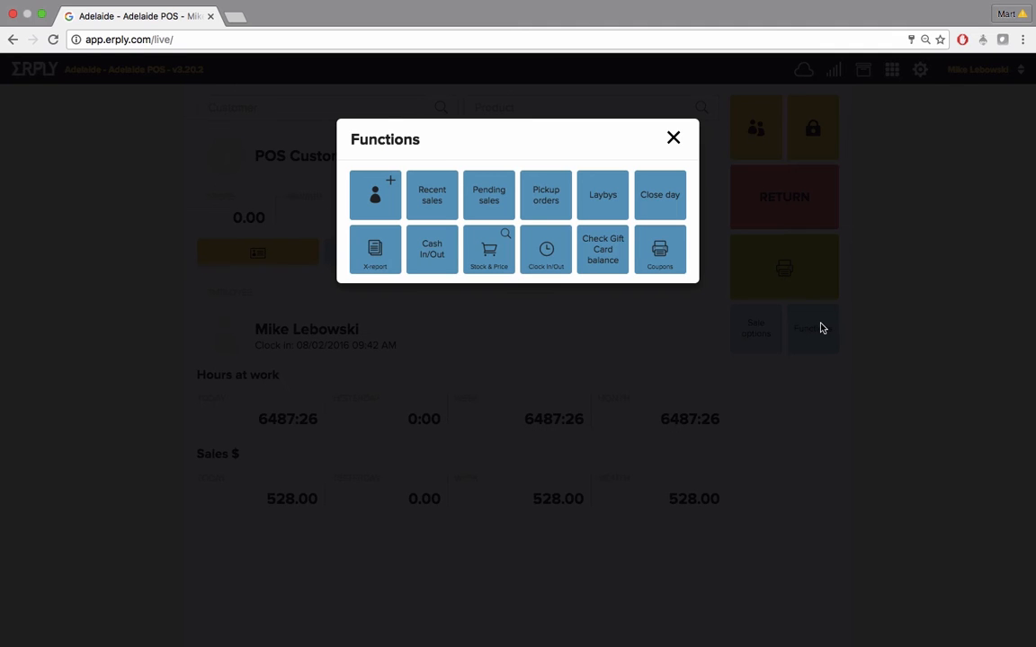
click(603, 197)
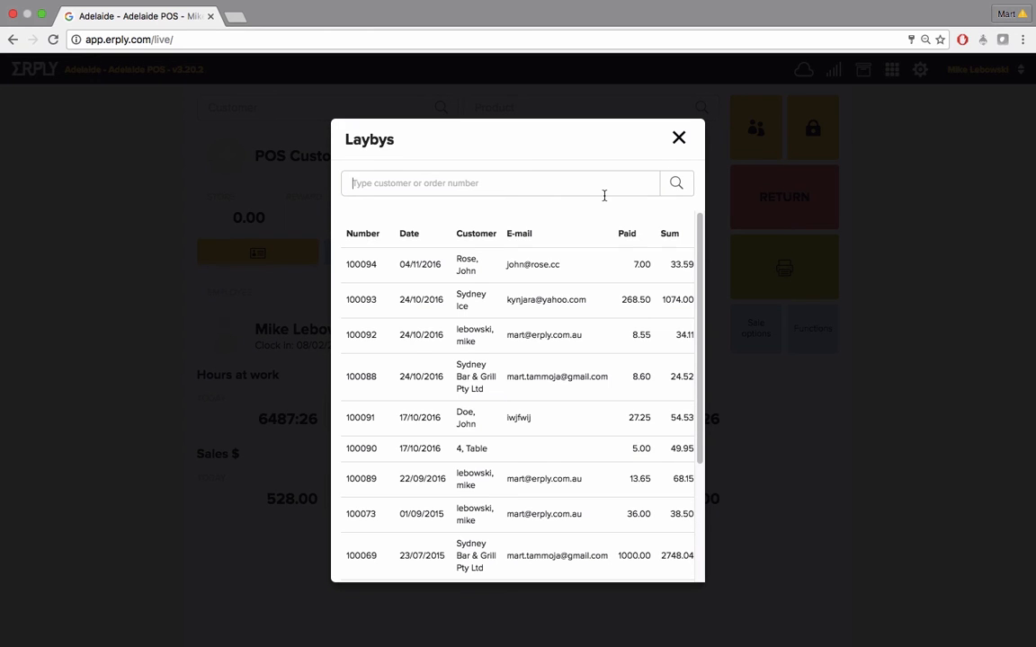
text(ro)
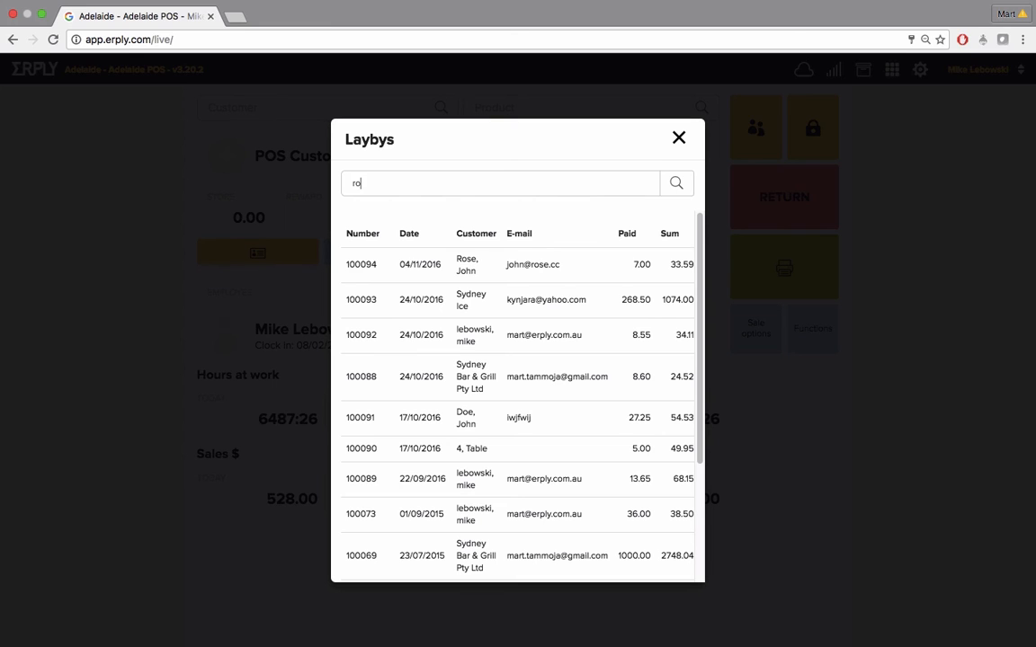
text(se)
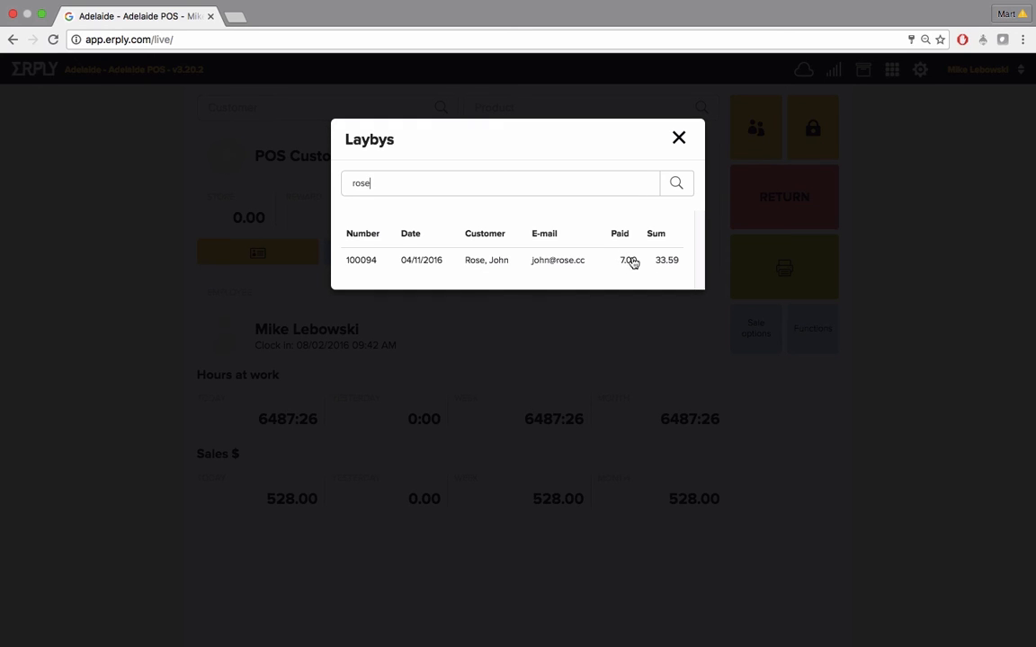
click(570, 268)
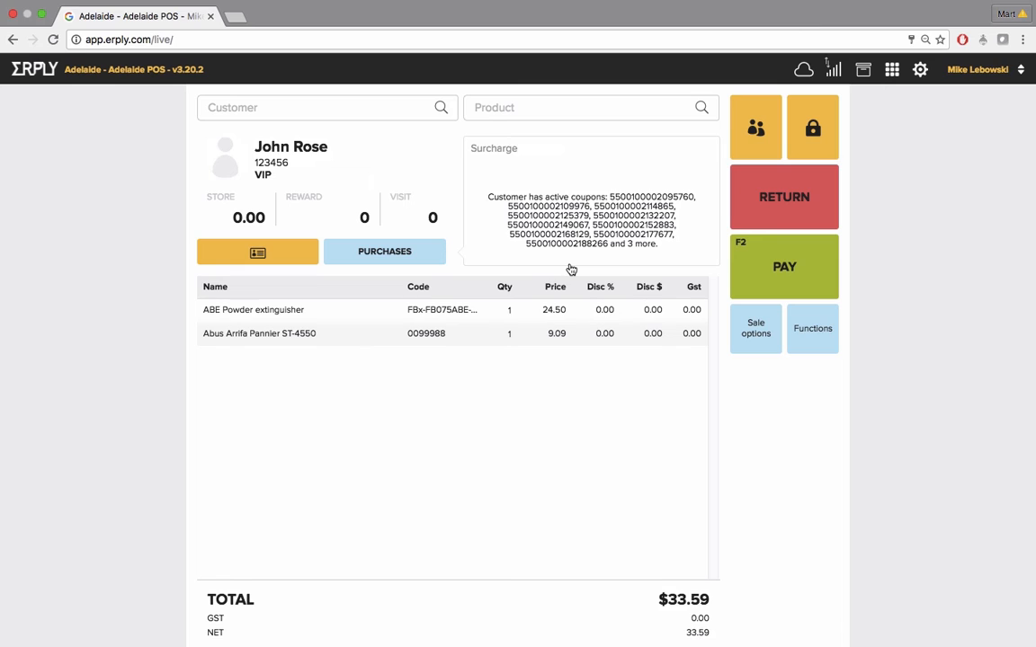
Save the loaded sale as a layby again with an advance payment of 15
click(751, 334)
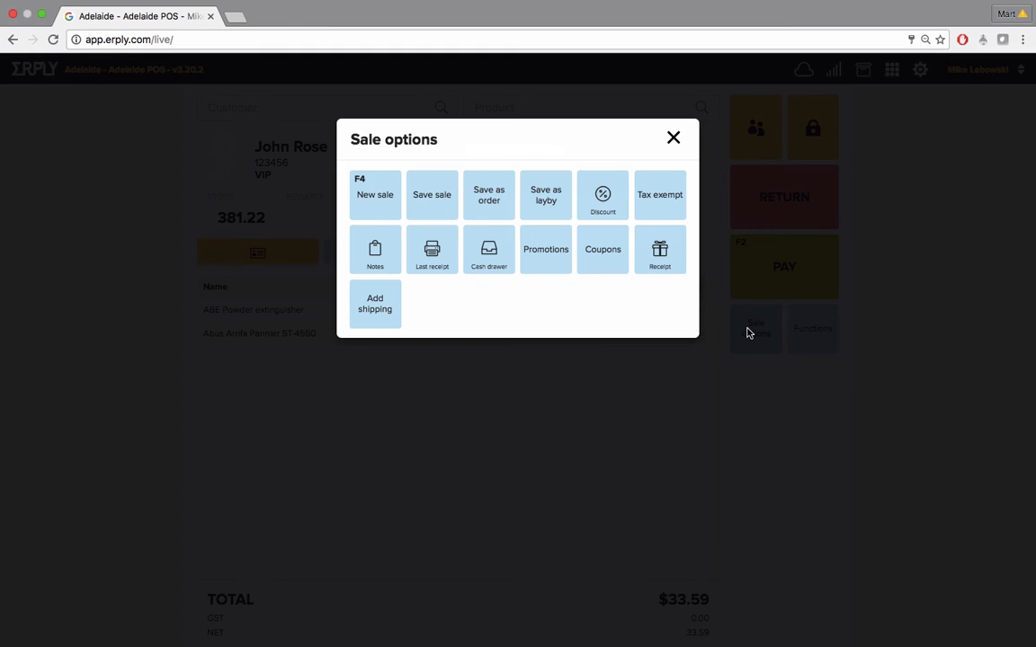
click(552, 208)
click(545, 220)
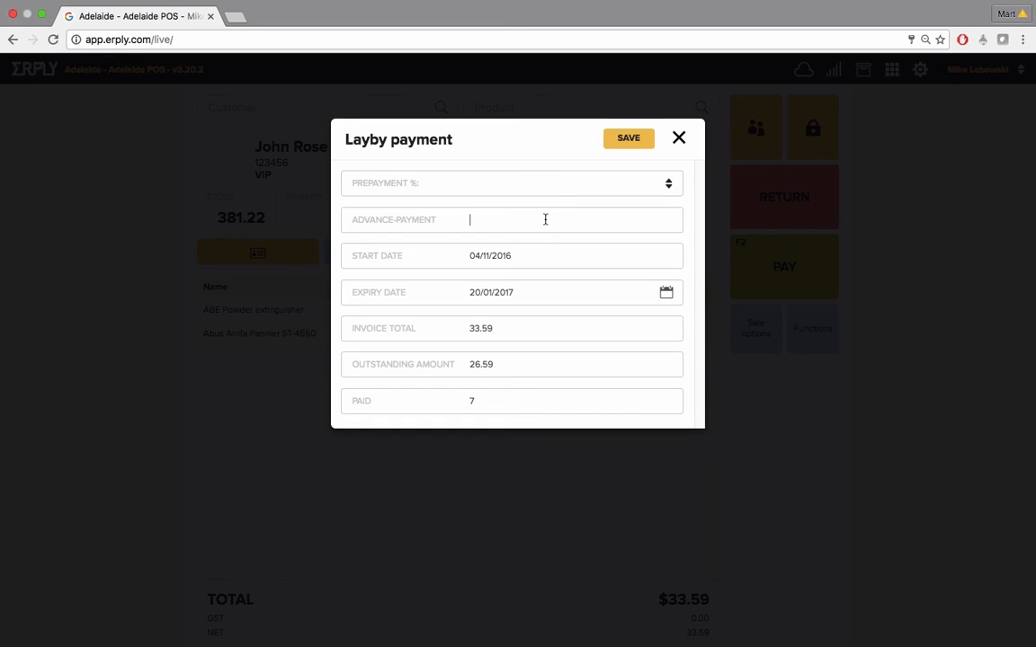
text(15)
click(629, 139)
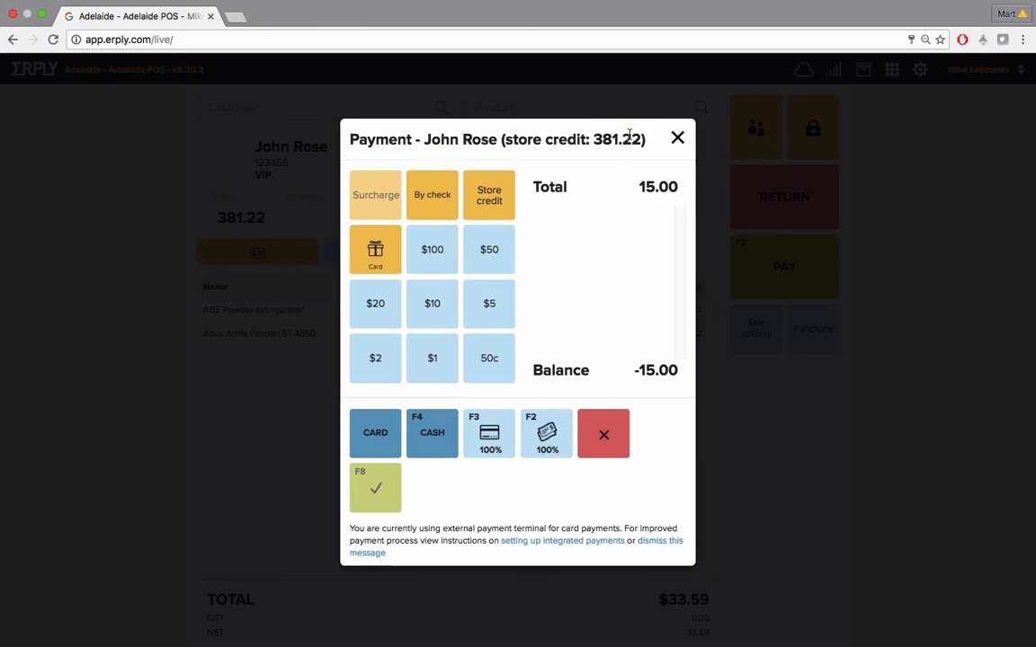
Pay the 15 instalment fully in cash, confirm it, and dismiss the receipt printing
click(545, 441)
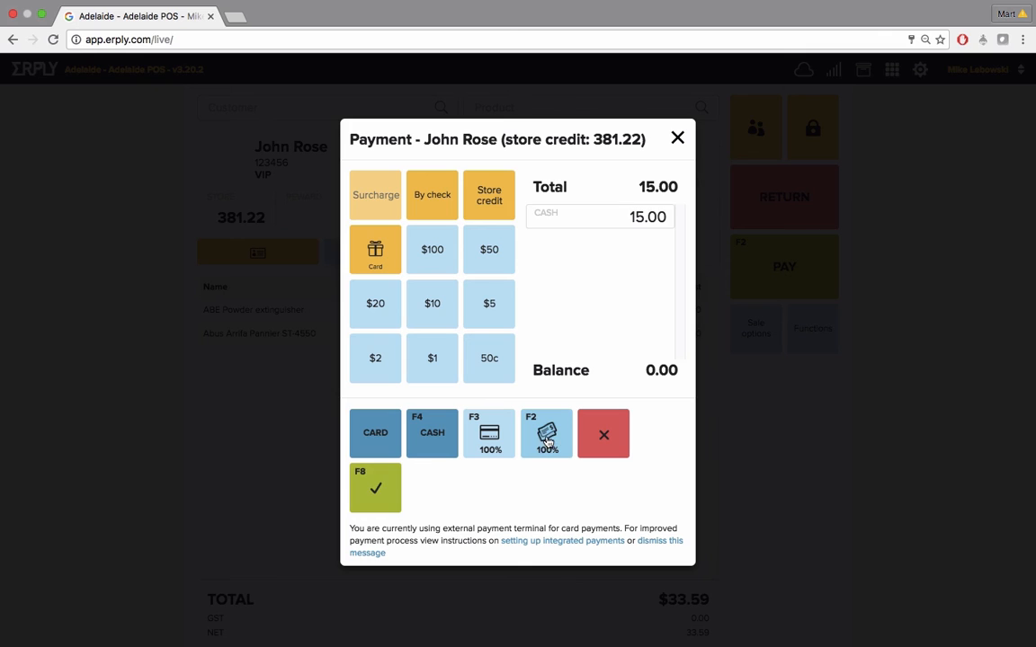
click(377, 493)
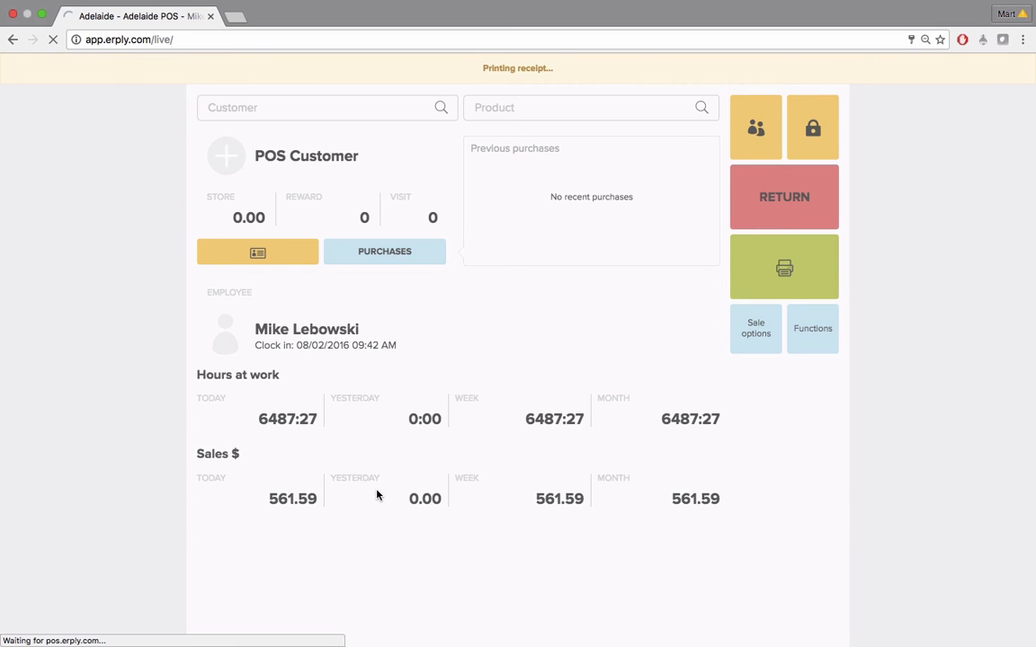
key(Escape)
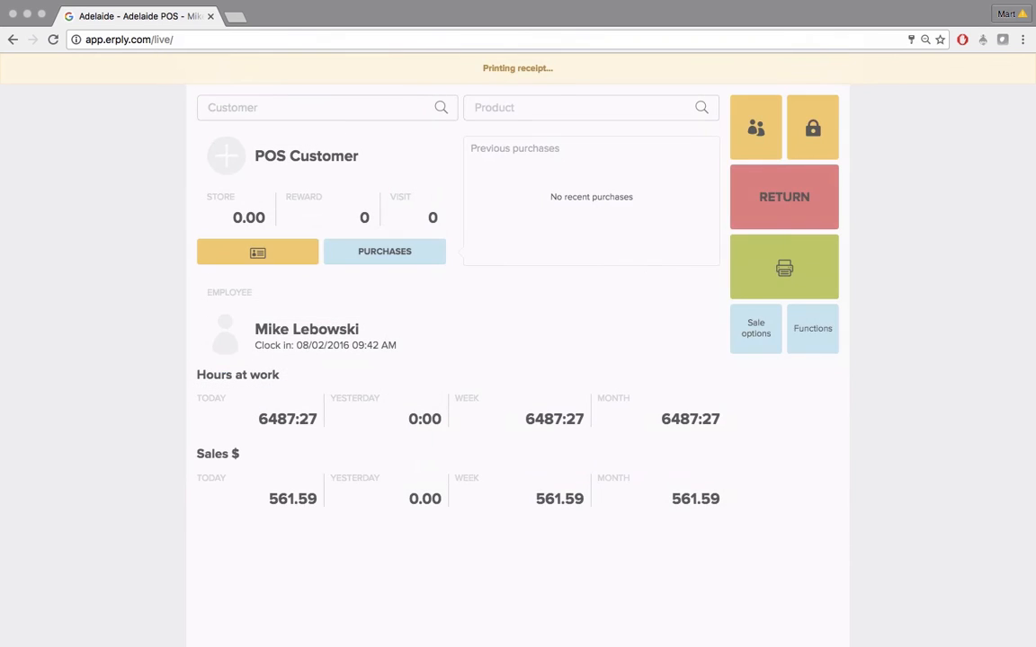
Open the laybys list and load the customer's layby 100094
click(812, 329)
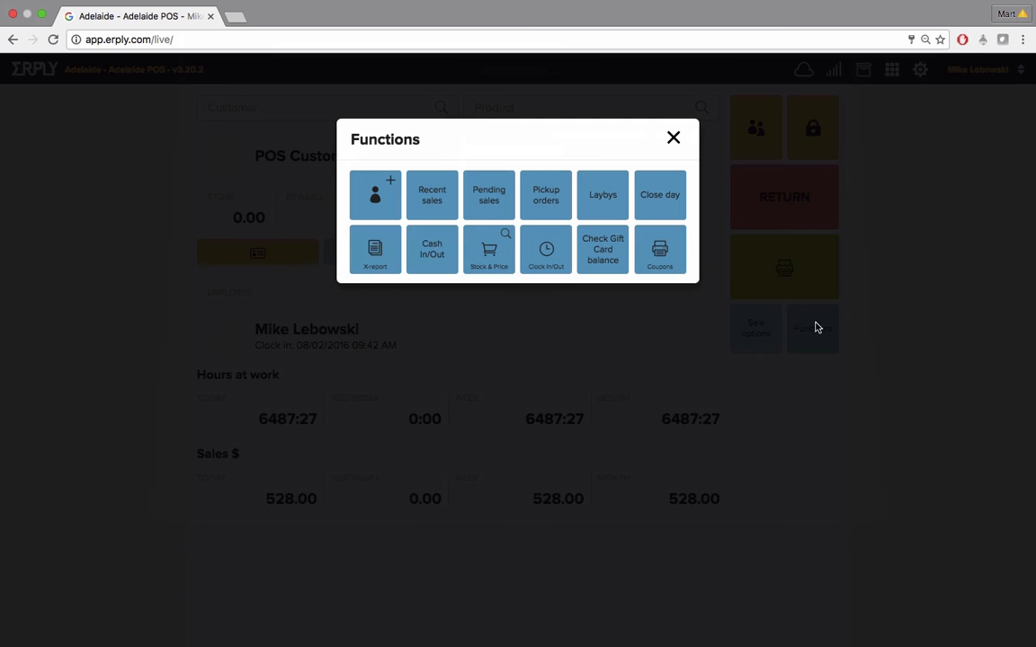
click(615, 210)
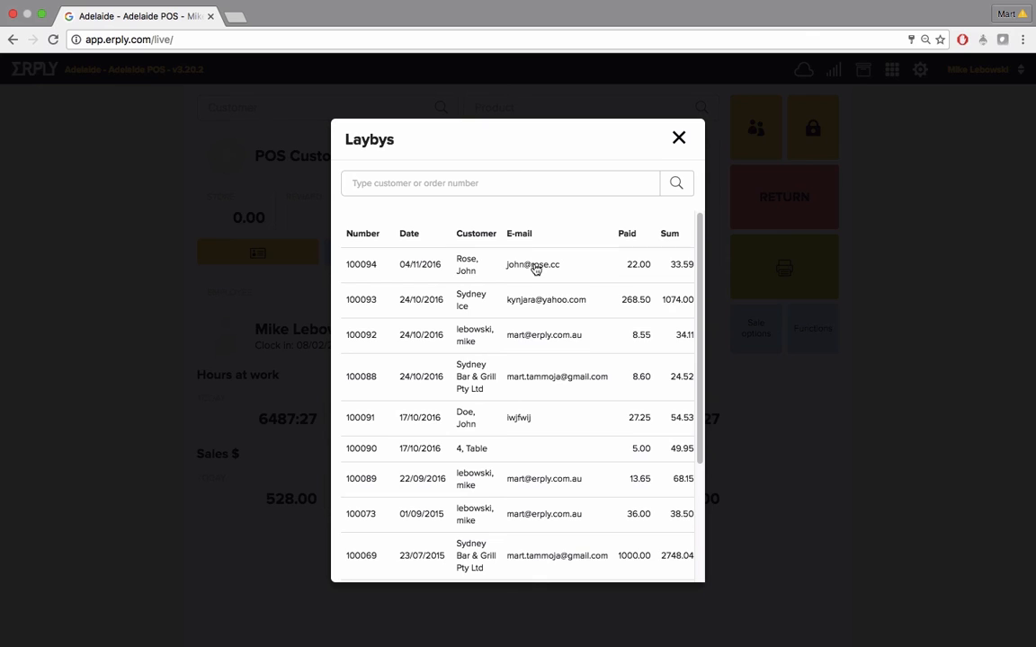
click(536, 269)
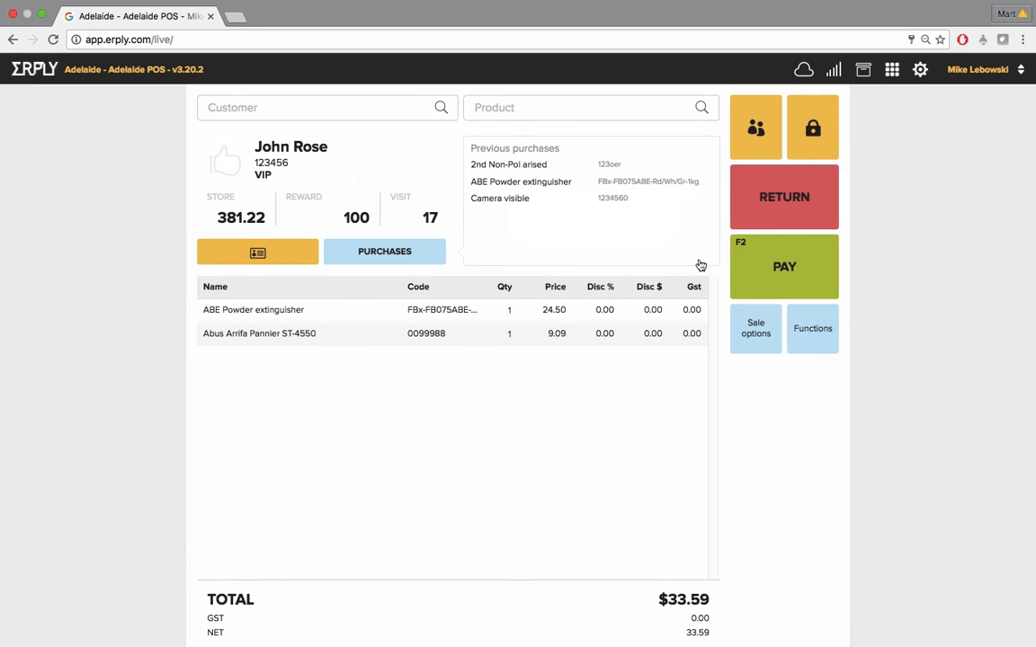
Pay the layby's remaining balance fully in cash and confirm the payment
click(745, 268)
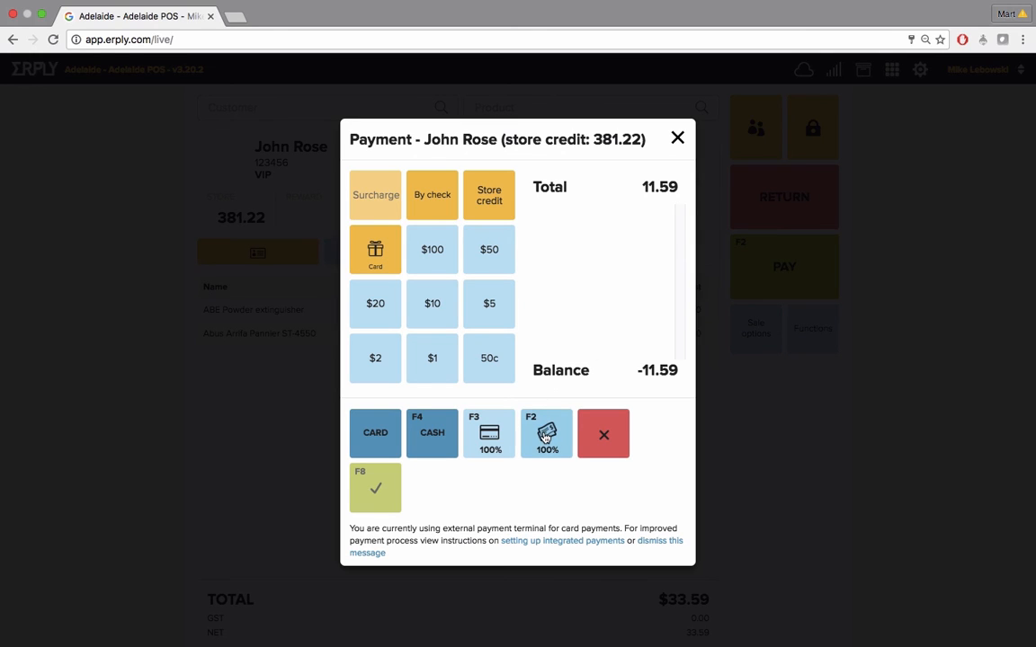
click(547, 438)
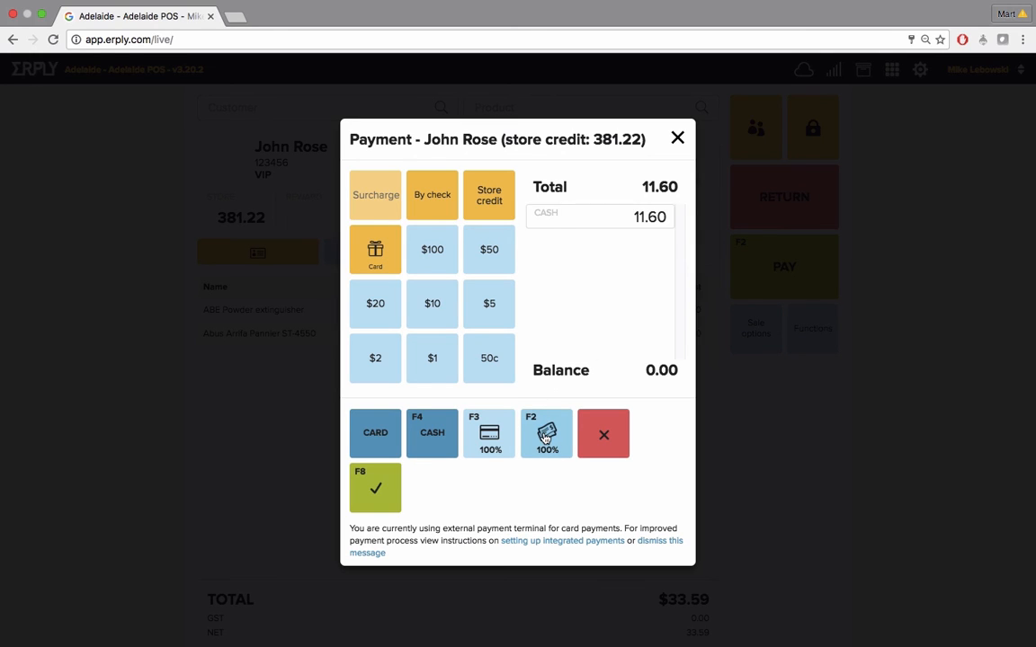
click(376, 490)
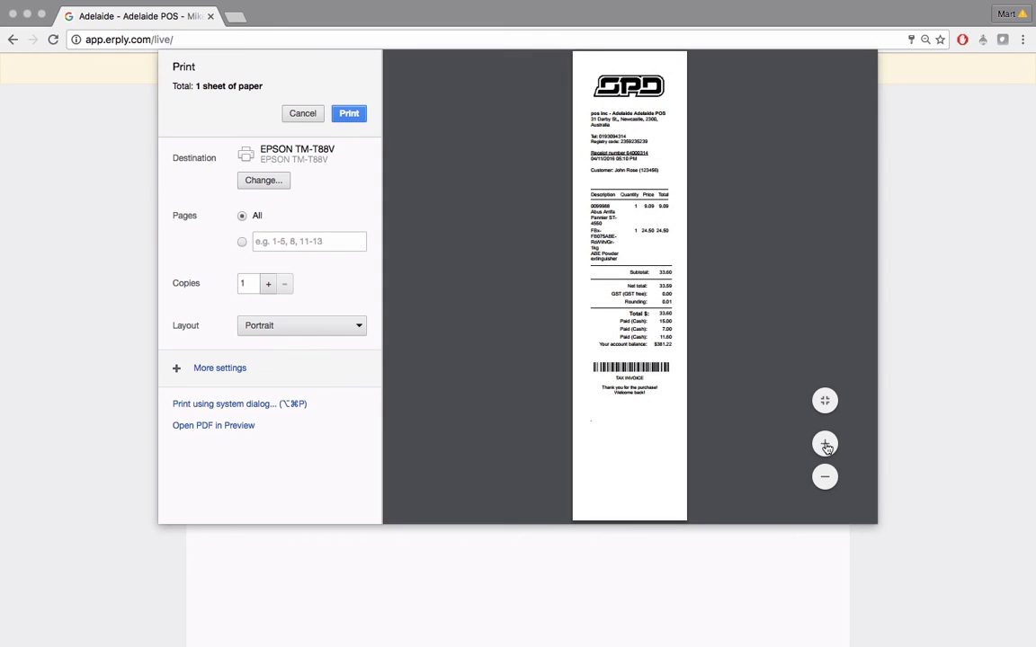
click(825, 445)
click(826, 445)
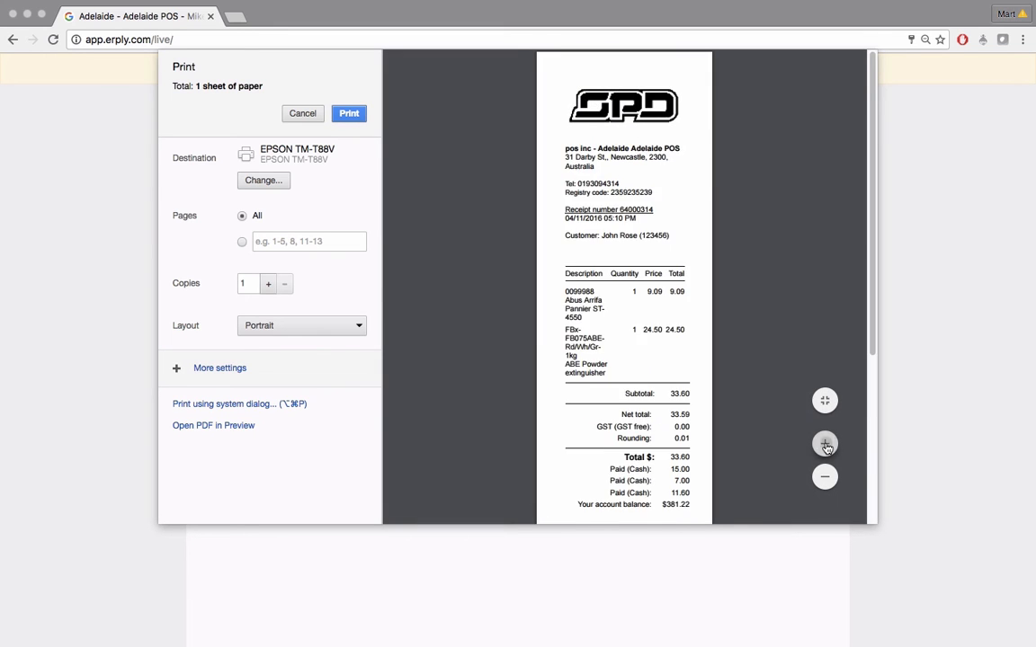
Zoom into the receipt preview to review the layby's paid instalments
click(825, 445)
scroll(724, 417, down, 5)
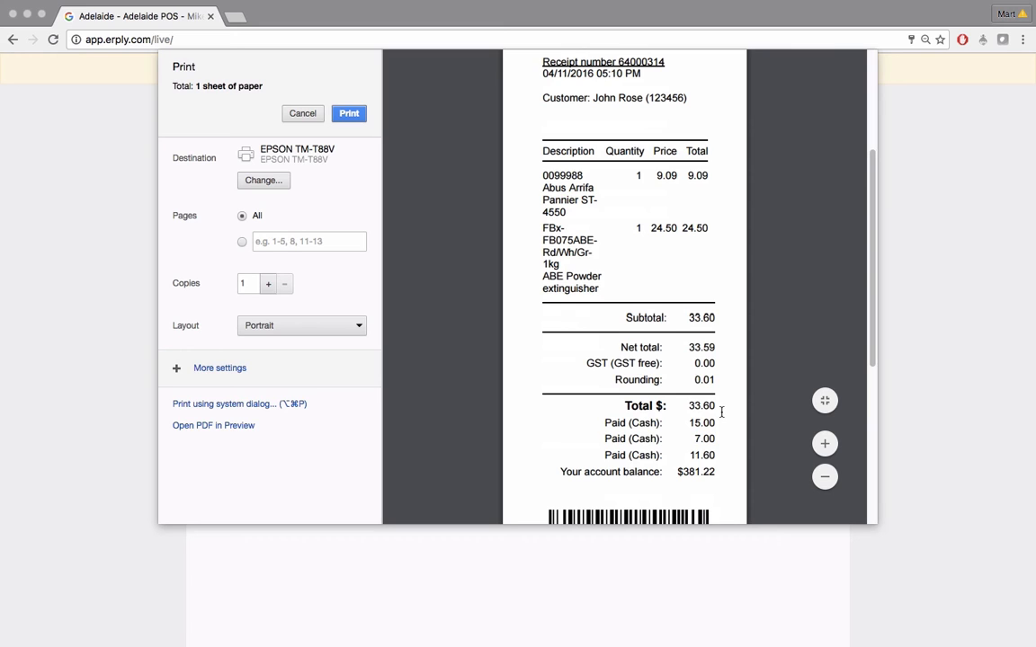
drag(606, 420, 716, 462)
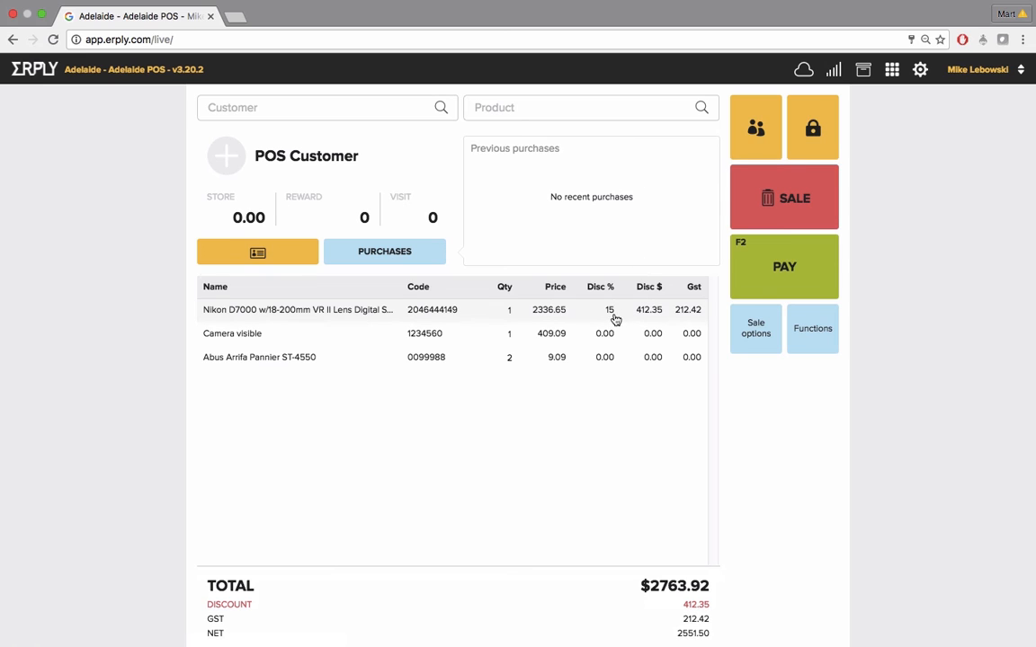
Give the Camera visible line a 7% discount with the reason samples
click(425, 338)
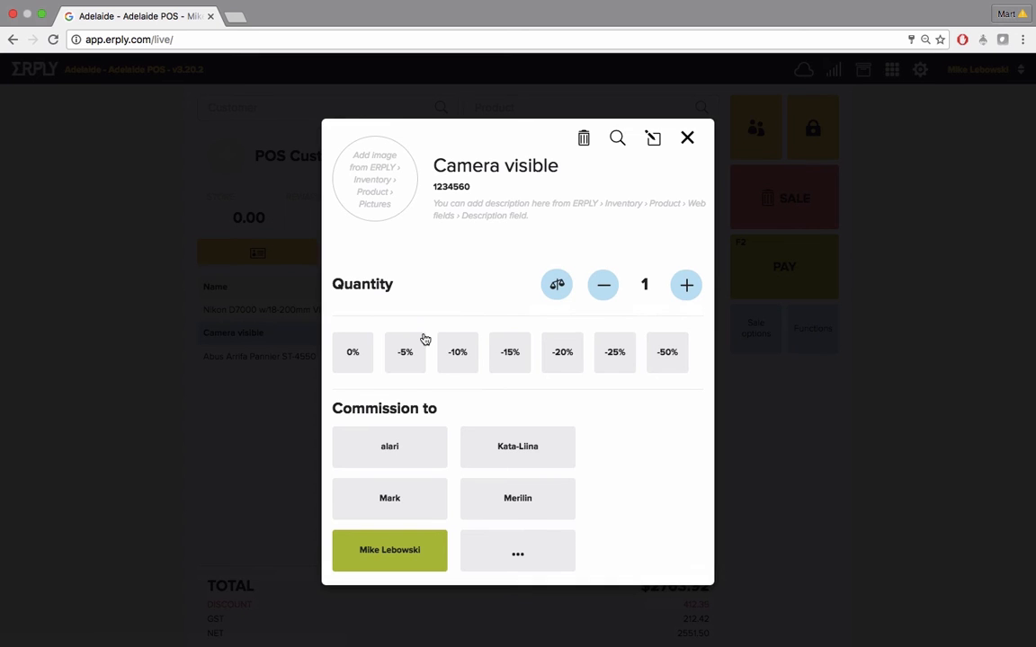
click(654, 142)
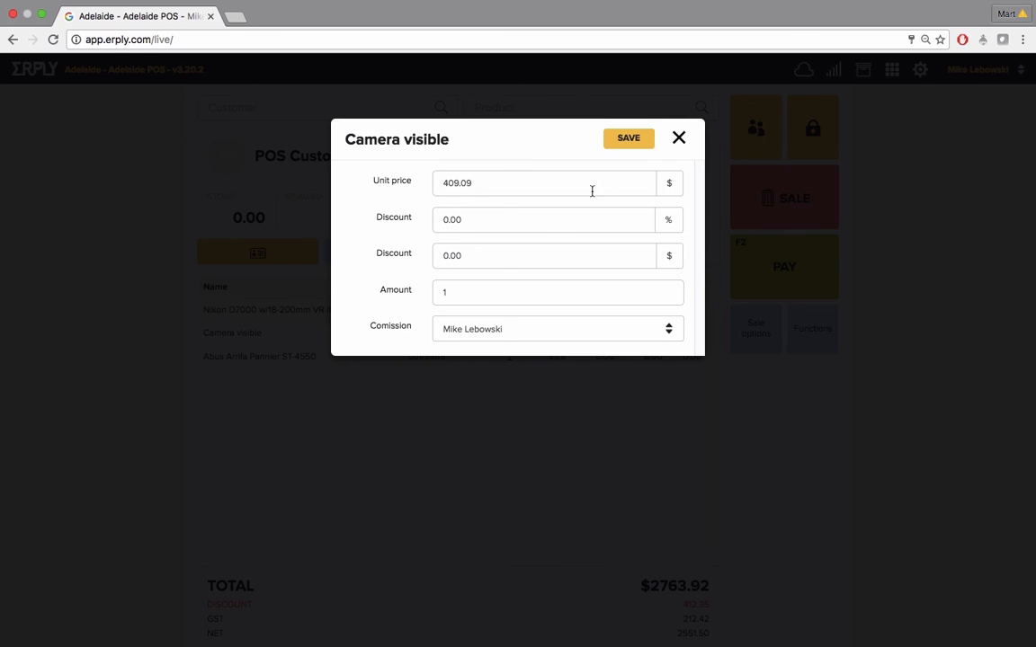
drag(499, 226, 425, 223)
text(7)
click(645, 139)
click(530, 202)
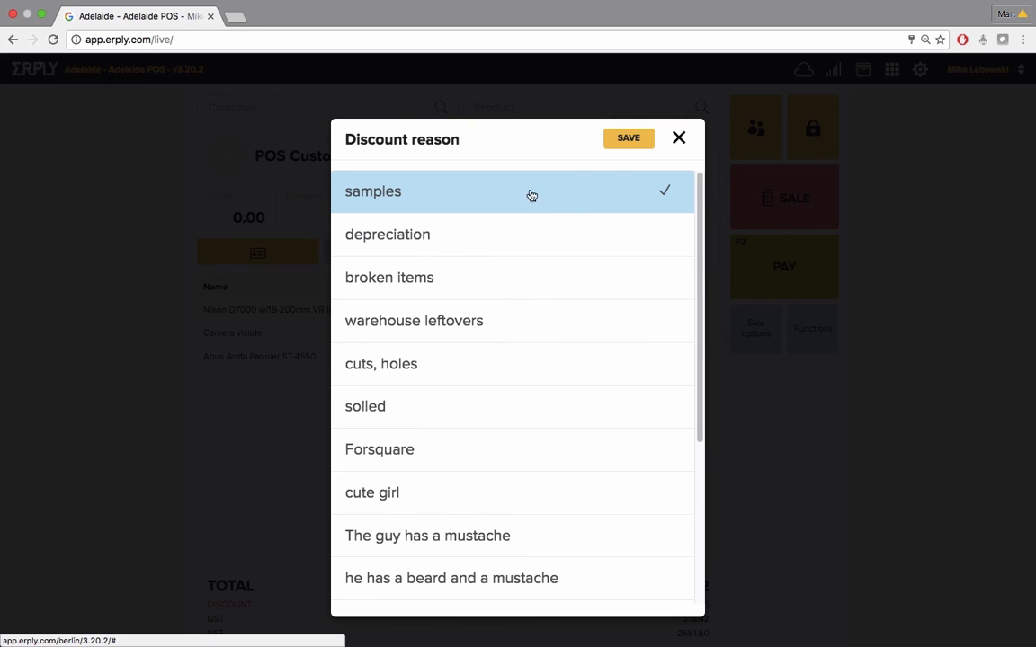
click(628, 142)
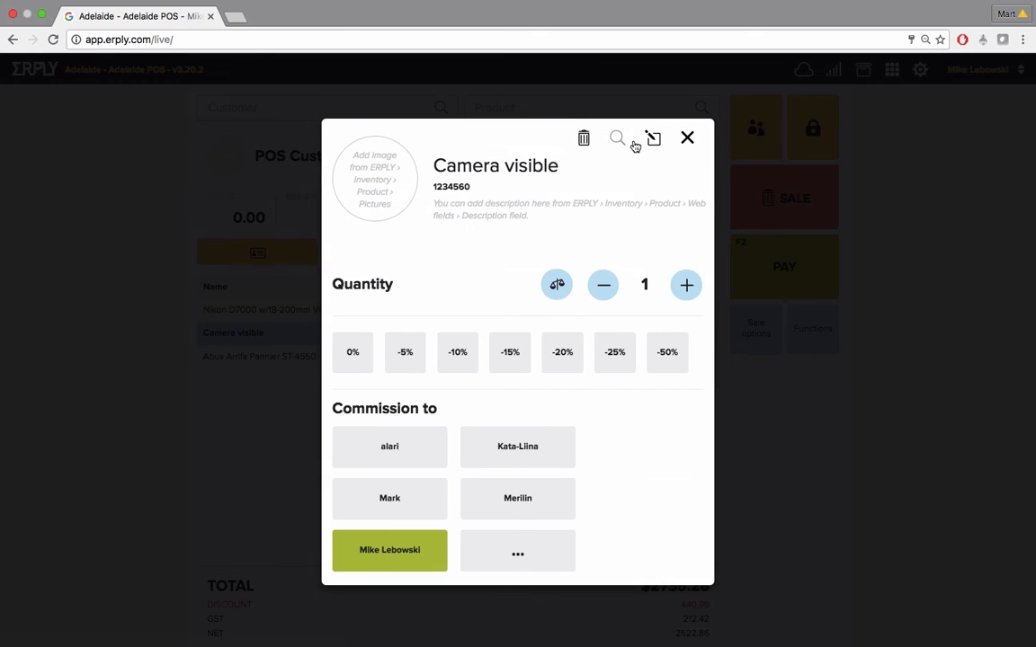
click(687, 139)
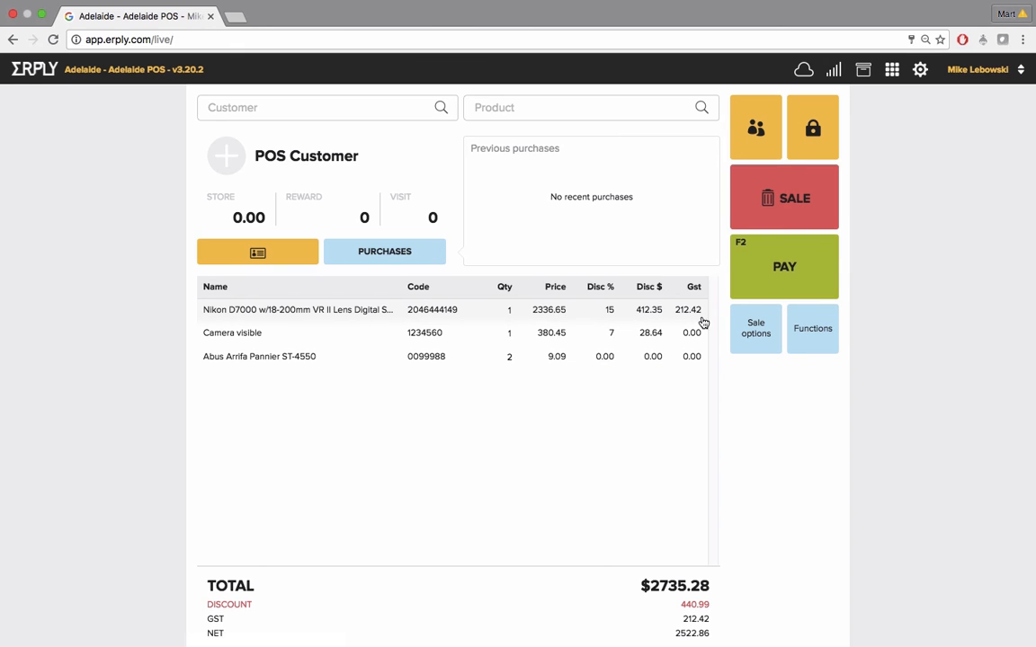
Apply a 25% discount to the whole receipt with the reason samples
click(751, 330)
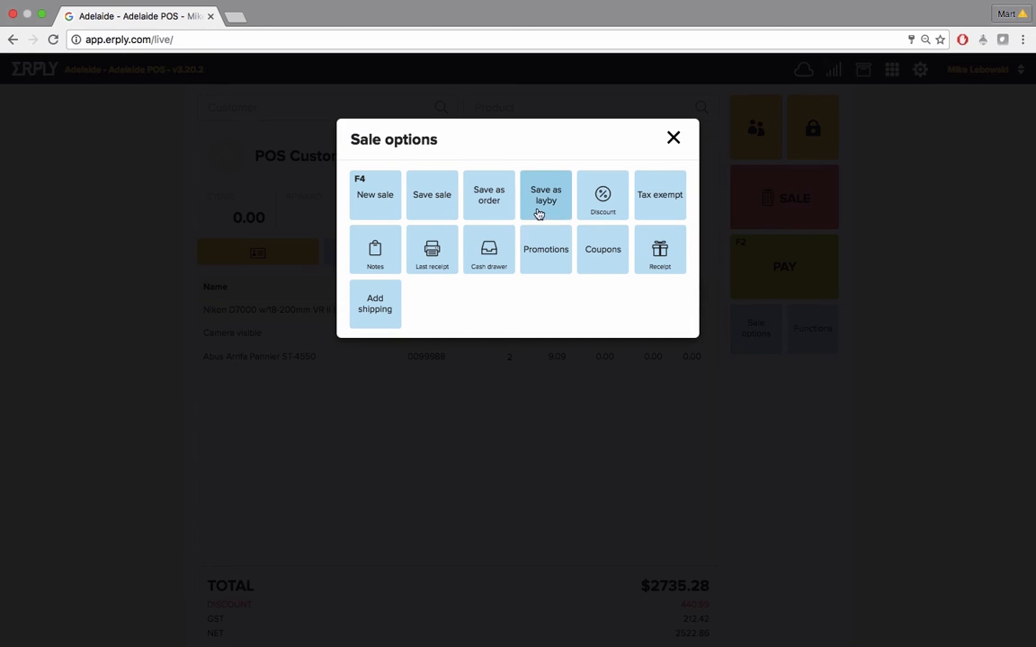
click(601, 195)
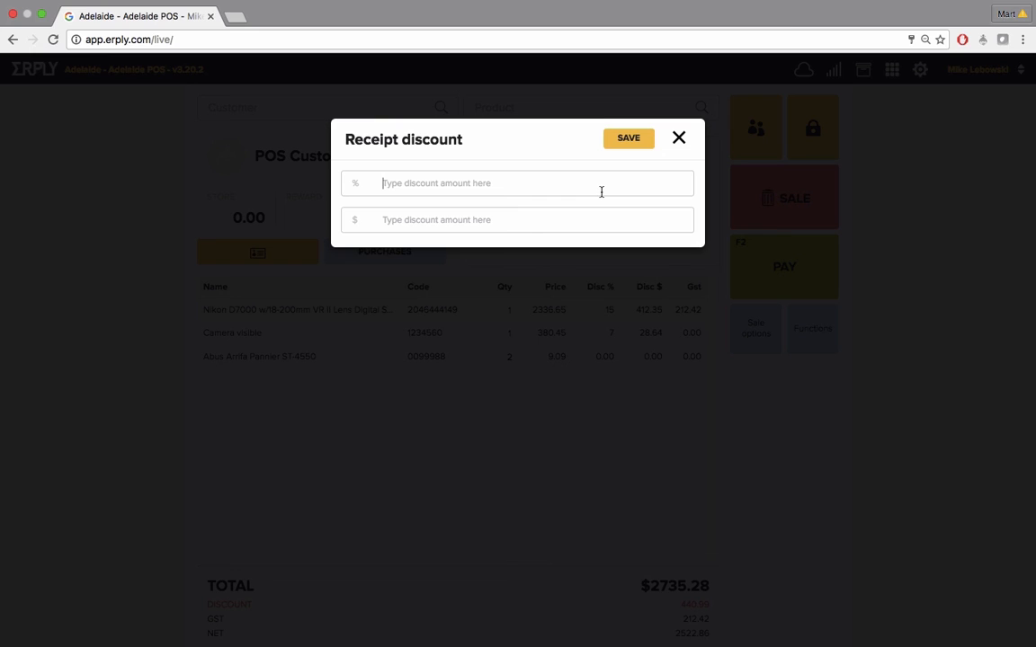
text(25)
click(536, 215)
click(622, 141)
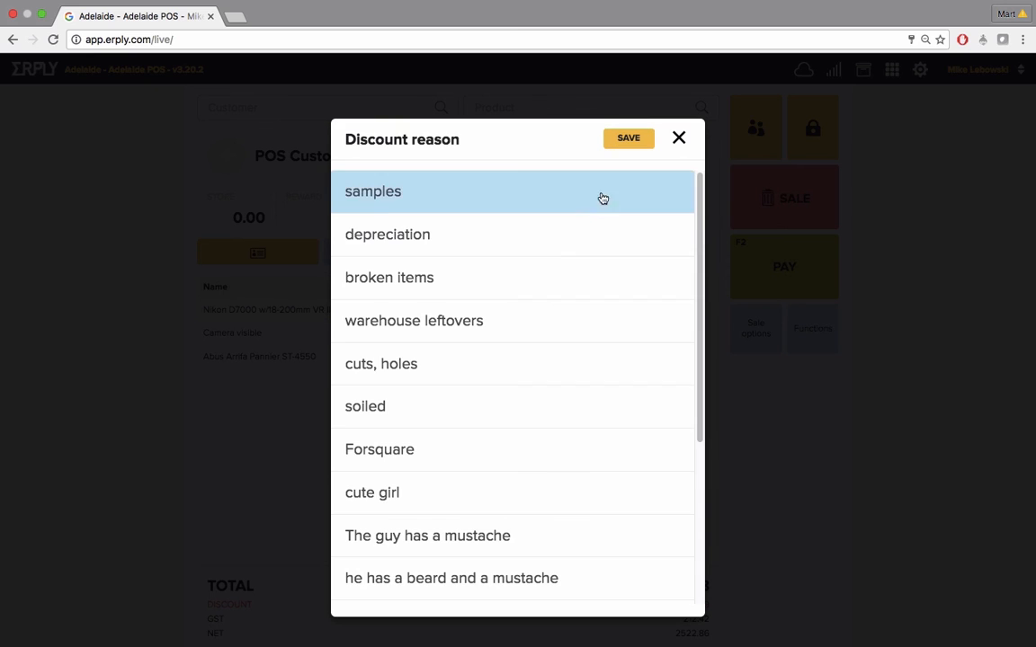
click(554, 208)
click(624, 142)
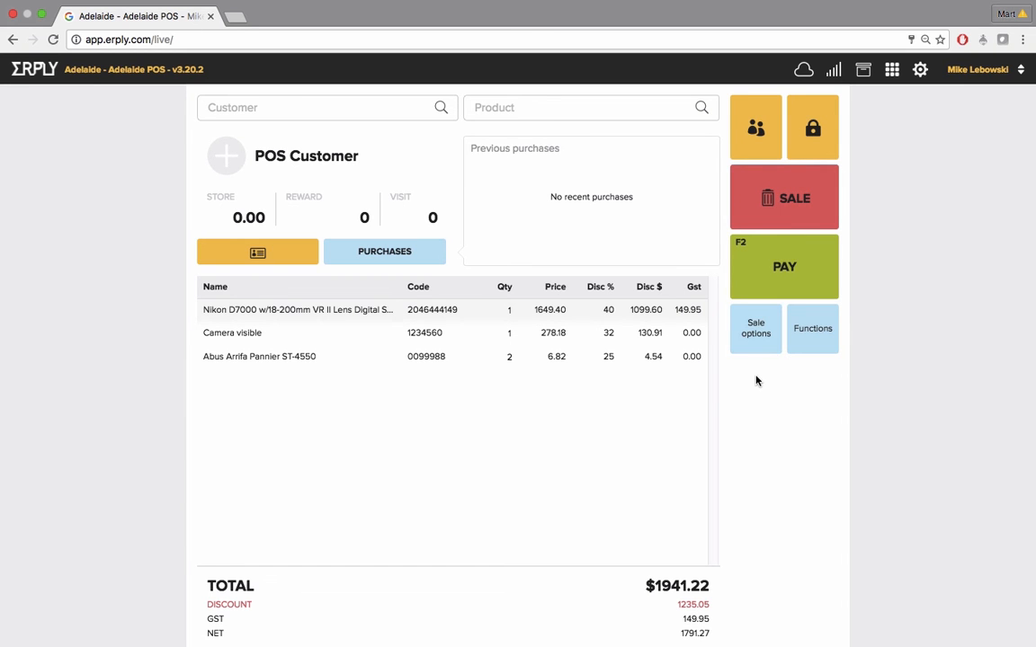
Add the receipt note "Note is printed on the receipt" and the internal note "visible only in the back office"
click(756, 331)
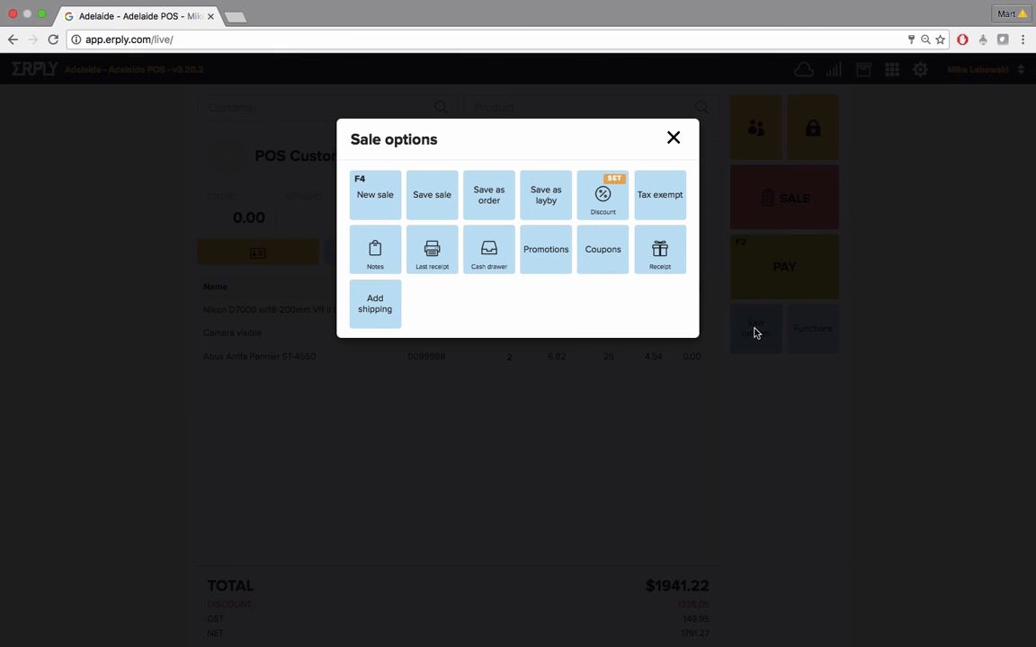
click(374, 258)
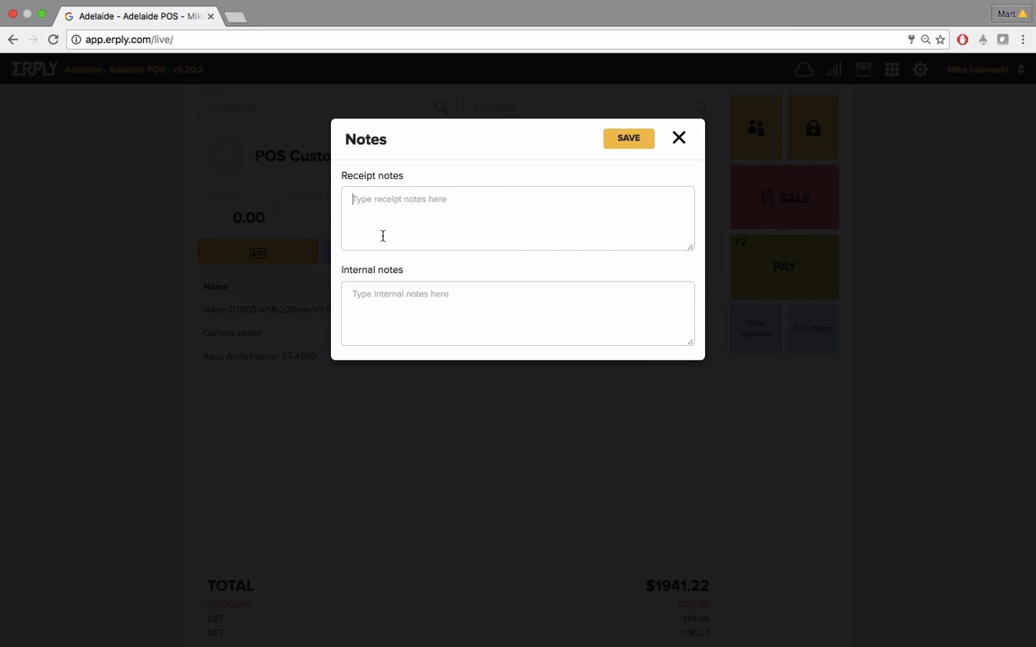
click(382, 236)
text(Note is printed on the receipt)
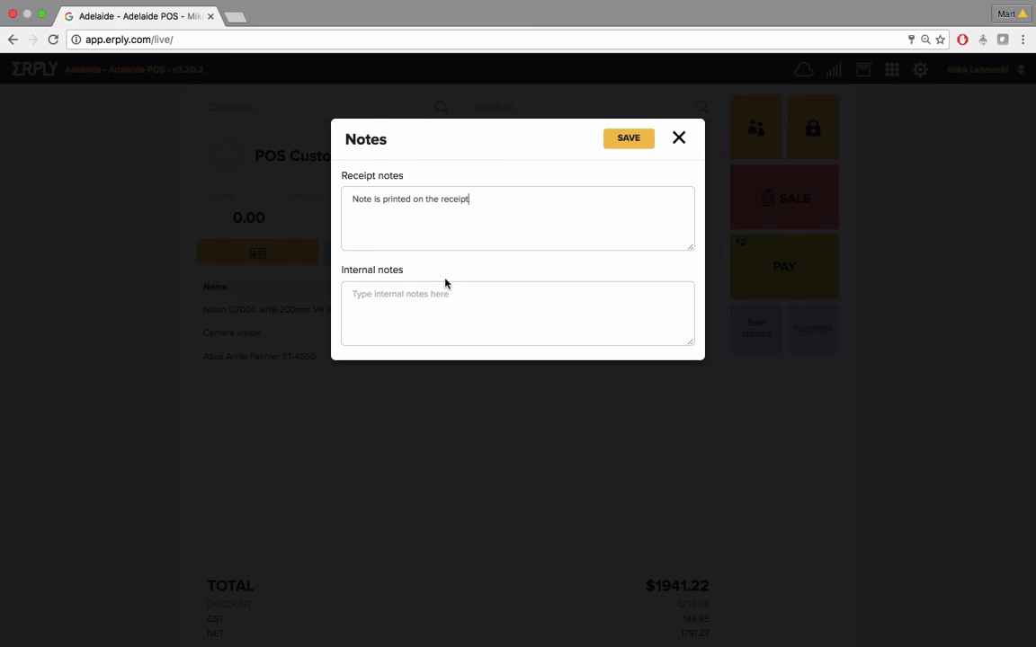
click(452, 309)
text(visible on)
key(BackSpace)
text(nly in the back office)
click(622, 144)
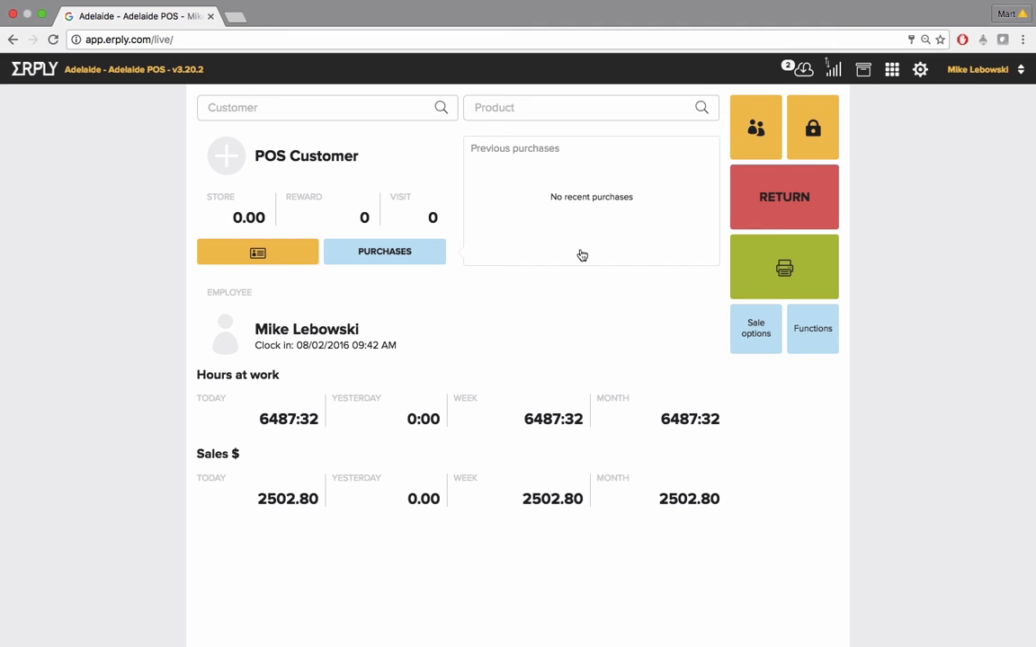
Open the last receipt's print preview and close it without printing
click(754, 334)
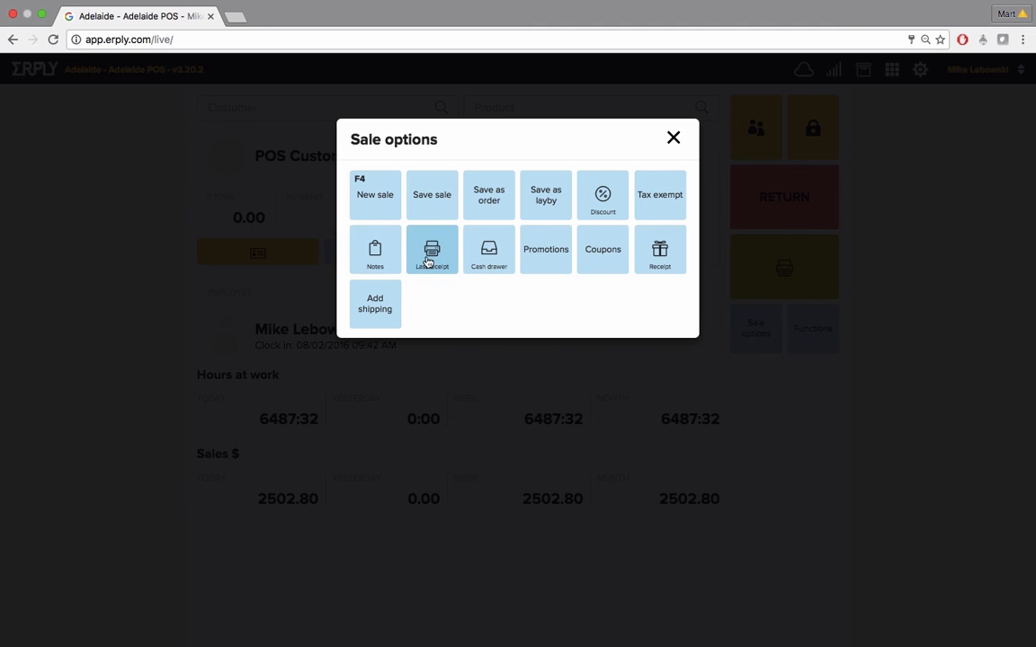
click(428, 260)
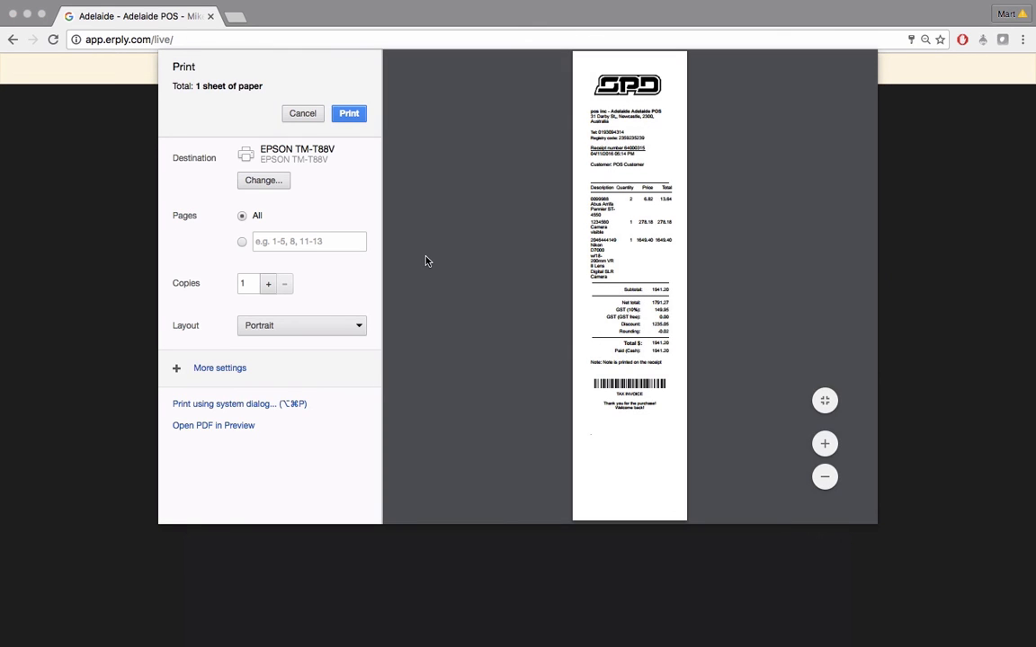
key(Escape)
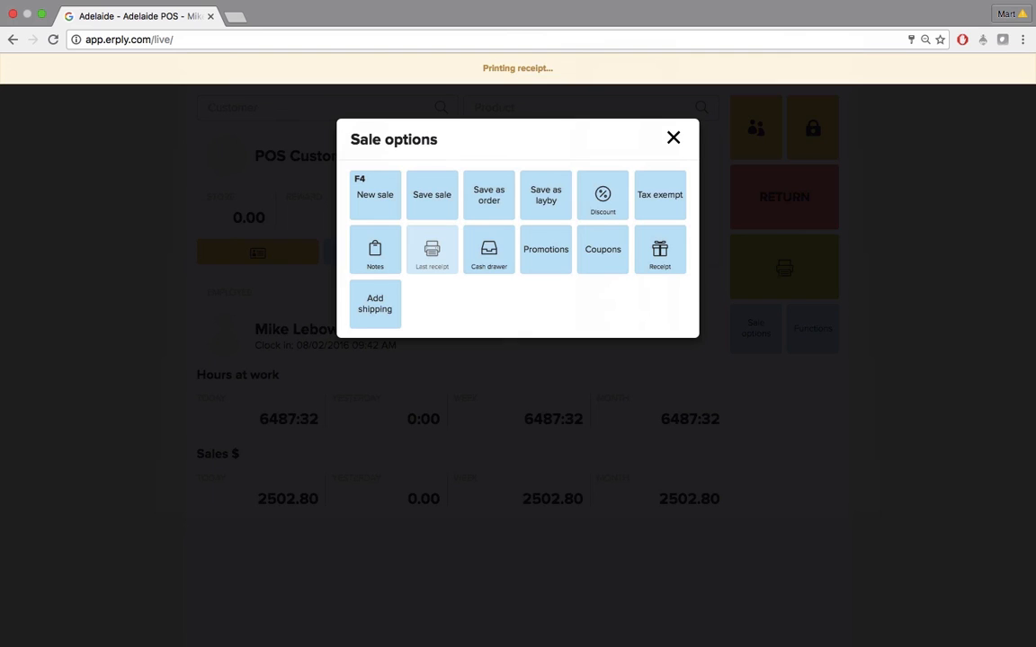
Open the cash drawer, then view the promotions and coupons dialogs from the sale options
click(489, 255)
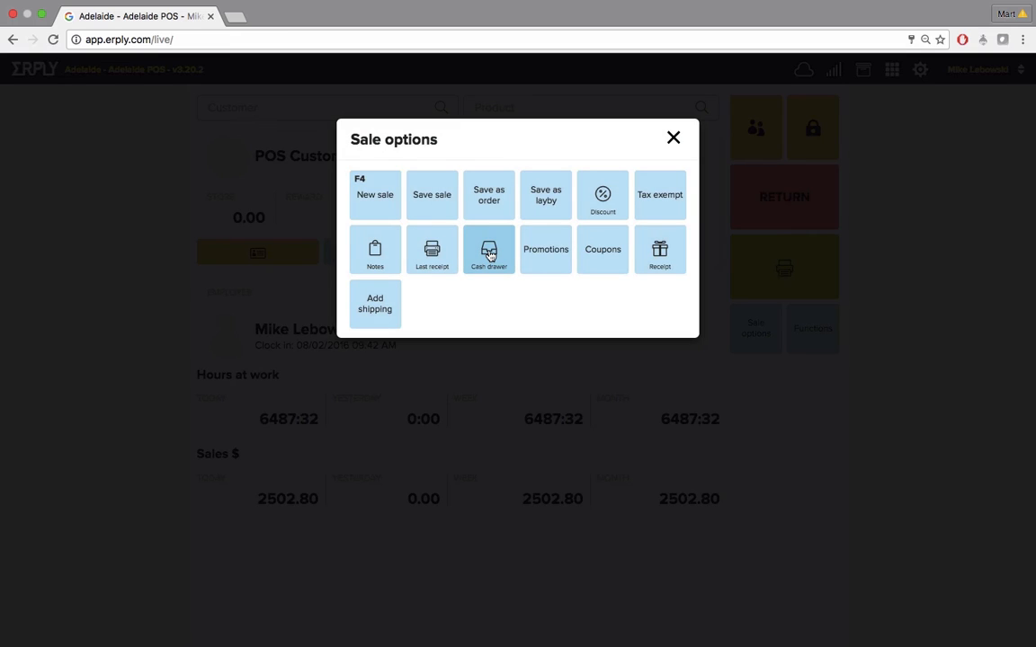
click(559, 261)
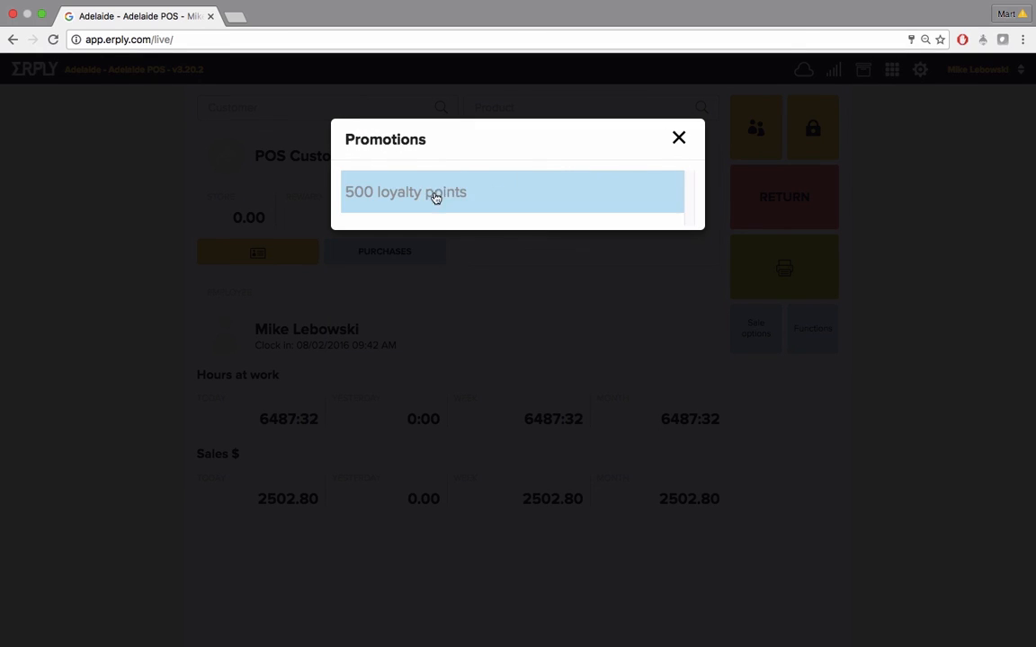
click(679, 140)
click(736, 331)
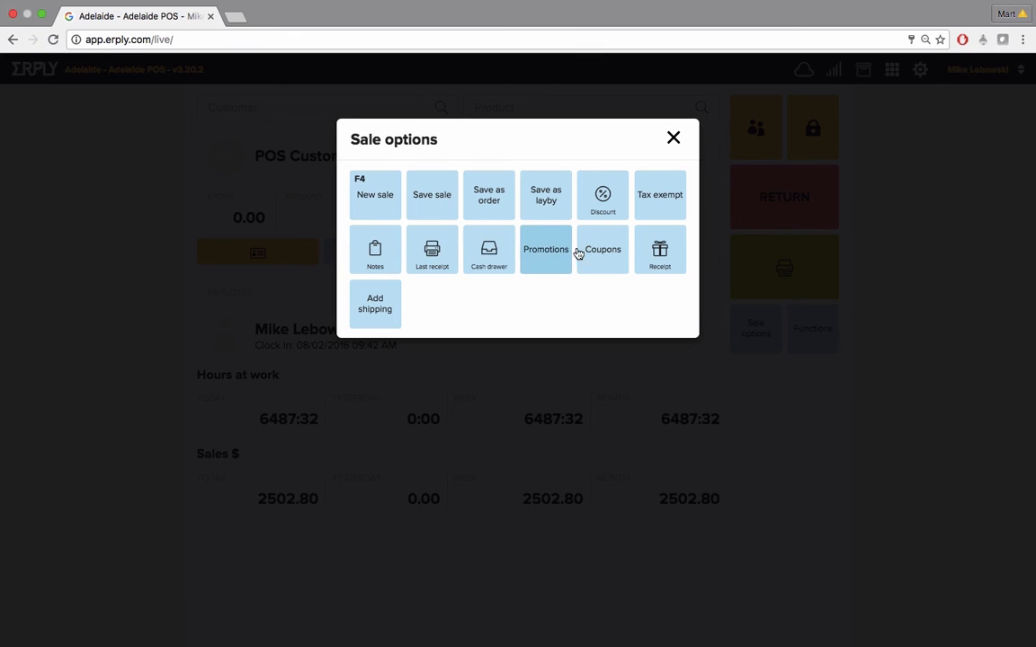
click(578, 254)
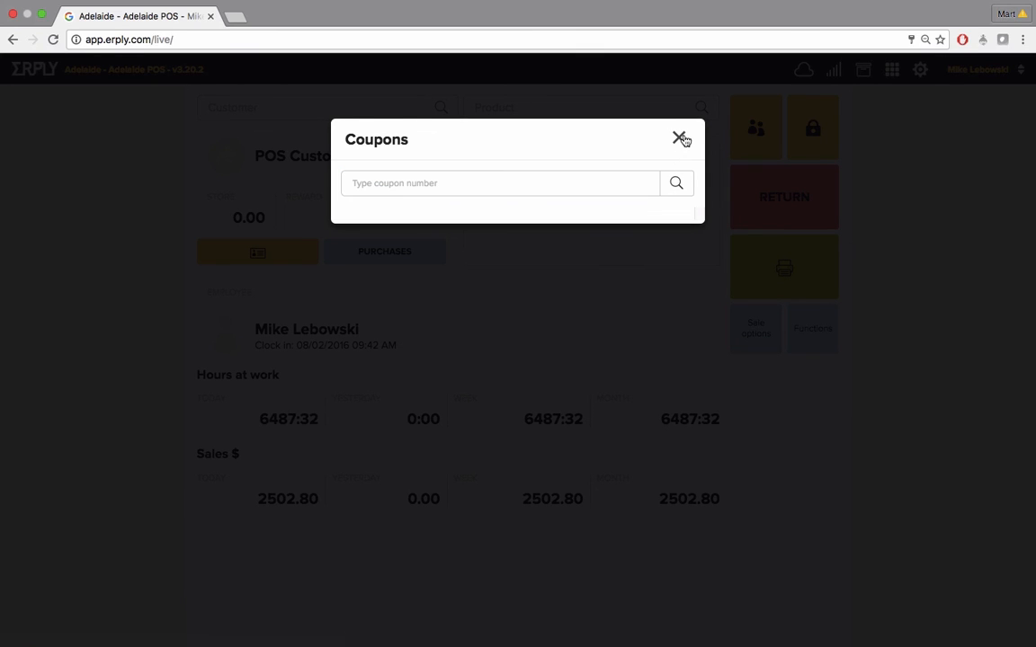
click(679, 139)
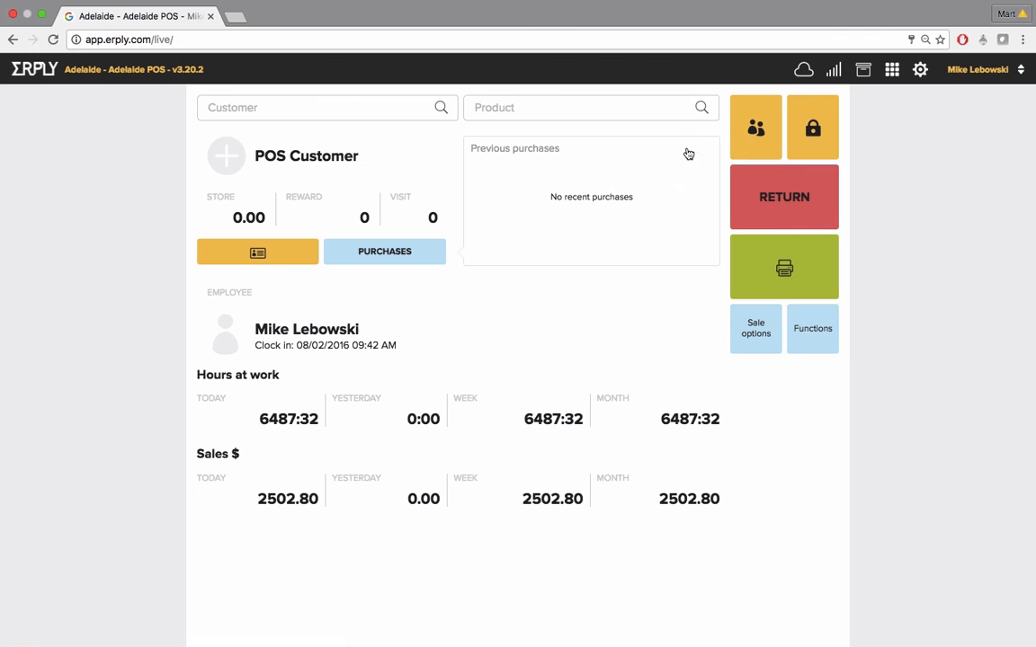
Preview a gift receipt for the last sale and cancel printing
click(741, 337)
click(677, 266)
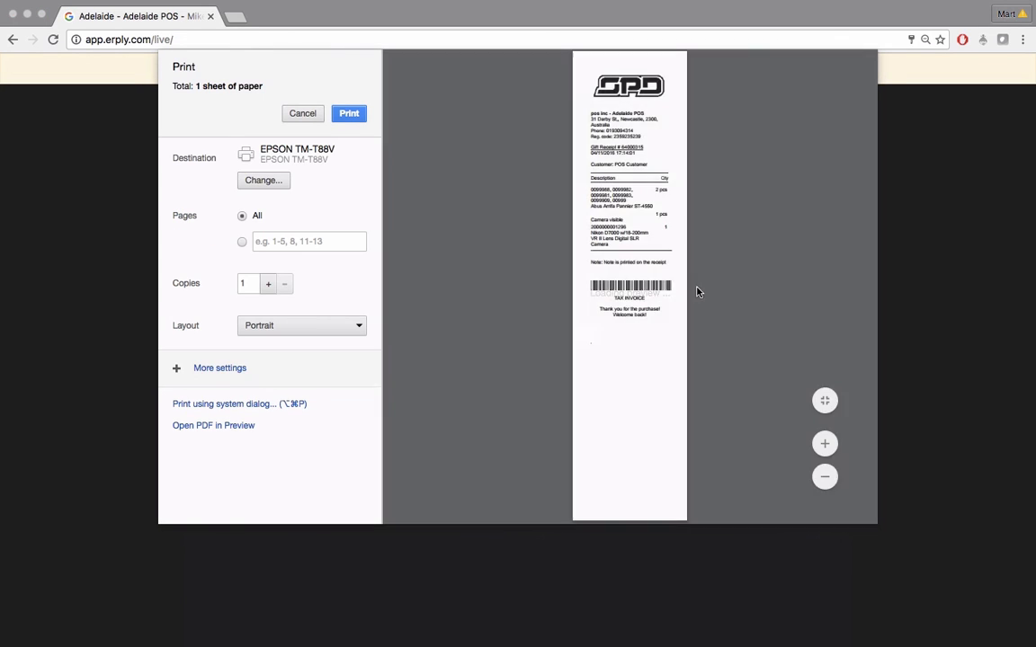
click(824, 443)
click(825, 442)
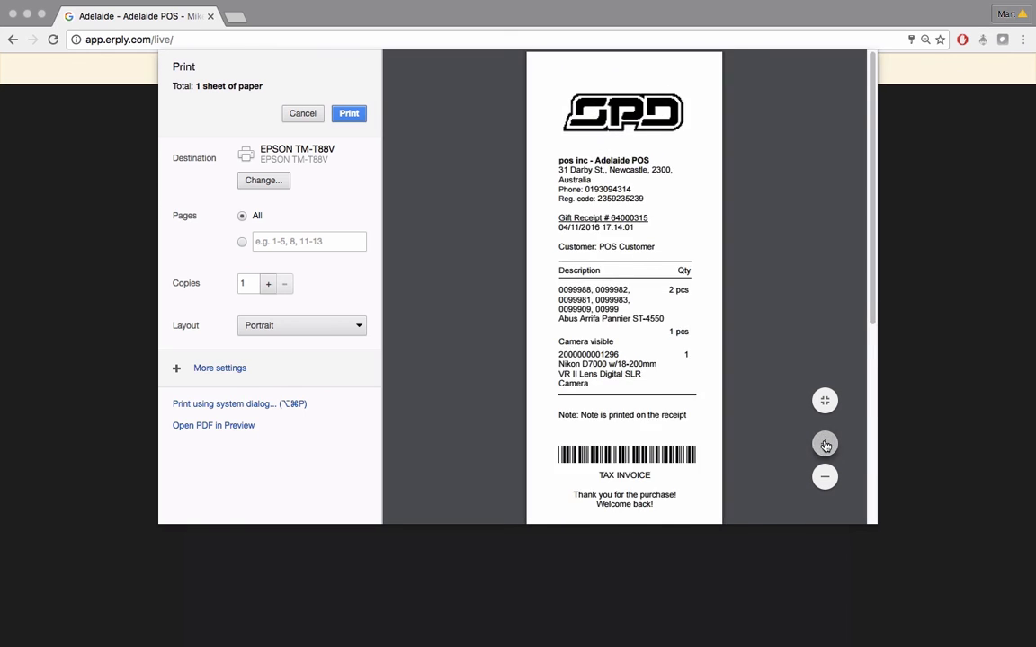
scroll(705, 388, down, 1)
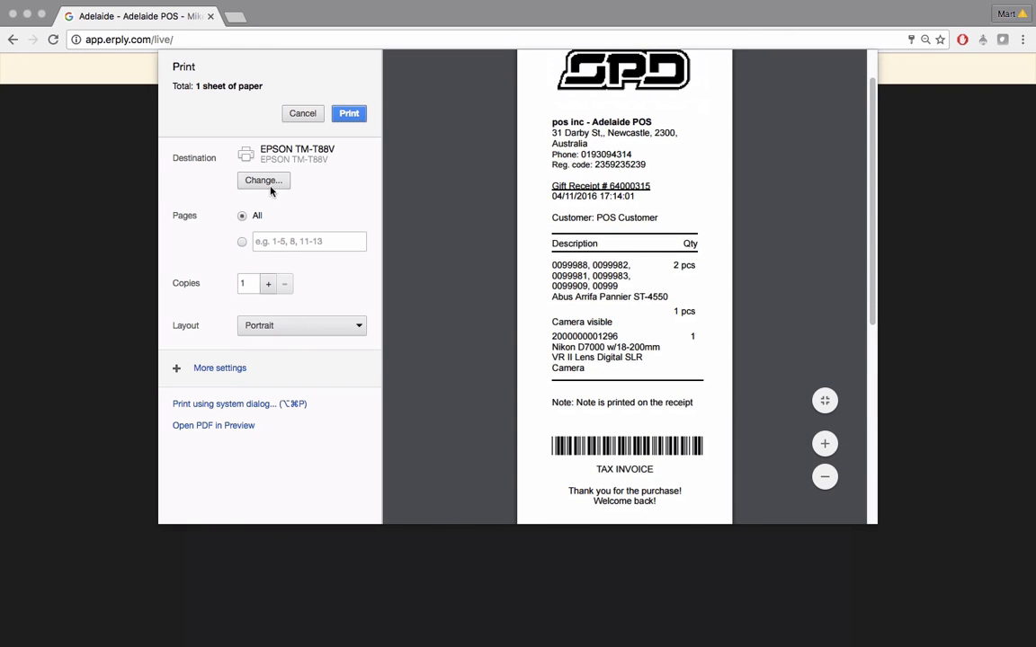
click(295, 113)
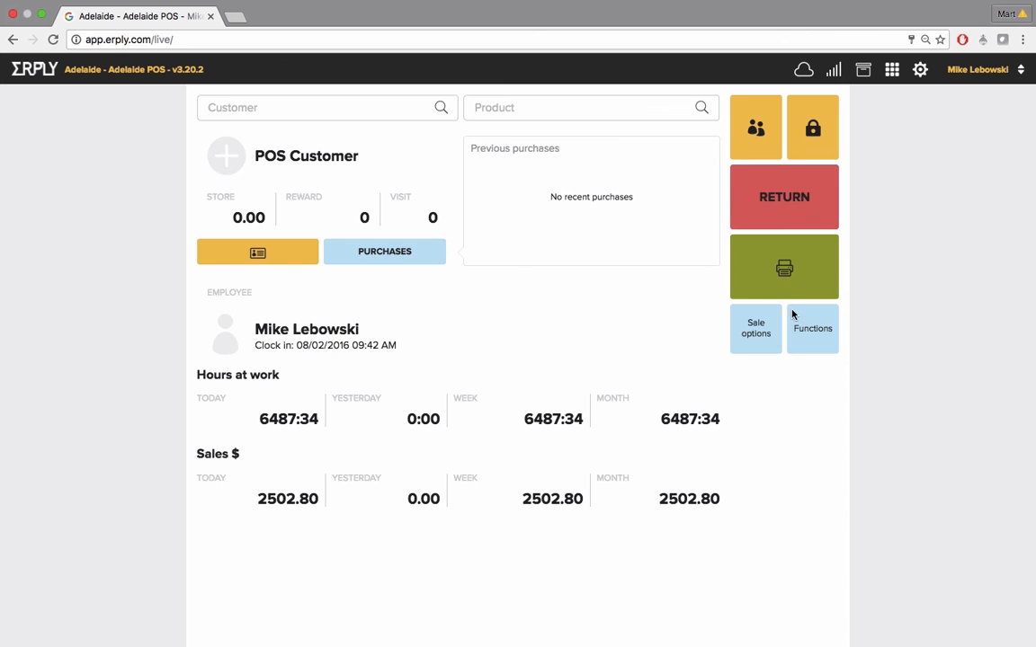
Browse the recent sales list from the functions menu
click(807, 340)
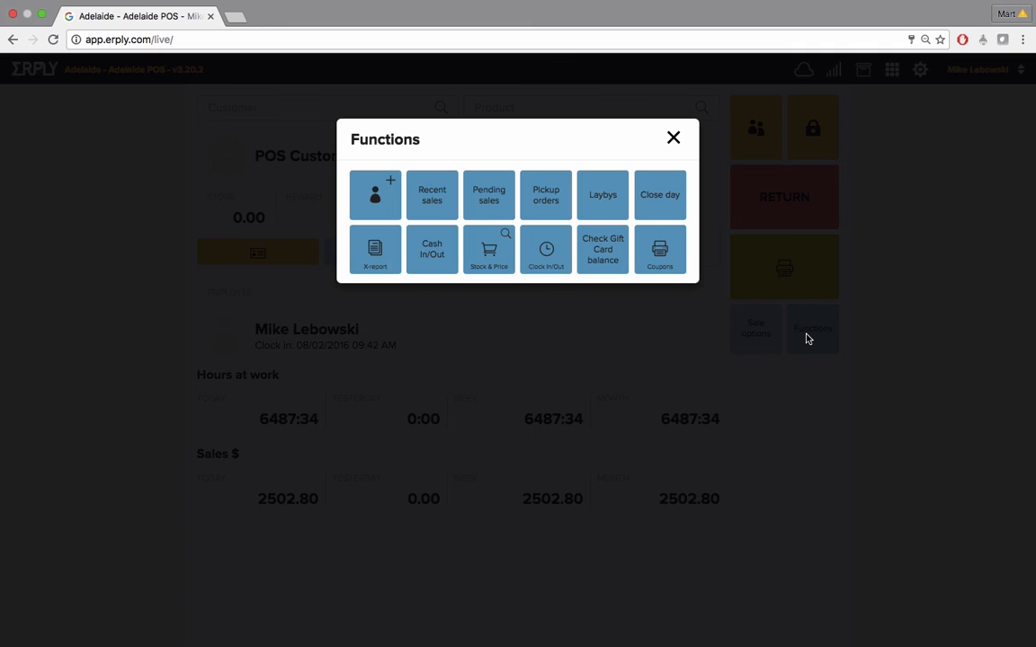
click(418, 192)
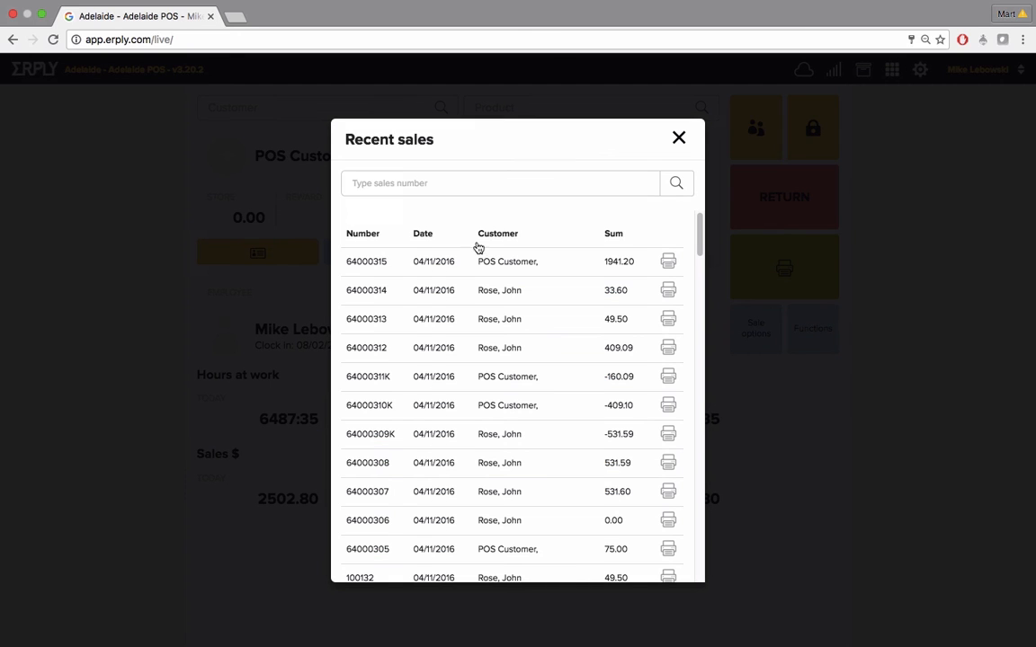
scroll(489, 289, down, 1)
scroll(488, 289, down, 2)
scroll(488, 288, up, 3)
click(680, 138)
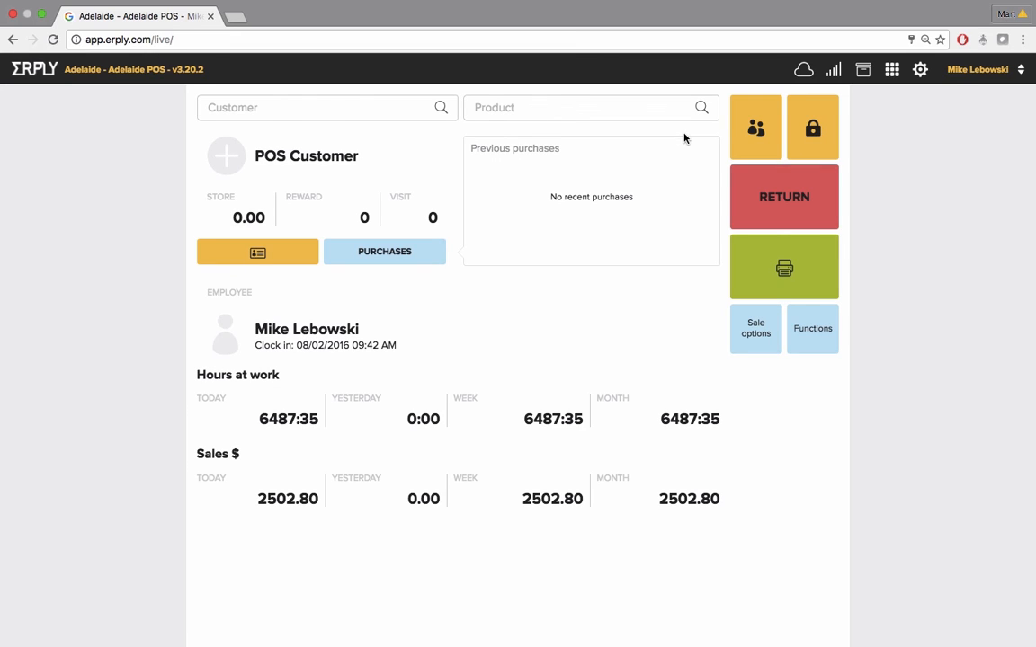
View the pending sales and pickup orders lists from the functions menu
click(813, 335)
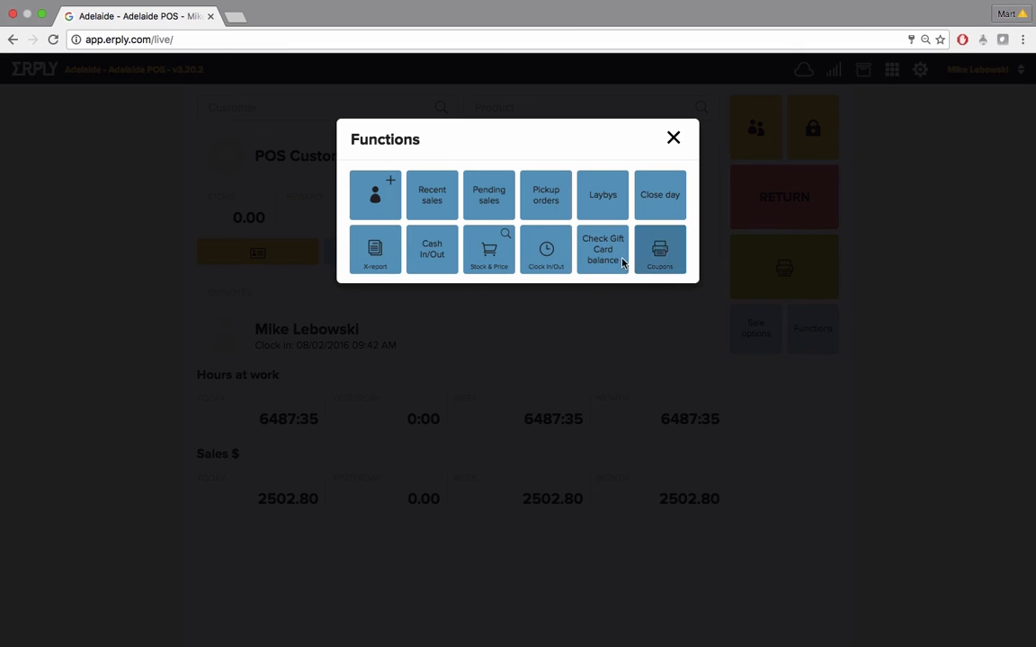
click(493, 205)
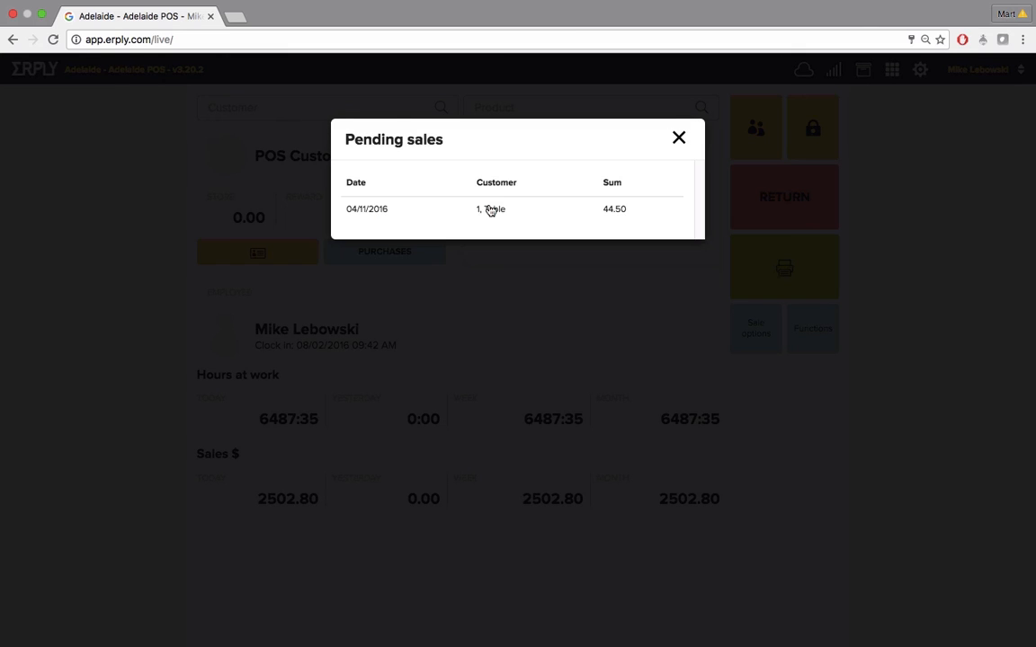
click(681, 139)
click(808, 334)
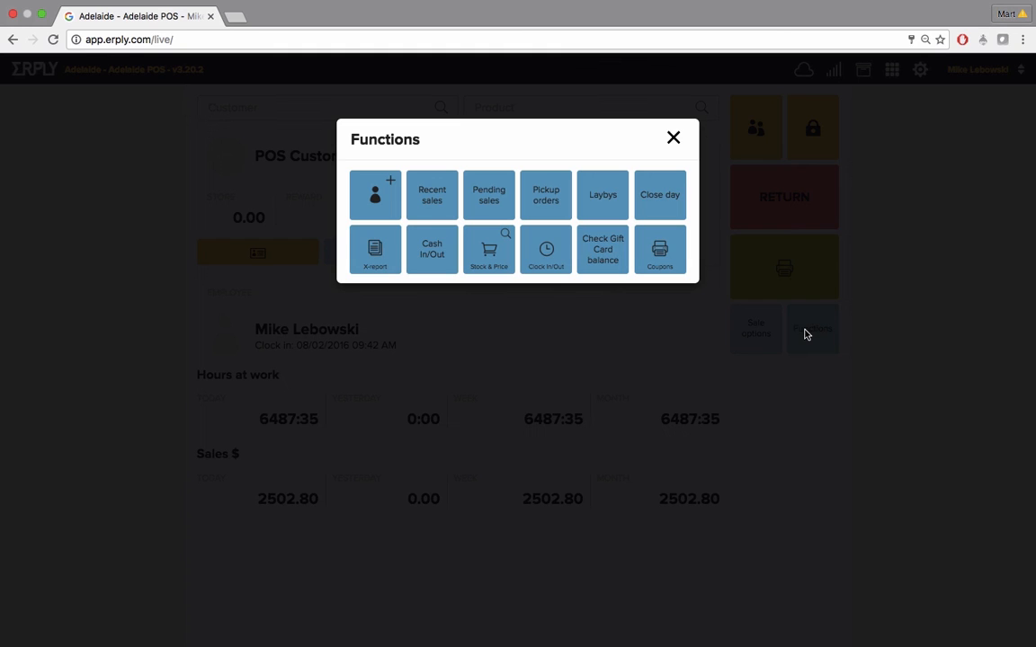
click(543, 210)
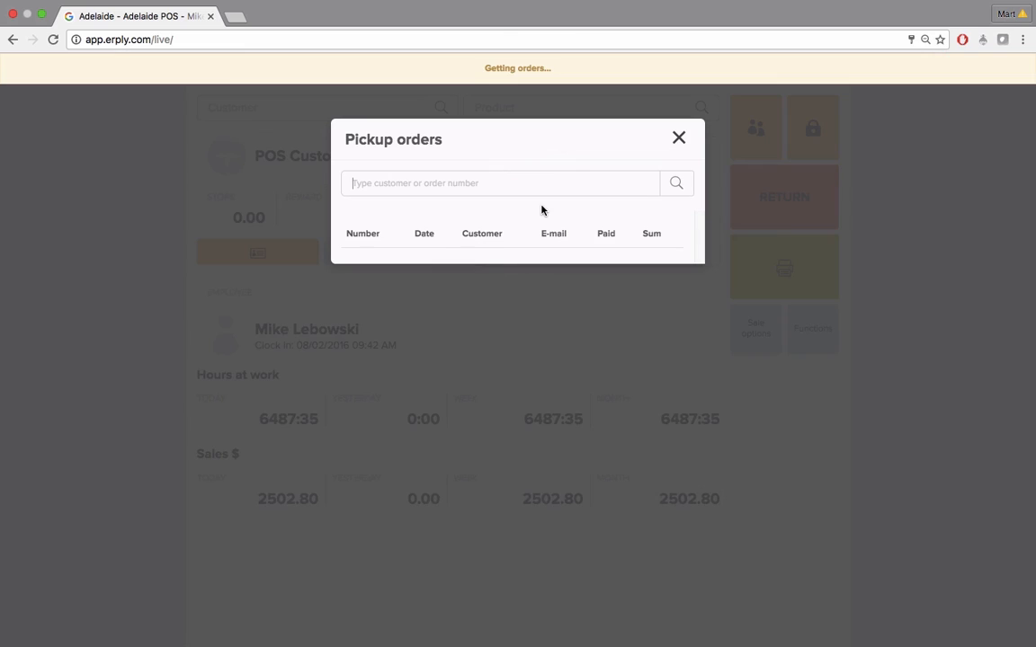
scroll(546, 309, down, 5)
scroll(546, 310, up, 5)
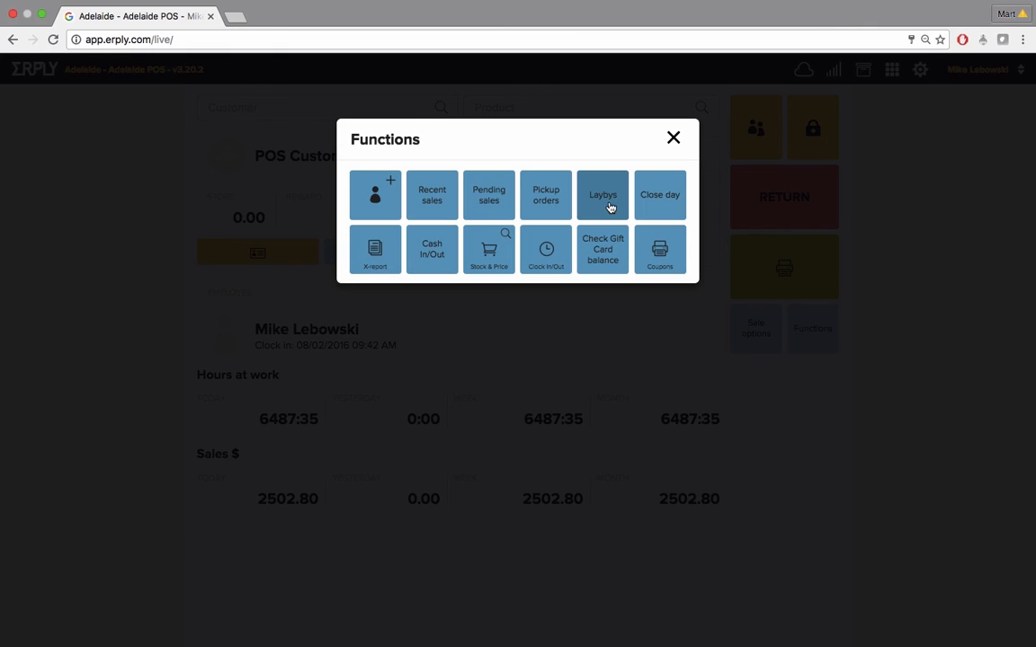
Browse the laybys list, then scroll through the X-report from the functions menu and close it
click(610, 208)
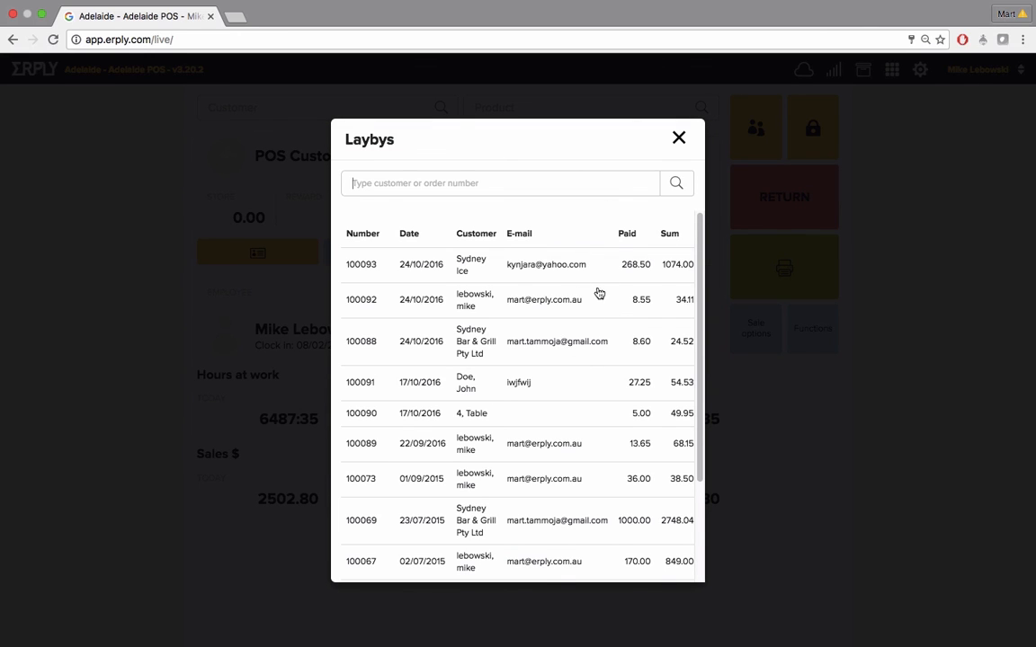
click(798, 335)
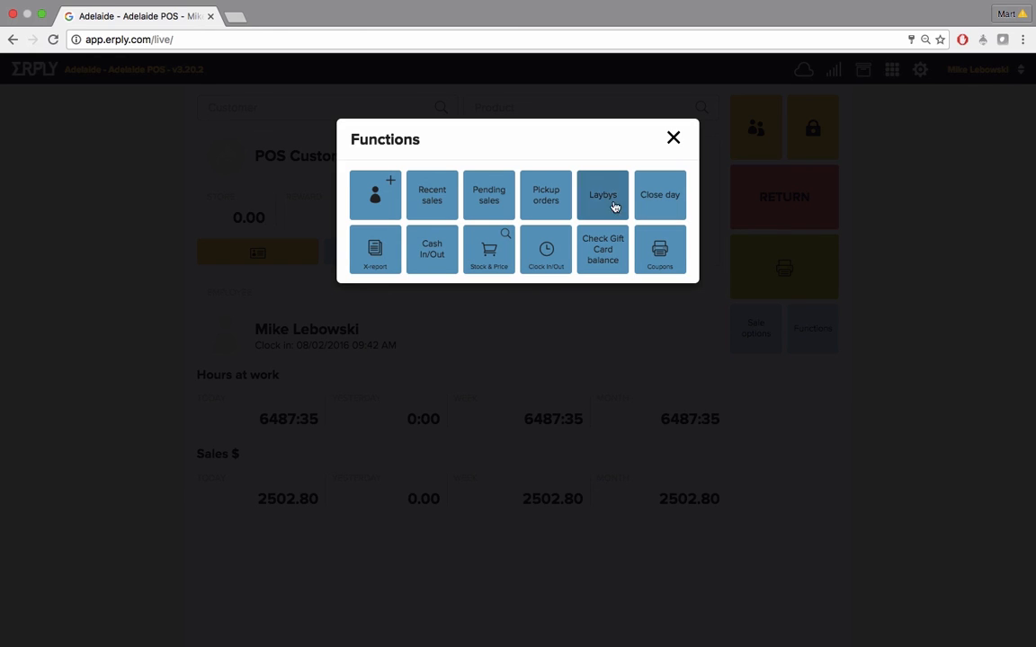
click(378, 248)
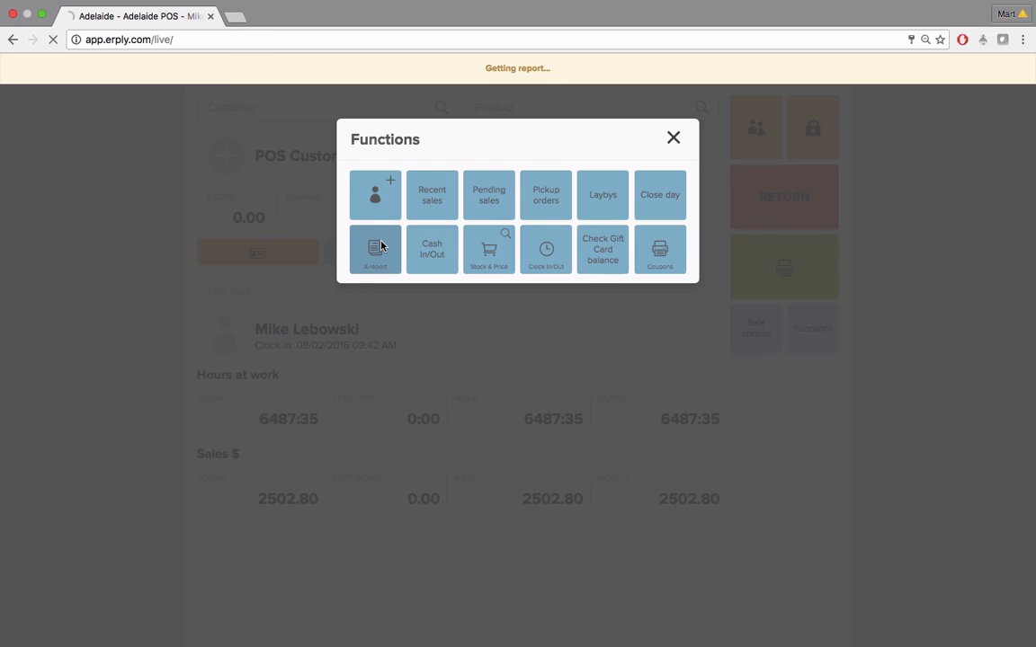
scroll(409, 282, down, 1)
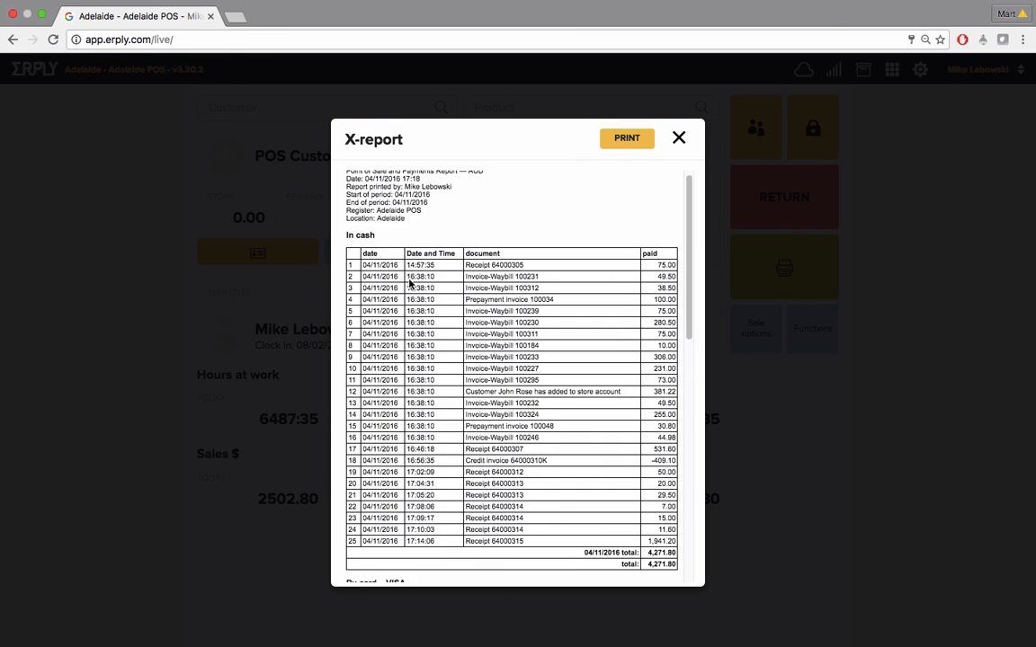
scroll(409, 282, down, 5)
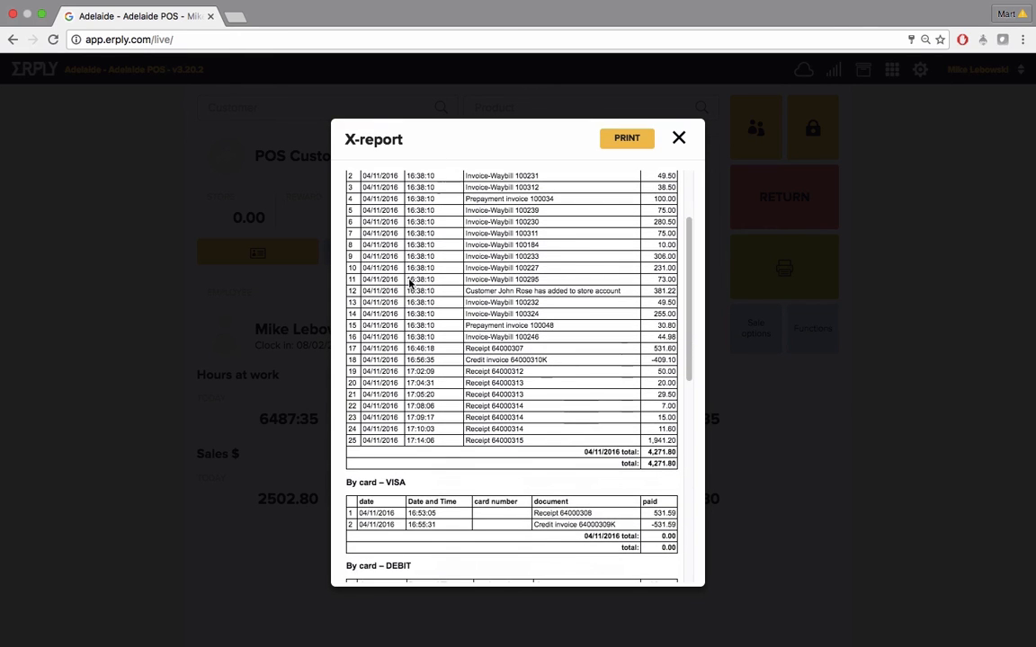
scroll(409, 284, down, 5)
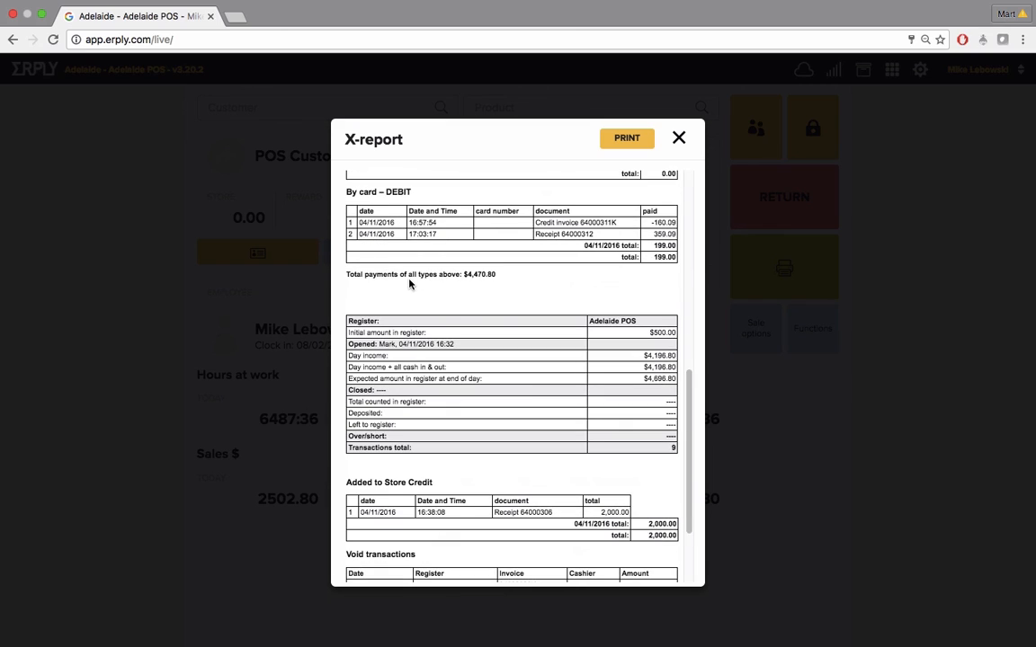
scroll(409, 284, down, 3)
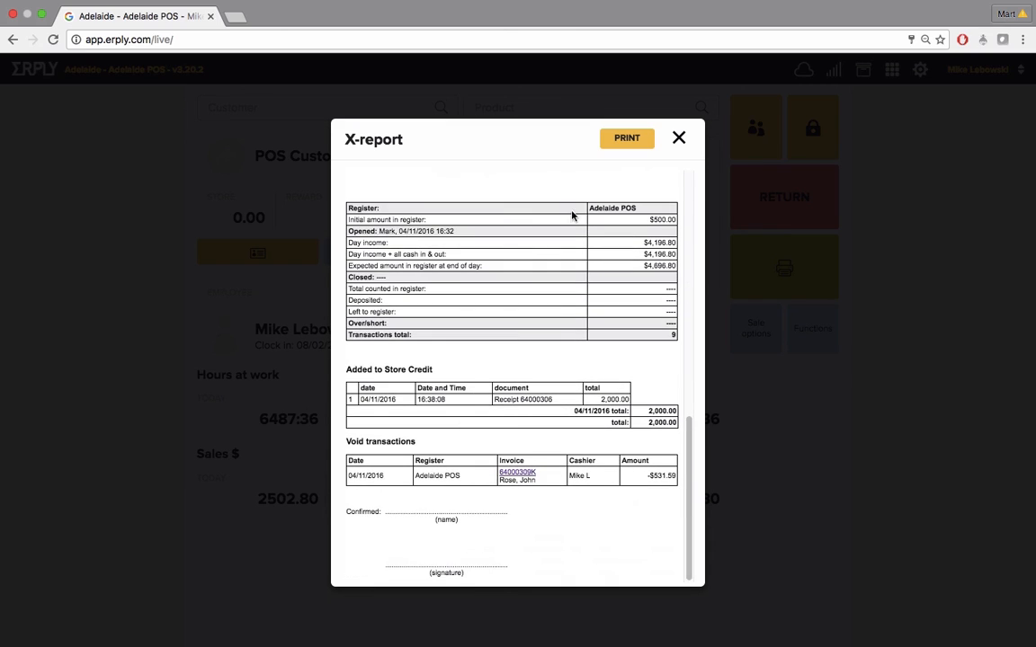
click(677, 138)
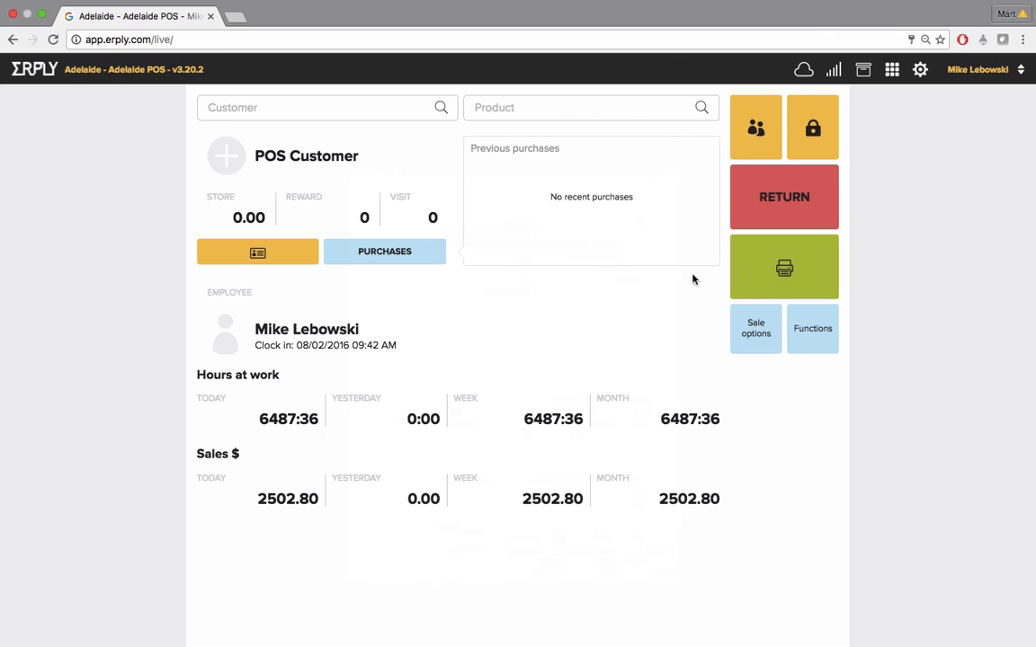
Record a cash out of 100 with the note "for office supplies" and confirm it
click(803, 327)
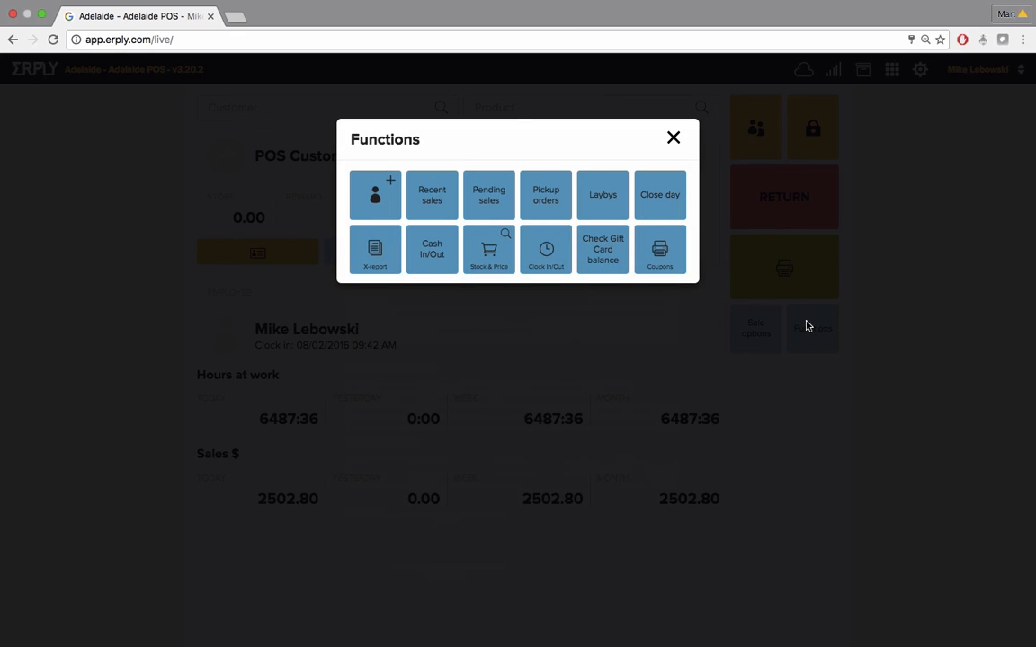
click(431, 258)
text(1)
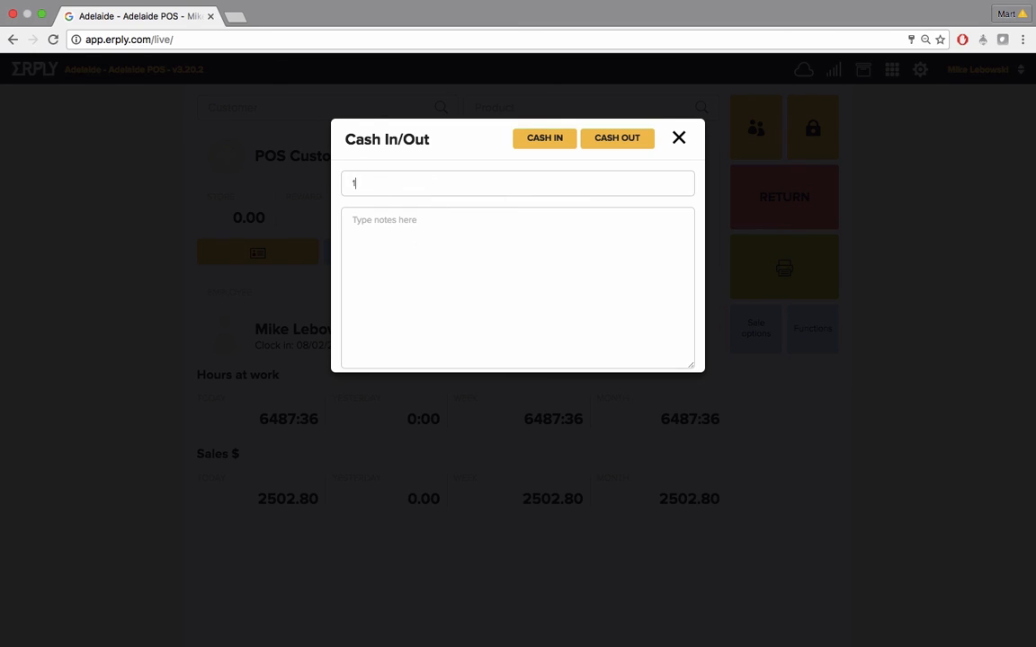
text(00)
click(445, 225)
text(for office supplies)
click(606, 141)
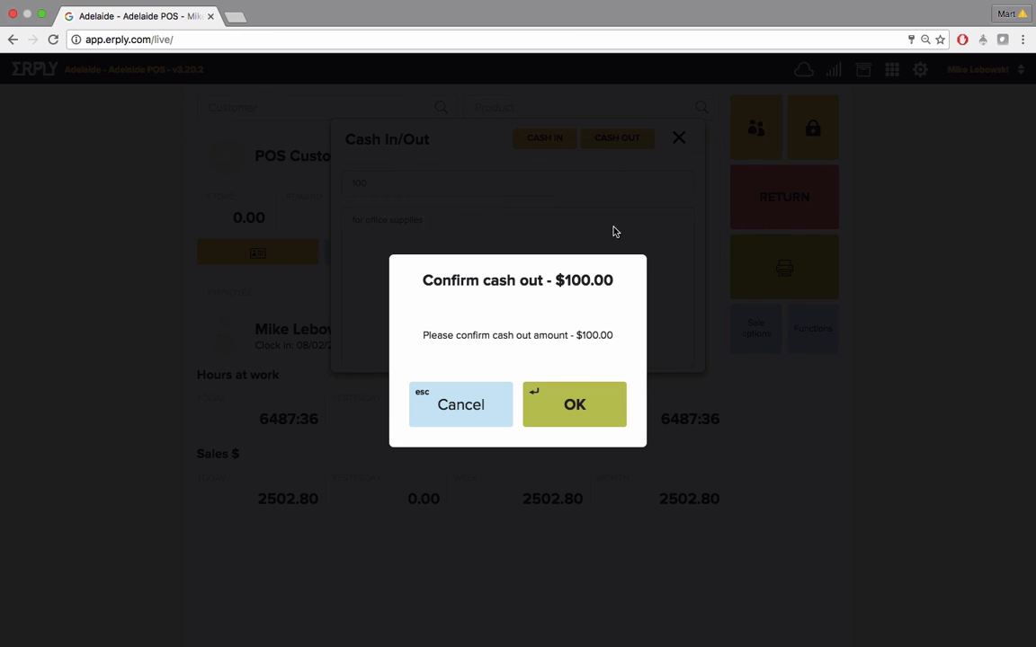
click(574, 407)
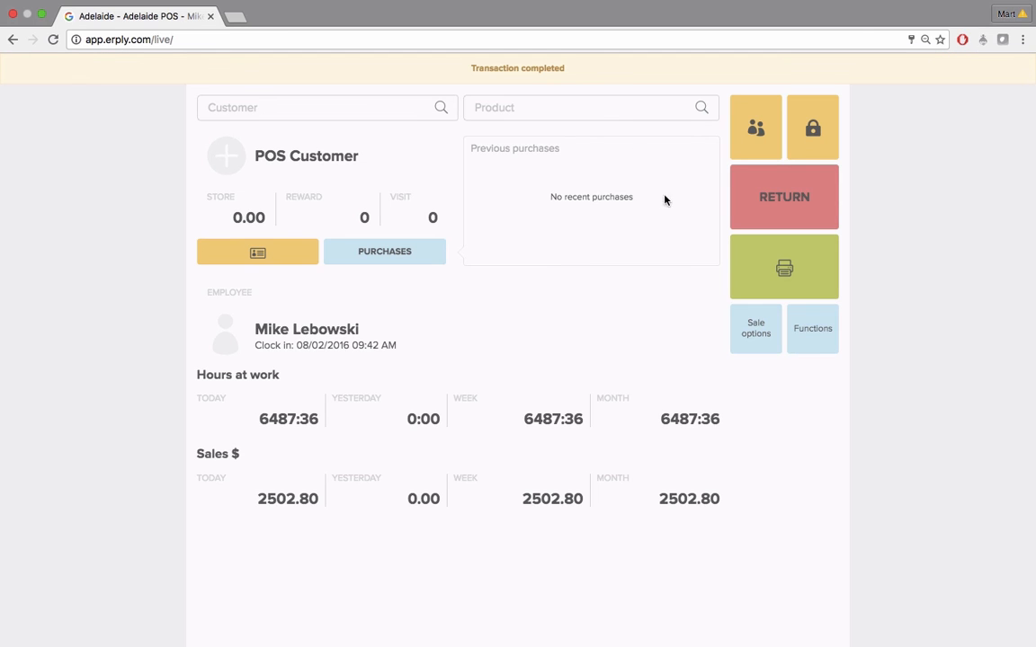
Look up stock and price for product code 1234560 and open its details
click(810, 341)
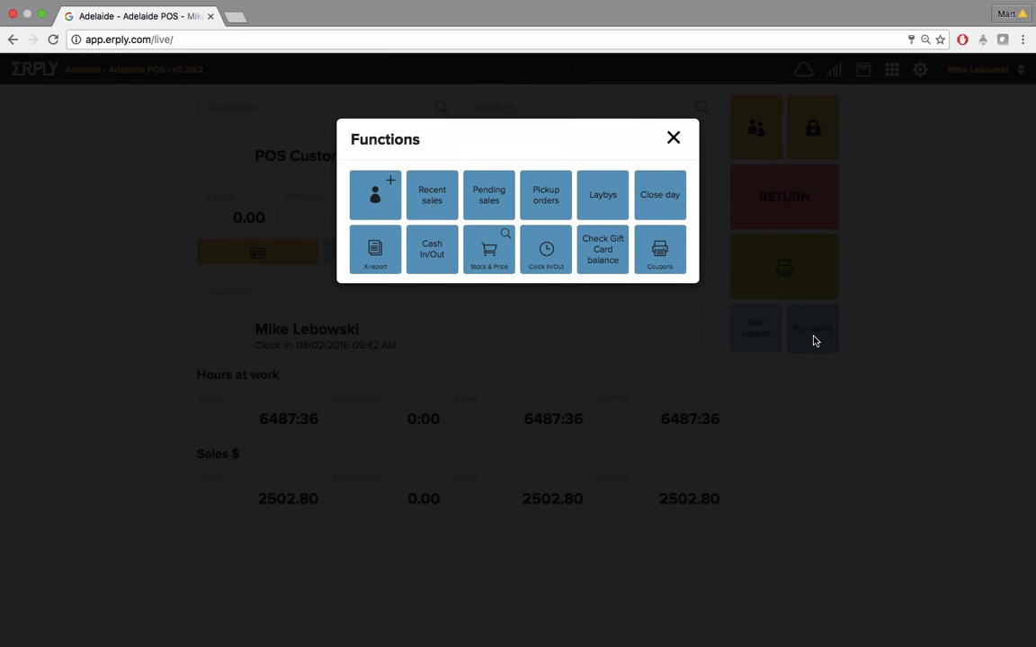
click(493, 250)
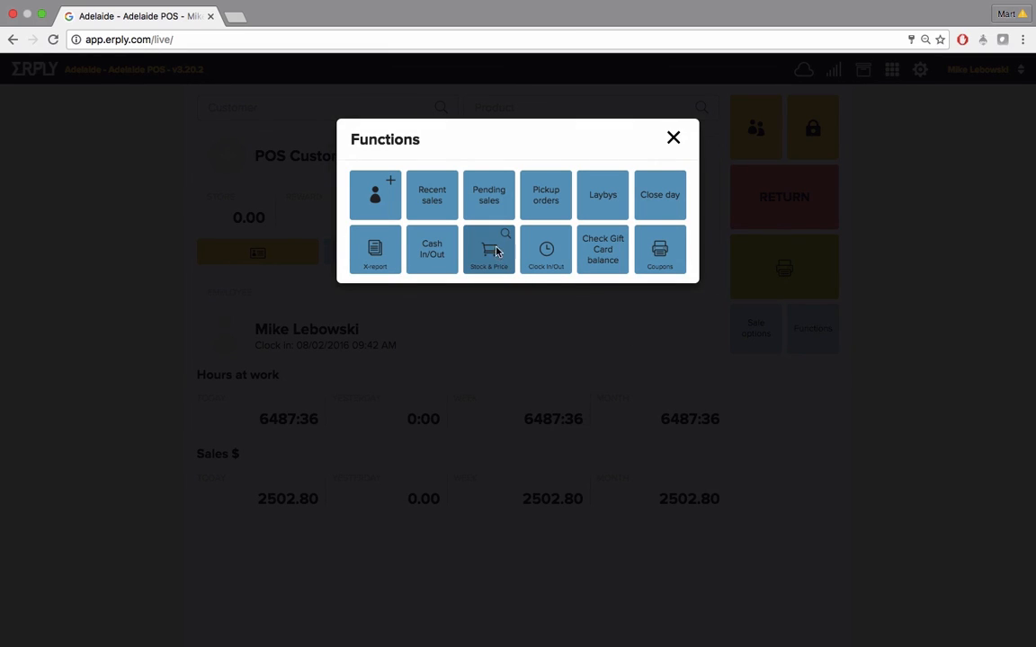
text(1234560)
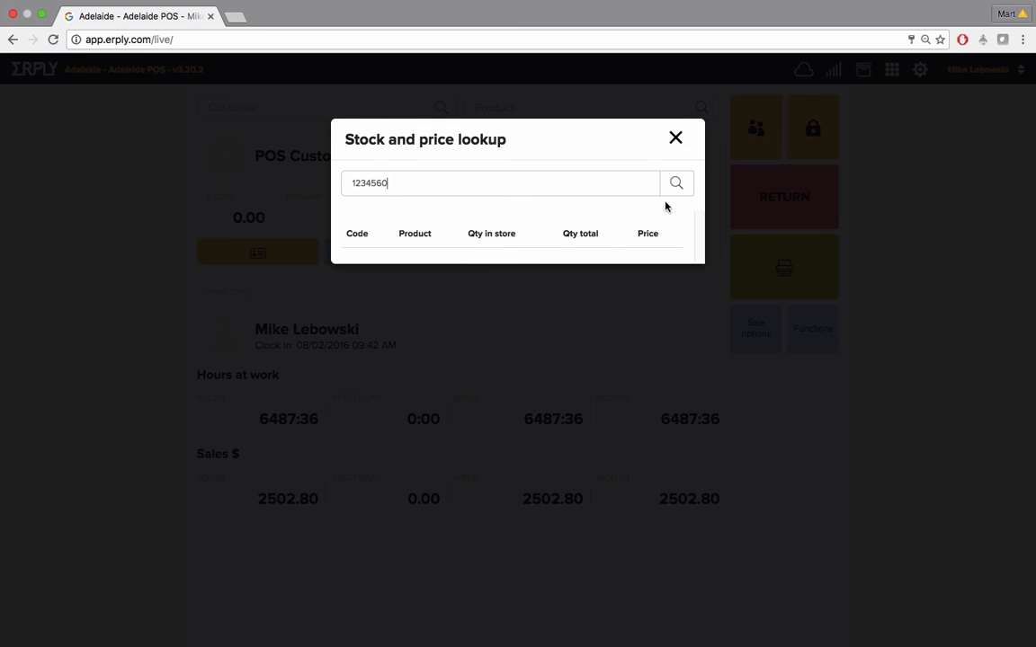
click(683, 186)
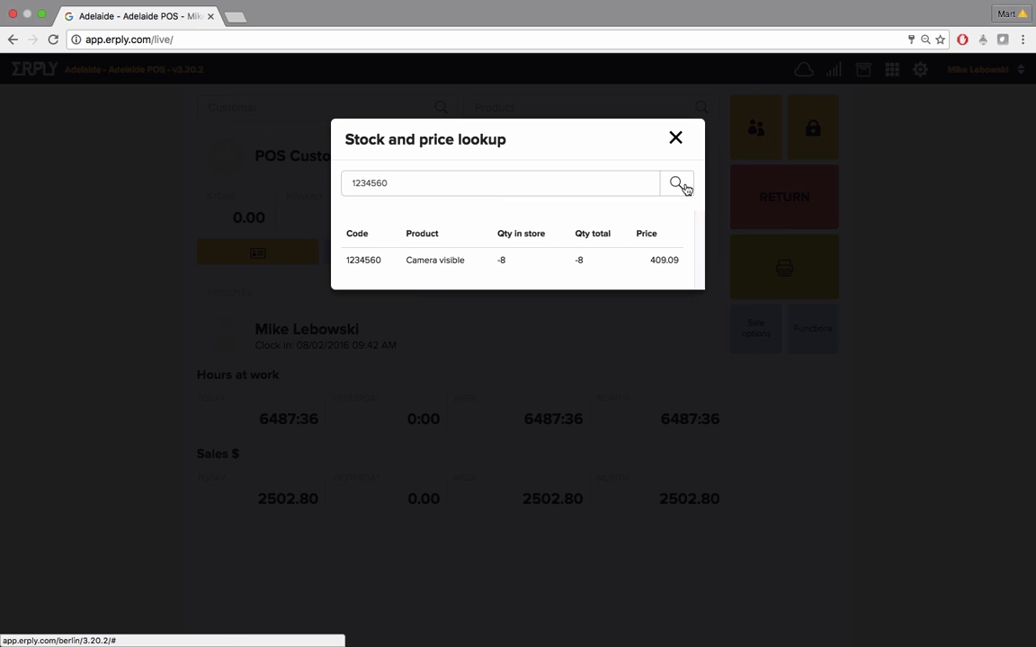
click(430, 266)
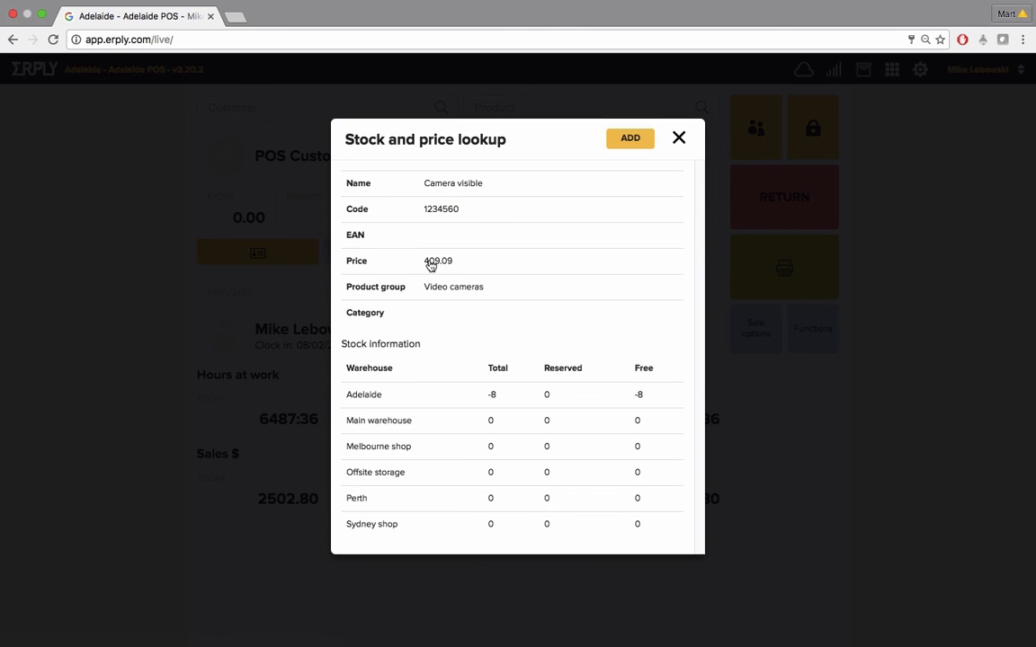
Open the clock in/out dialog and view the employee choices without clocking anyone in
click(811, 338)
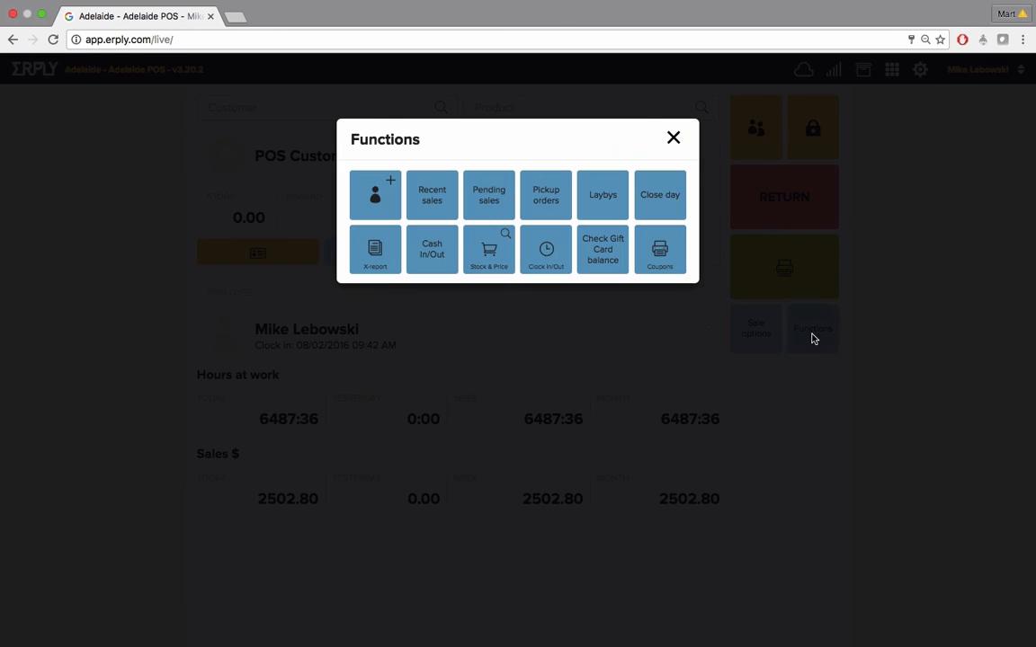
click(546, 261)
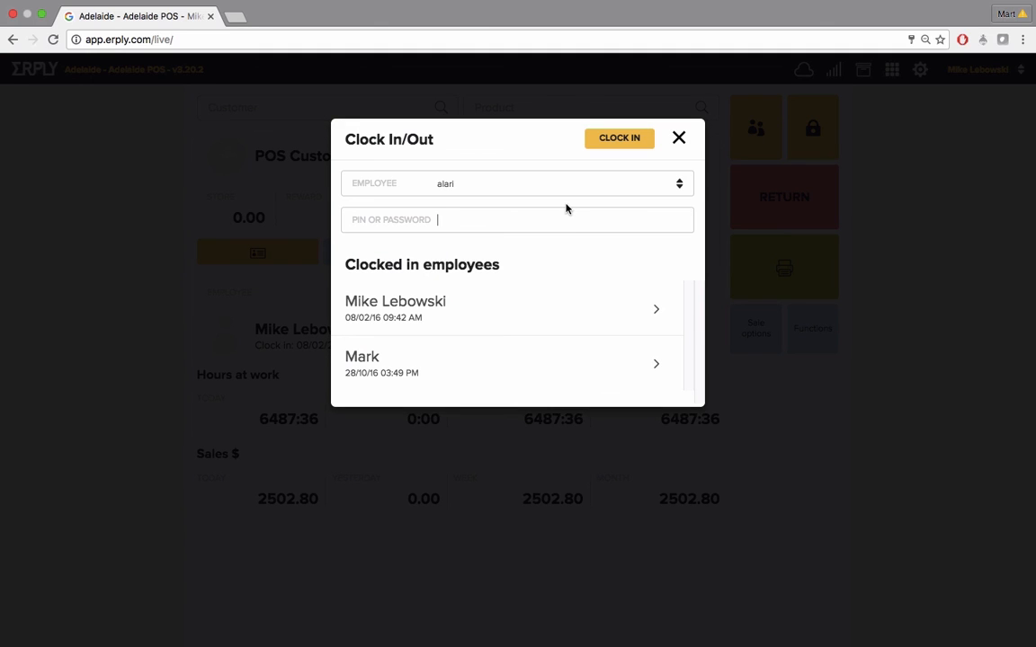
click(681, 184)
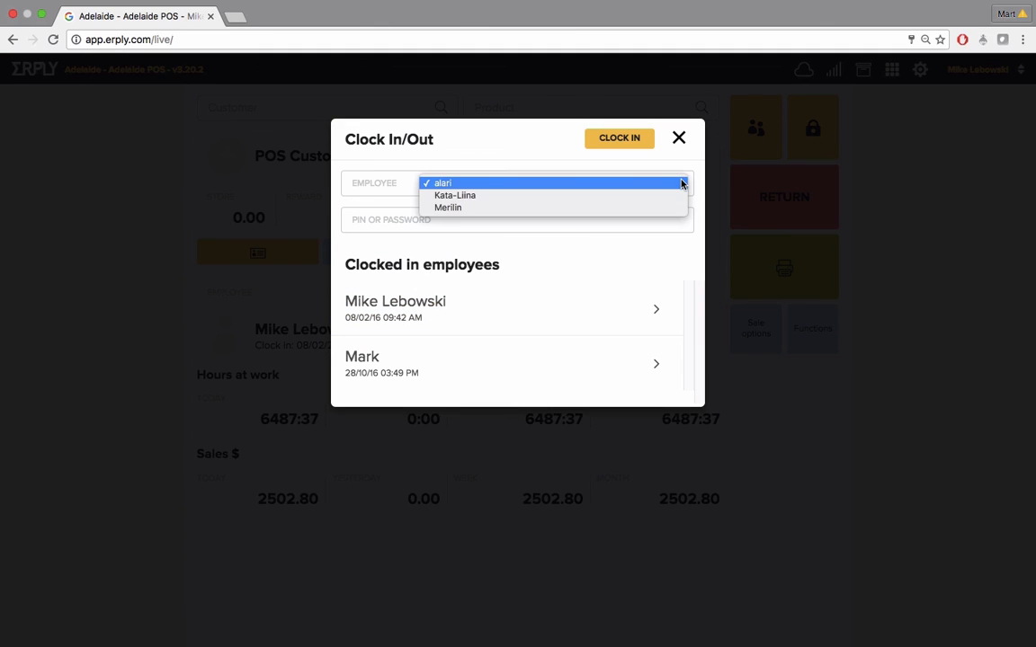
click(520, 241)
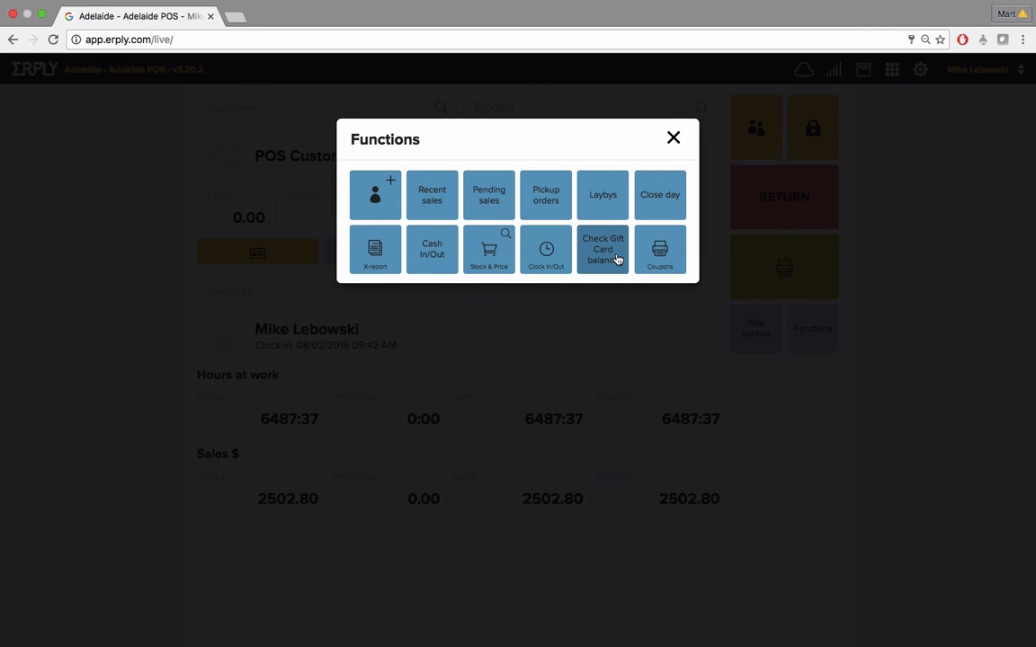
View the gift card balance check and the available coupons dialogs, closing each
click(616, 260)
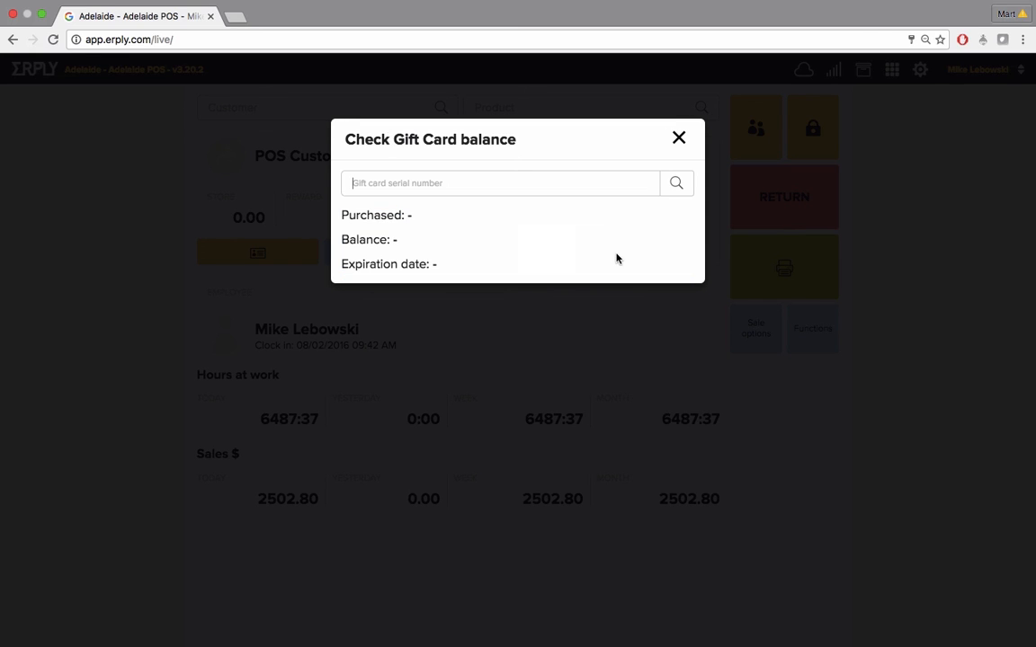
click(676, 139)
click(676, 261)
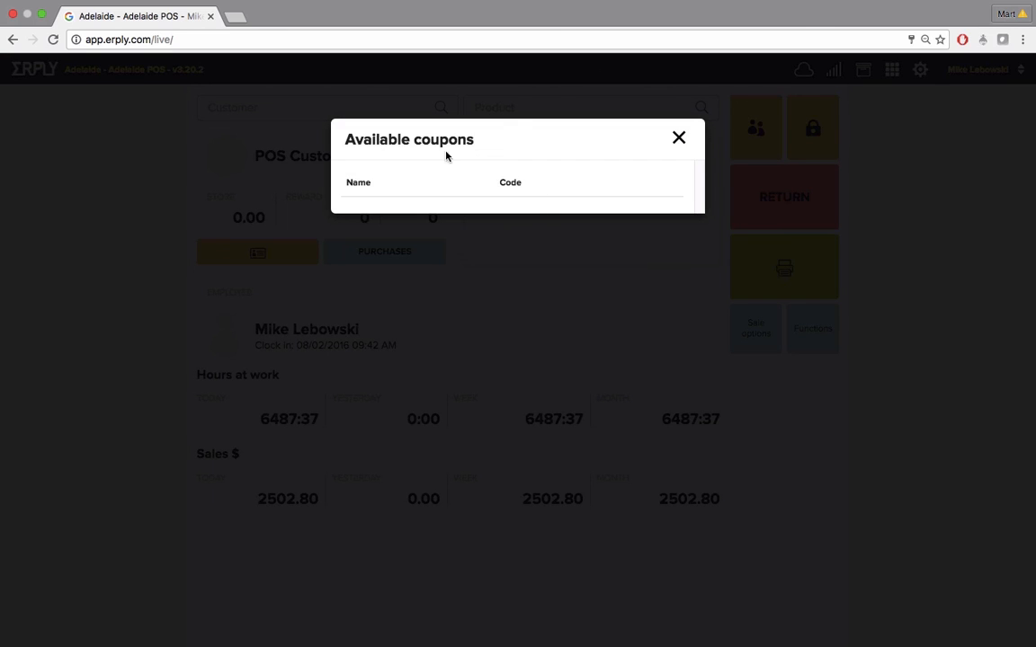
click(678, 137)
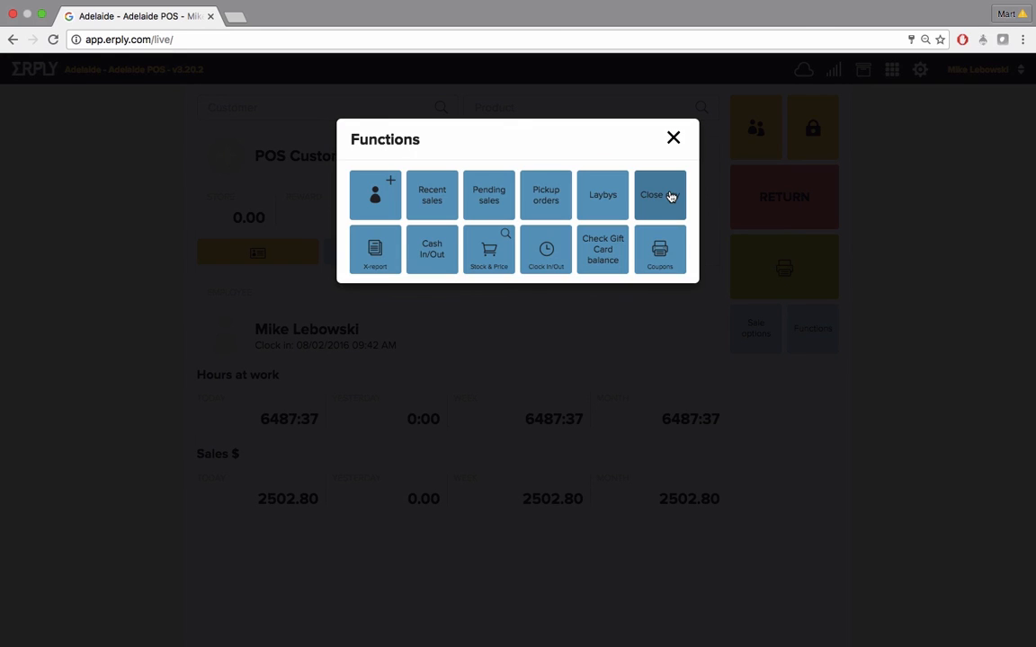
Start closing the day and enter 4596.80 as the counted cash
click(670, 196)
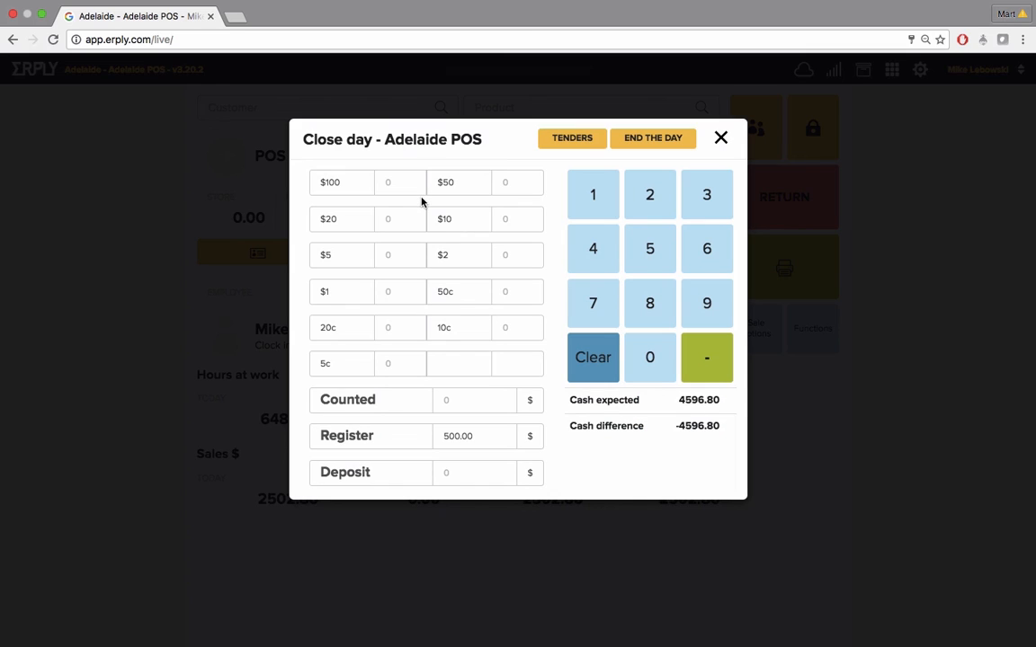
click(463, 403)
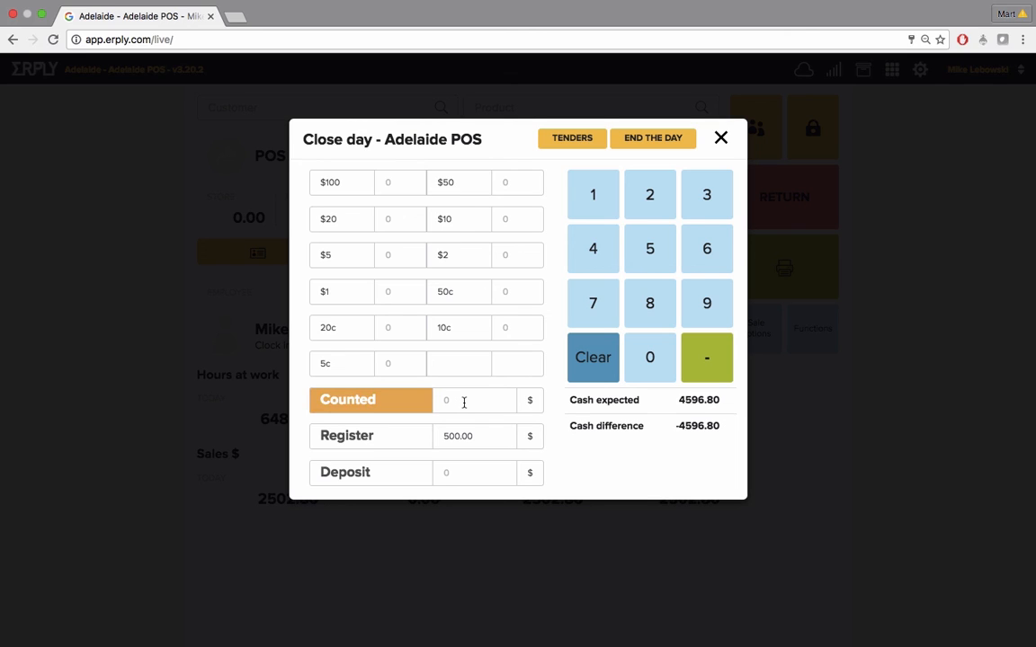
text(4596.80)
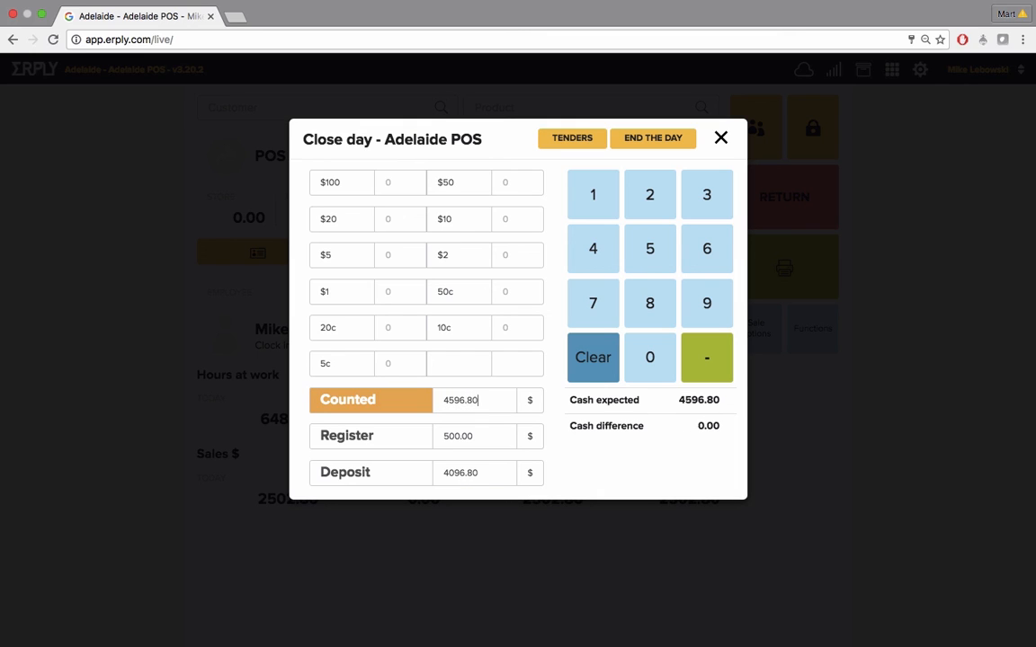
Enter 199 as the counted DEBIT tender and finish the tenders review
click(576, 140)
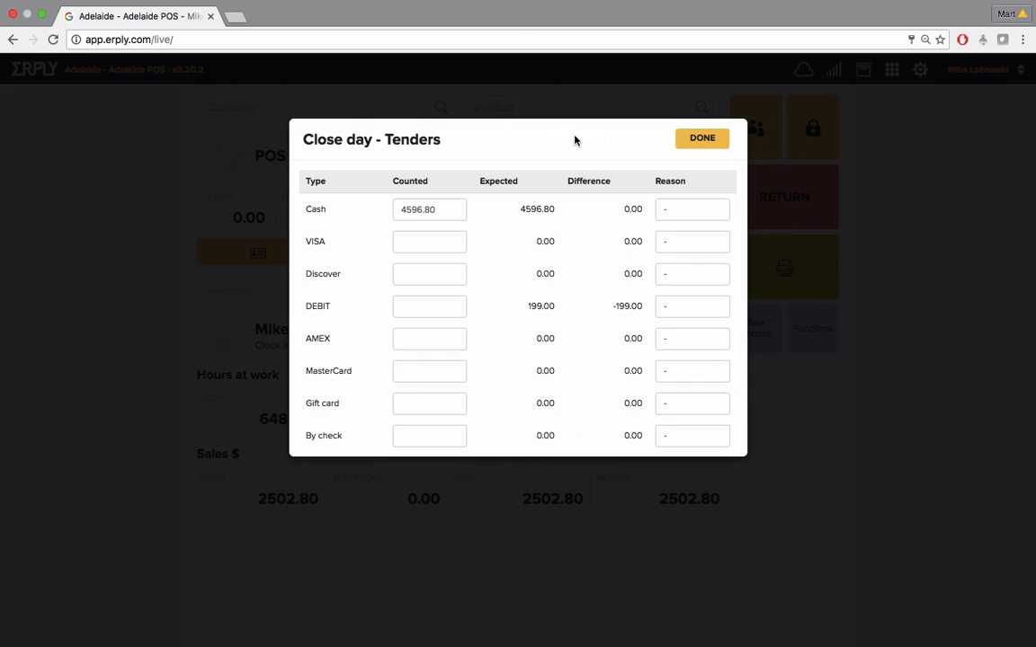
click(421, 309)
text(199)
click(703, 212)
click(689, 308)
click(689, 310)
click(704, 139)
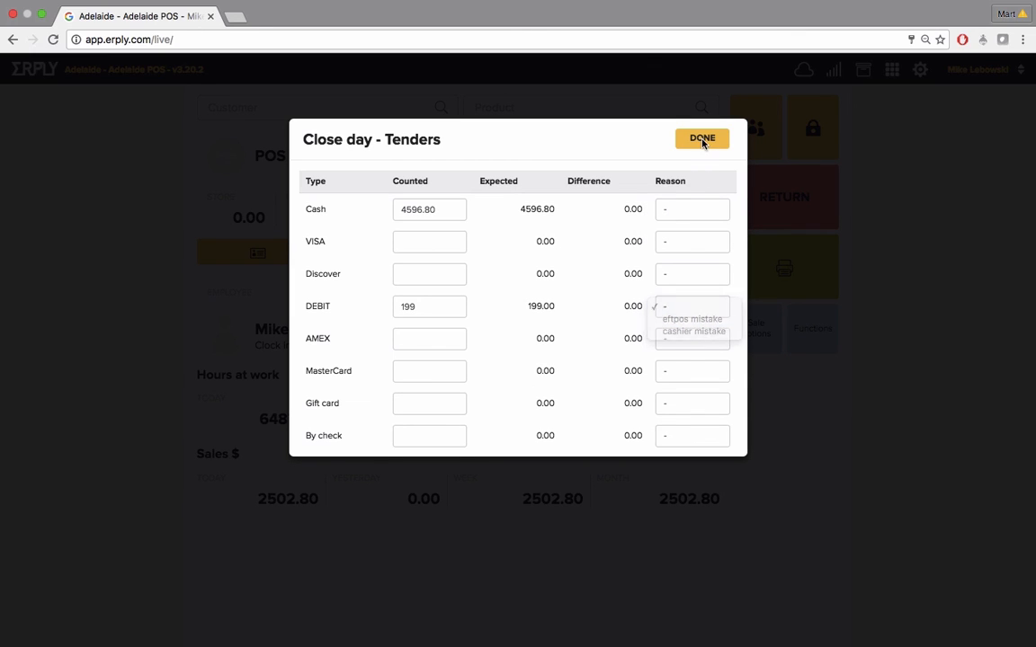
click(703, 140)
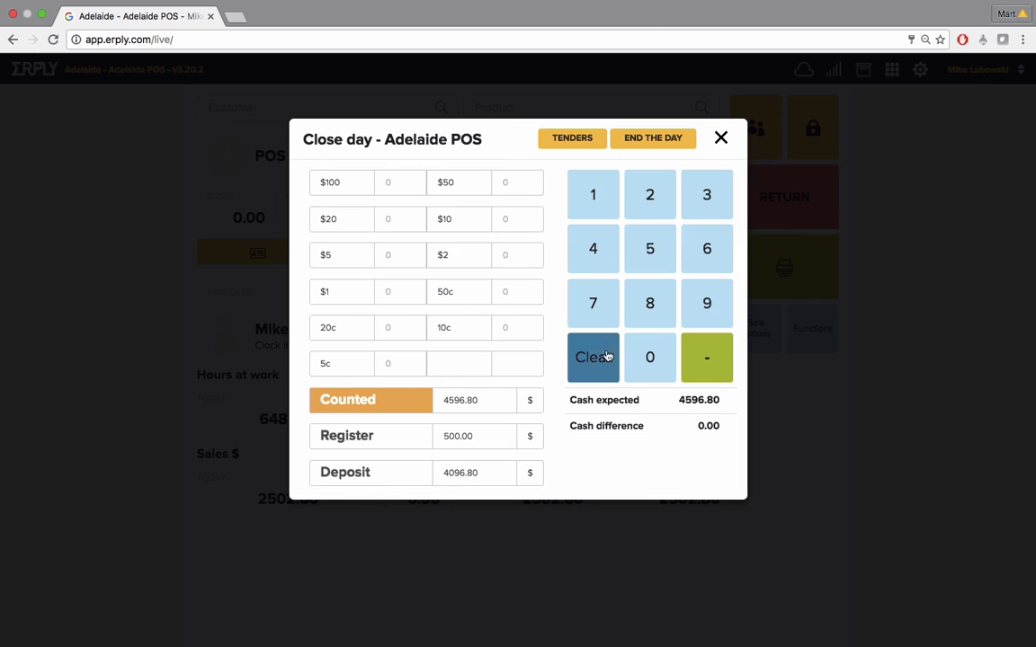
End the day with the note "some notes can be added" and confirm
click(645, 141)
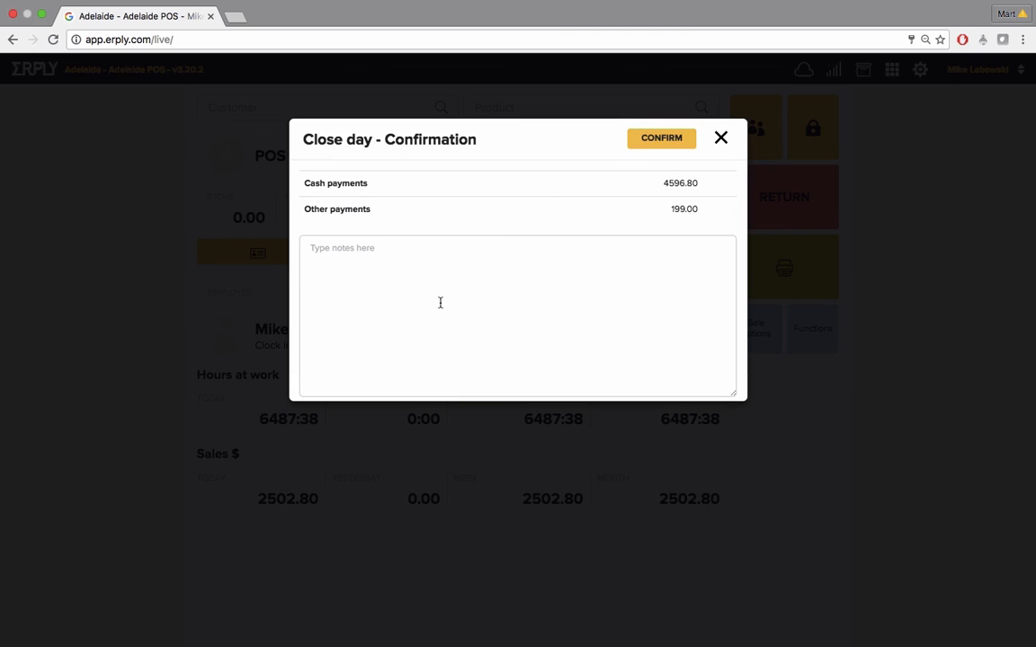
click(323, 250)
text(some notes can be added)
click(645, 140)
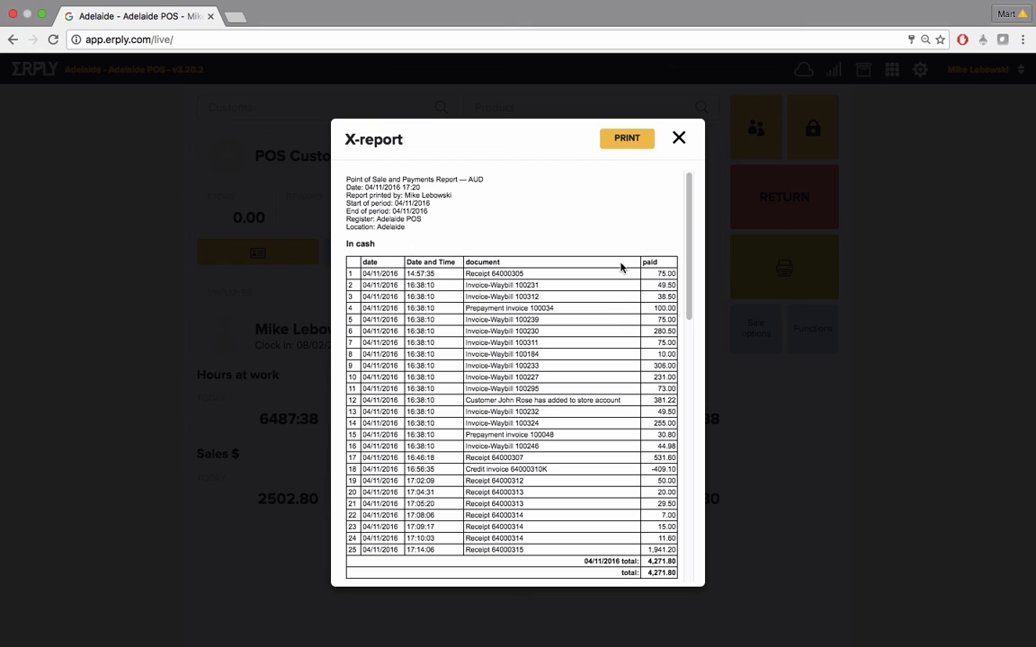
Scroll through the day-end X-report
scroll(602, 306, down, 3)
scroll(601, 307, down, 9)
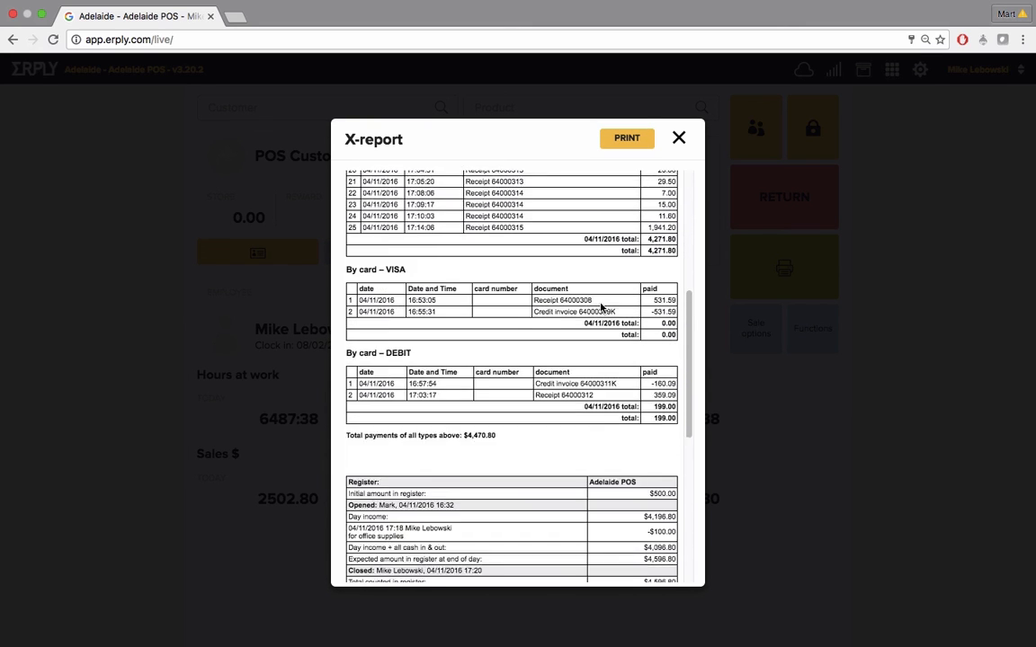
scroll(601, 307, down, 3)
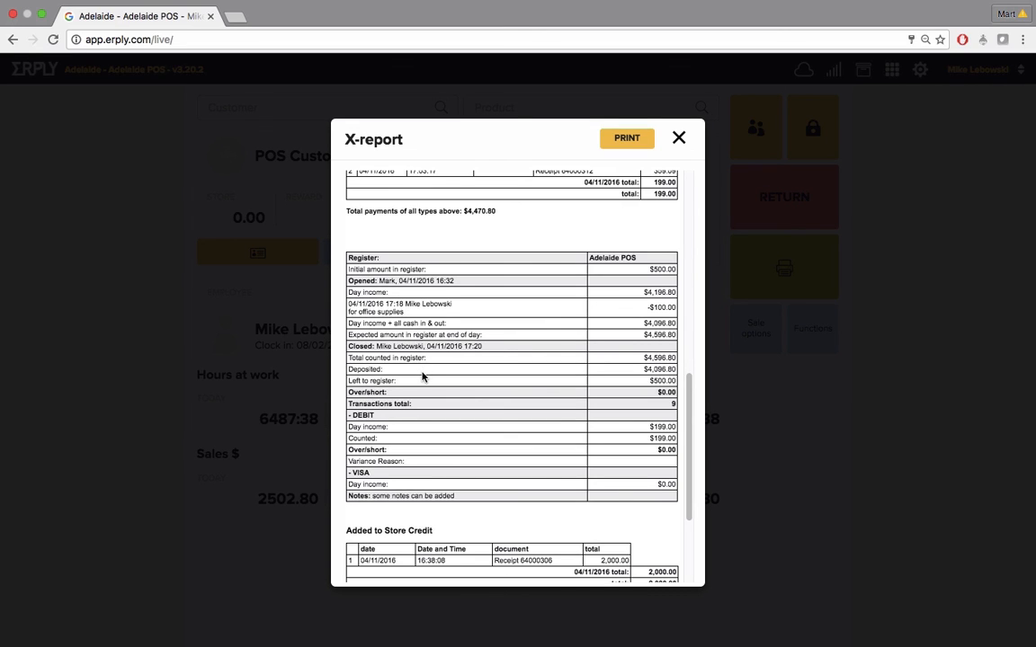
scroll(422, 378, down, 4)
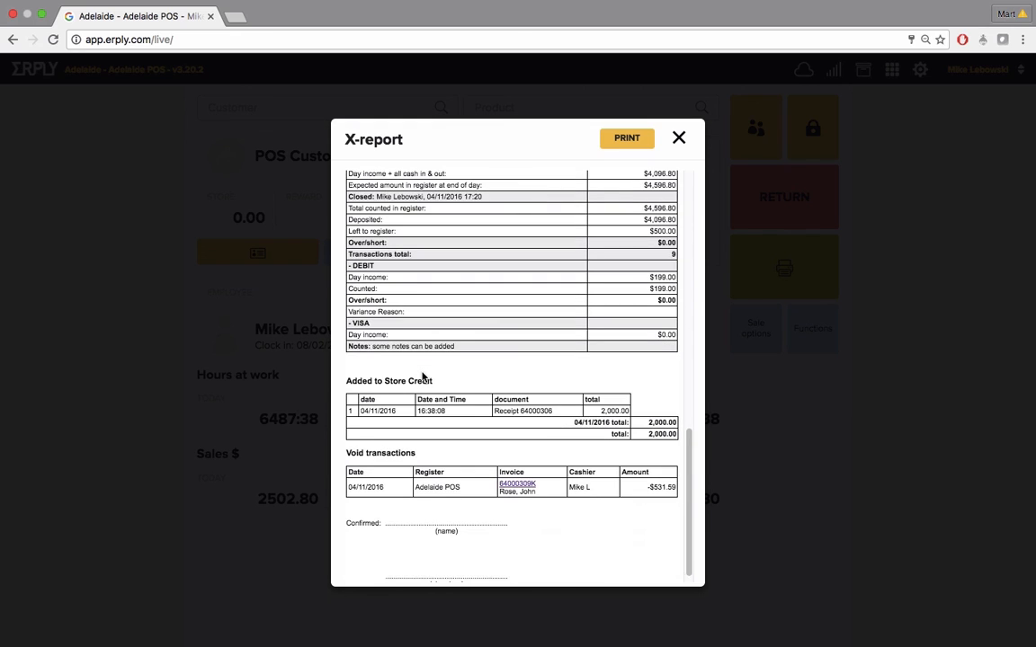